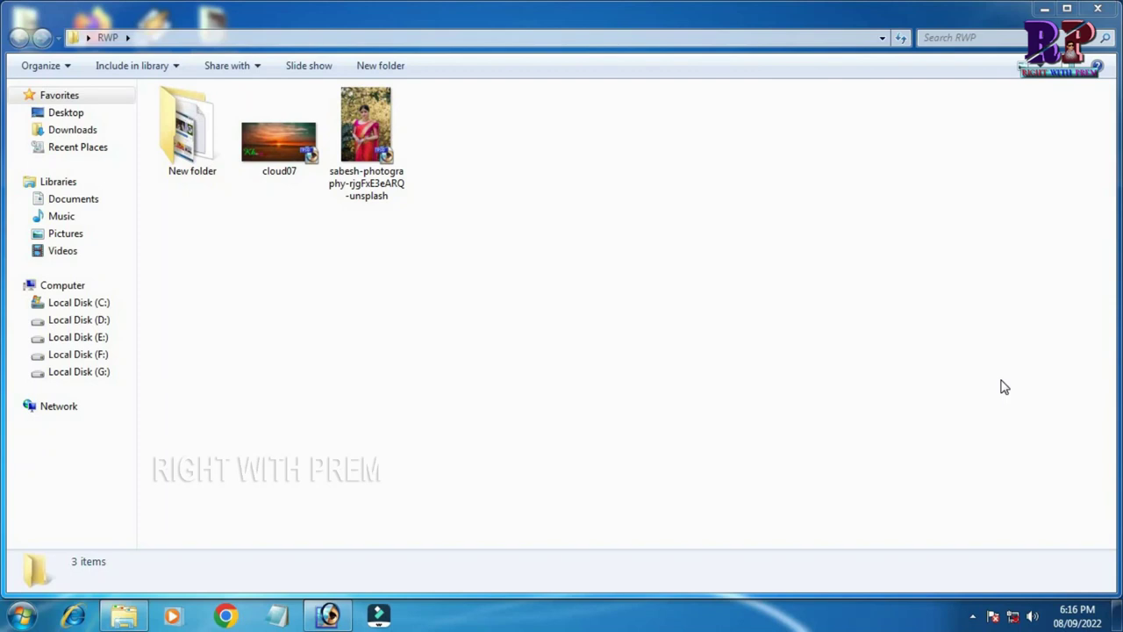
Select and then deselect the cloud07 and saree photo files in the RWP folder.
{"action": "left_click_drag", "start_coordinate": [486, 255], "coordinate": [243, 114]}
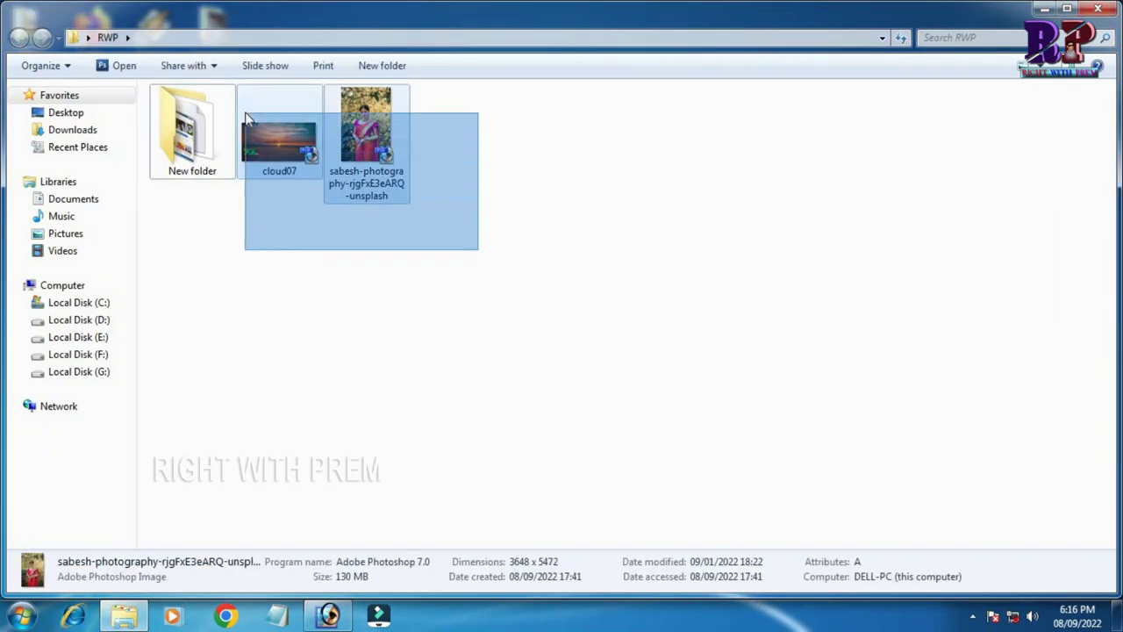
{"action": "left_click", "coordinate": [525, 337]}
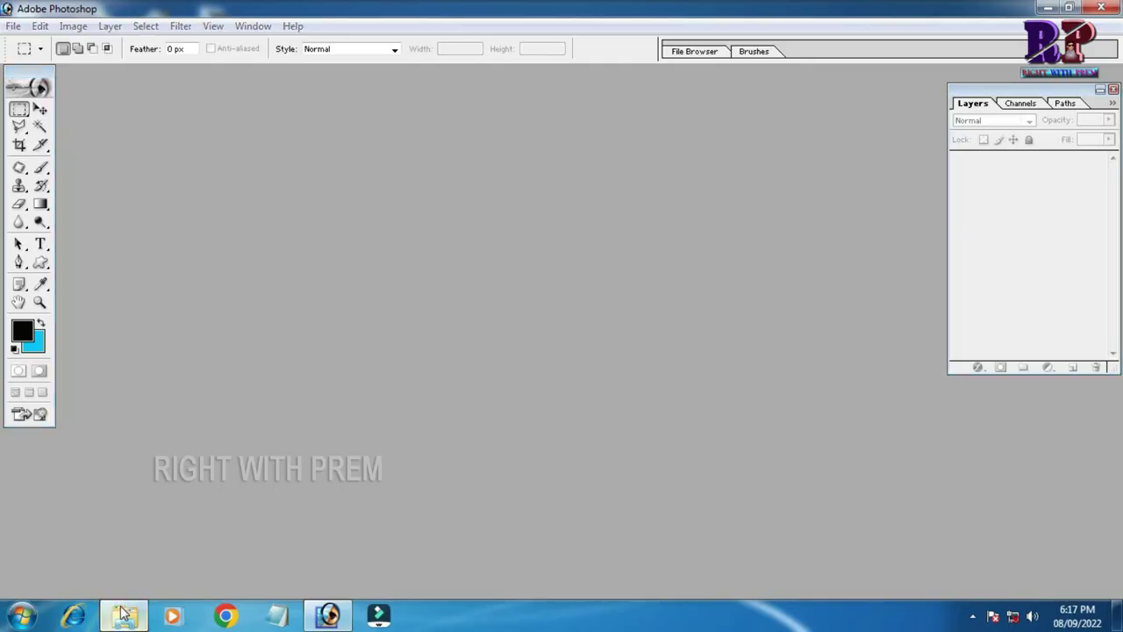
Open the sunset and saree photos in Photoshop by dragging them in.
{"action": "left_click", "coordinate": [124, 615]}
{"action": "left_click_drag", "start_coordinate": [421, 233], "coordinate": [301, 88]}
{"action": "mouse_move", "coordinate": [364, 140]}
{"action": "left_mouse_down"}
{"action": "mouse_move", "coordinate": [327, 614]}
{"action": "mouse_move", "coordinate": [621, 402]}
{"action": "left_mouse_up"}
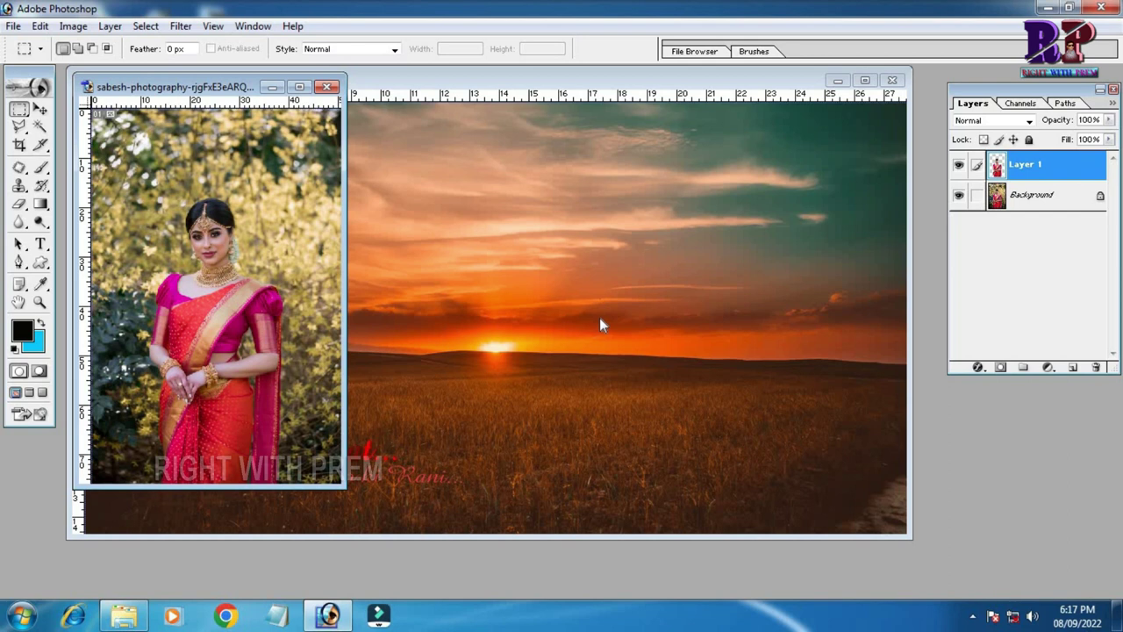
Create a new Custom document 3 inches wide by 2 inches high.
{"action": "left_click", "coordinate": [13, 26]}
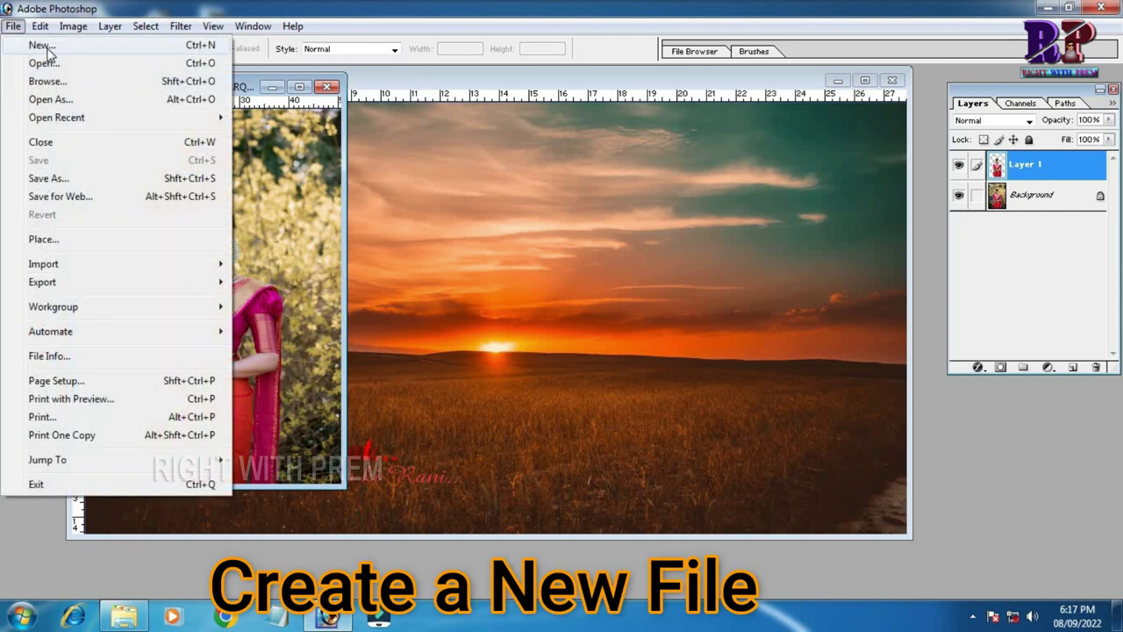
{"action": "left_click", "coordinate": [41, 46]}
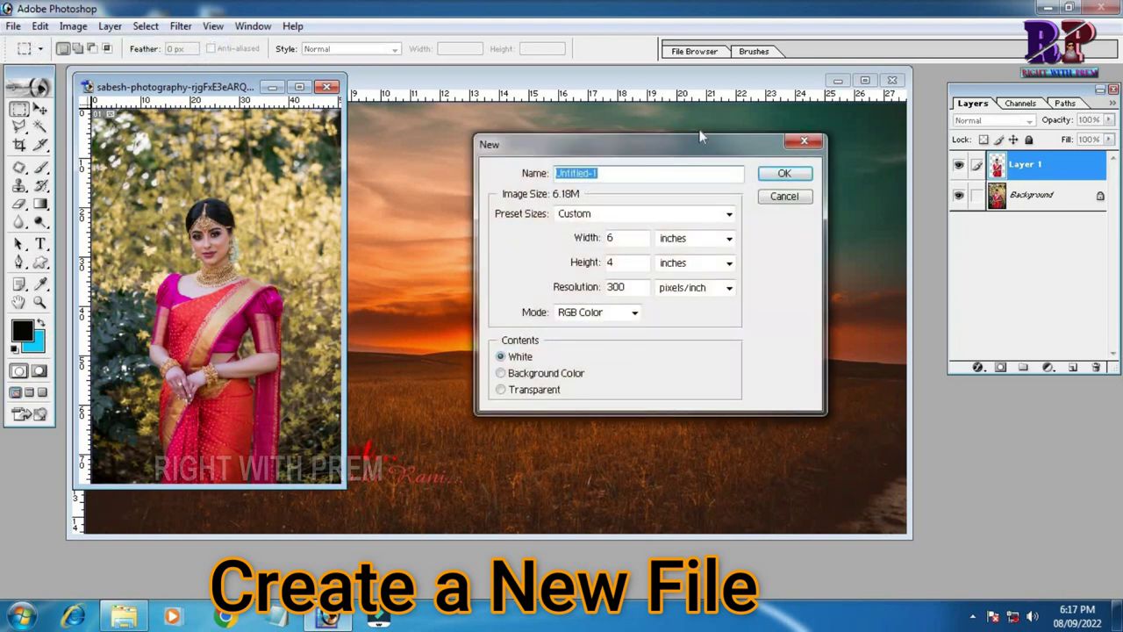
{"action": "left_click_drag", "start_coordinate": [655, 151], "coordinate": [647, 168]}
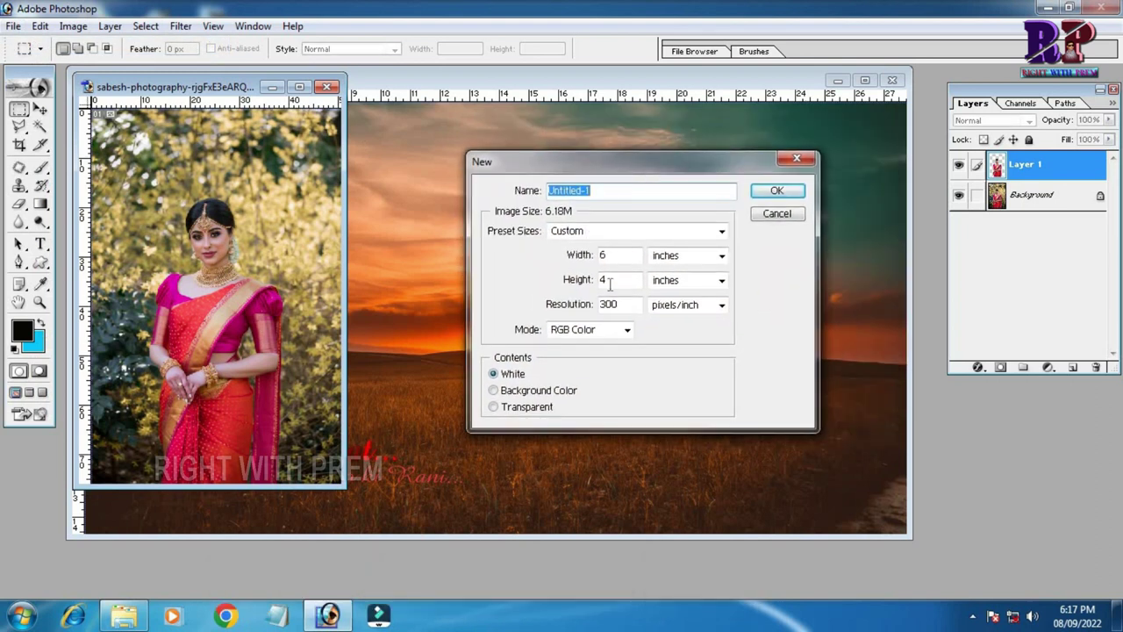
{"action": "left_click", "coordinate": [702, 233]}
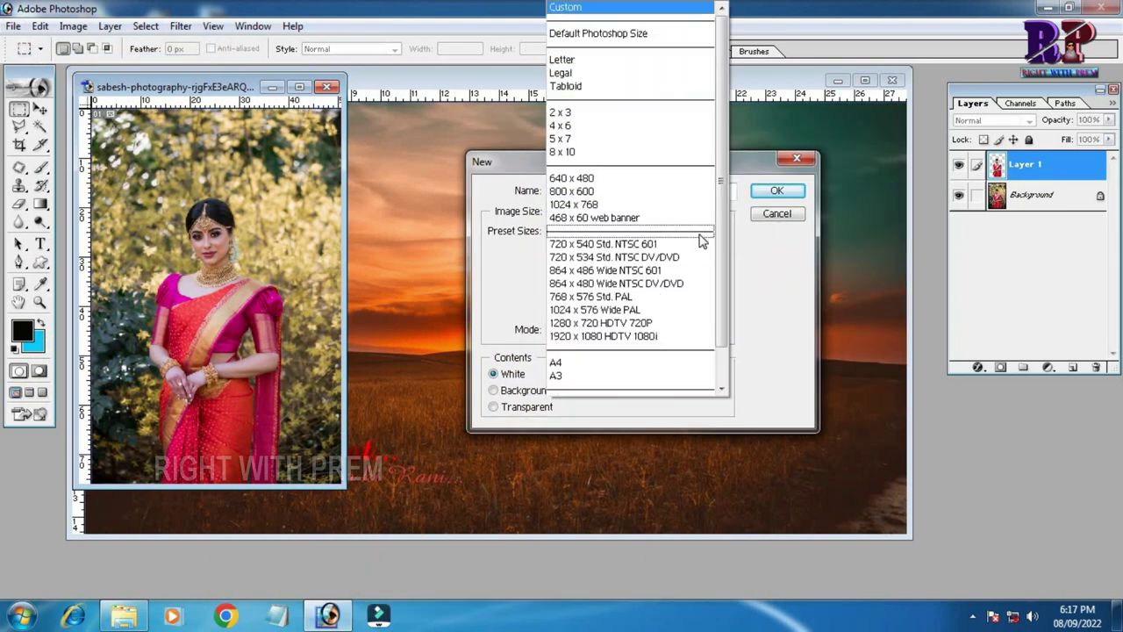
{"action": "left_click", "coordinate": [570, 9]}
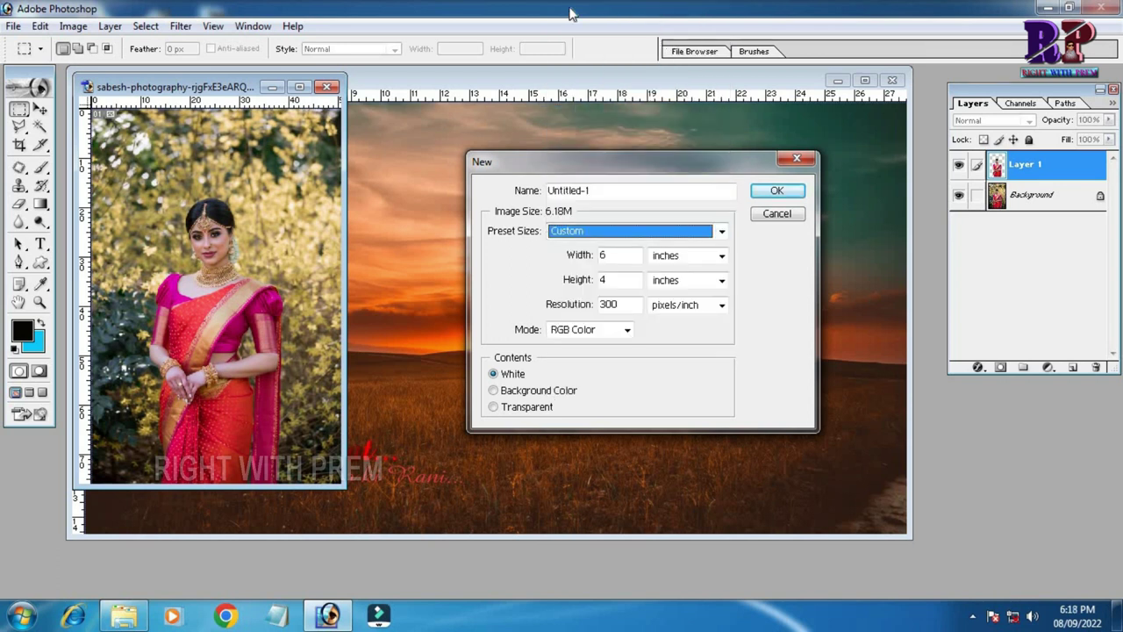
{"action": "left_click", "coordinate": [722, 255]}
{"action": "left_click", "coordinate": [690, 285]}
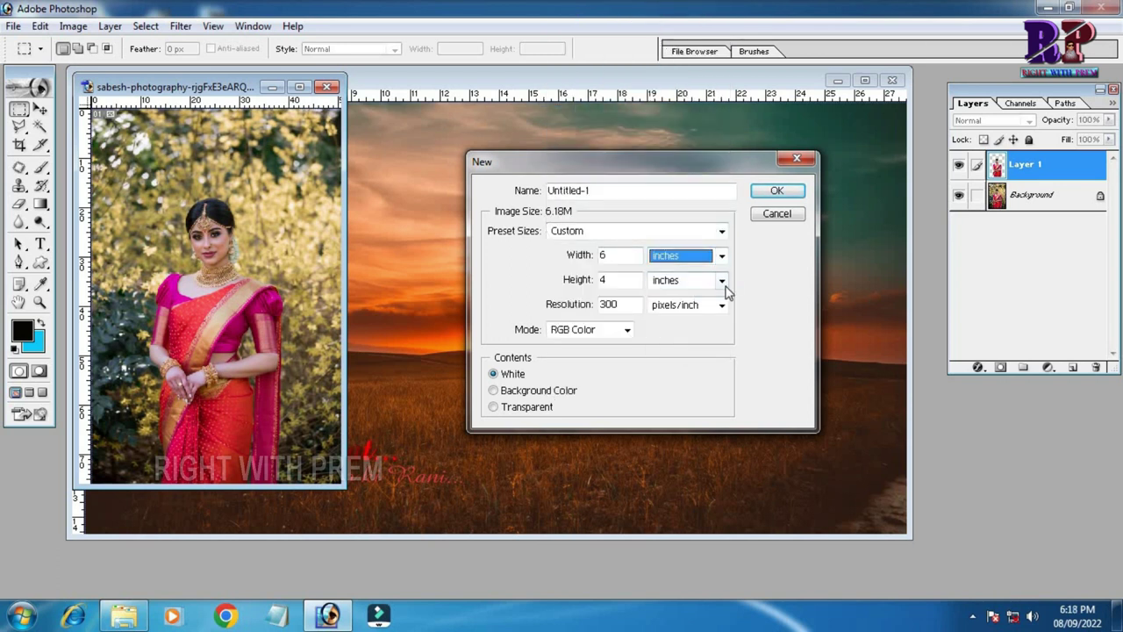
{"action": "left_click", "coordinate": [688, 313]}
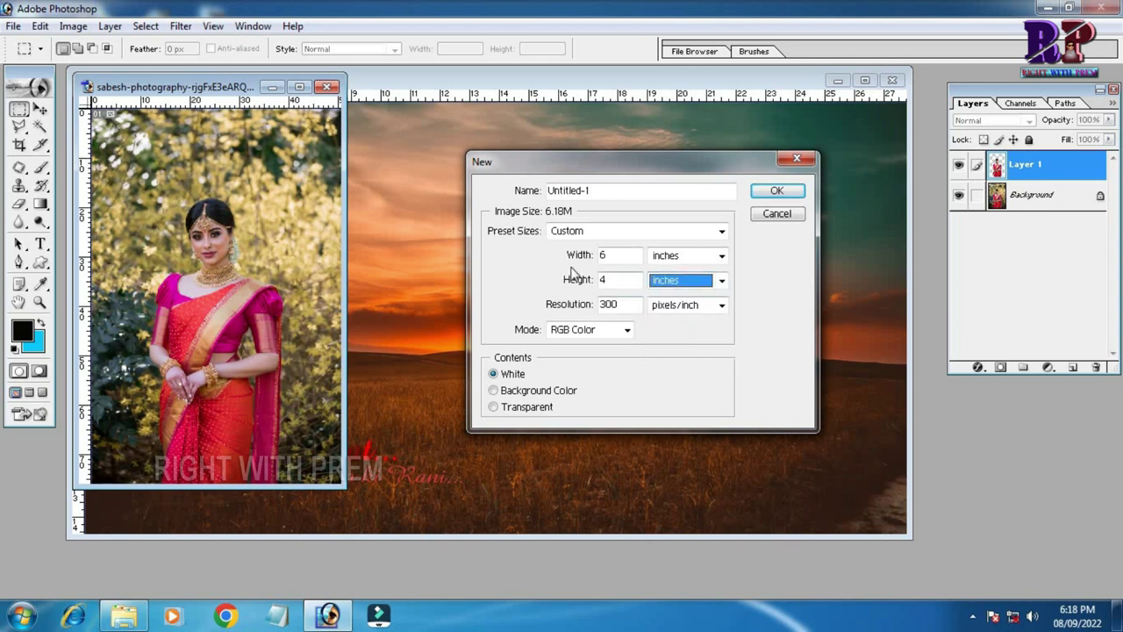
{"action": "left_click_drag", "start_coordinate": [620, 254], "coordinate": [562, 259]}
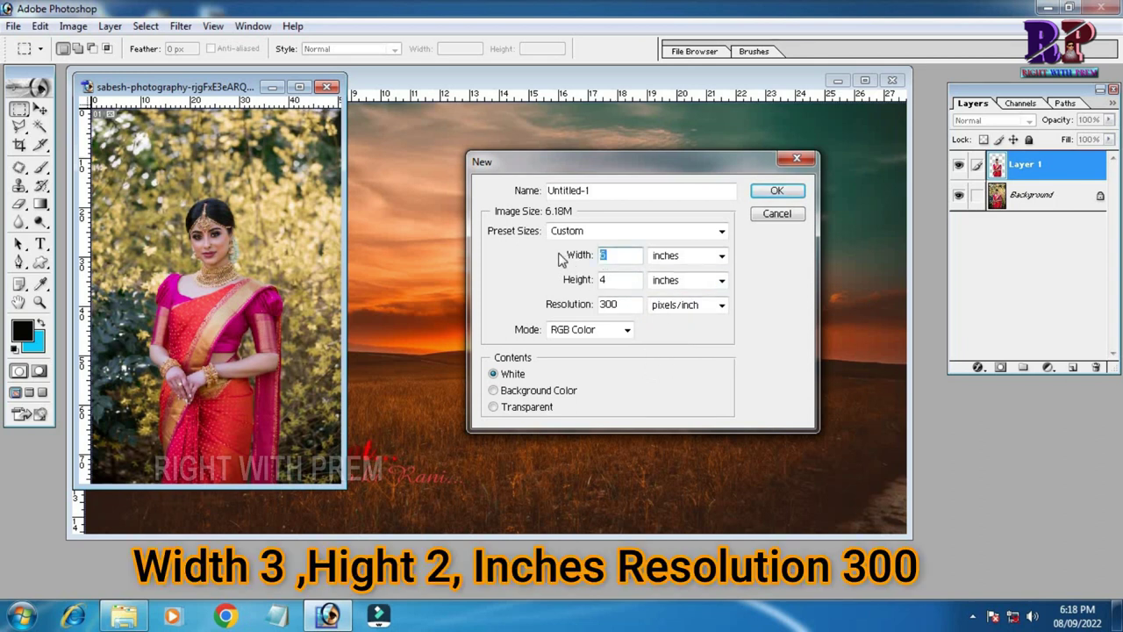
{"action": "type", "text": "3"}
{"action": "left_click_drag", "start_coordinate": [617, 280], "coordinate": [554, 280]}
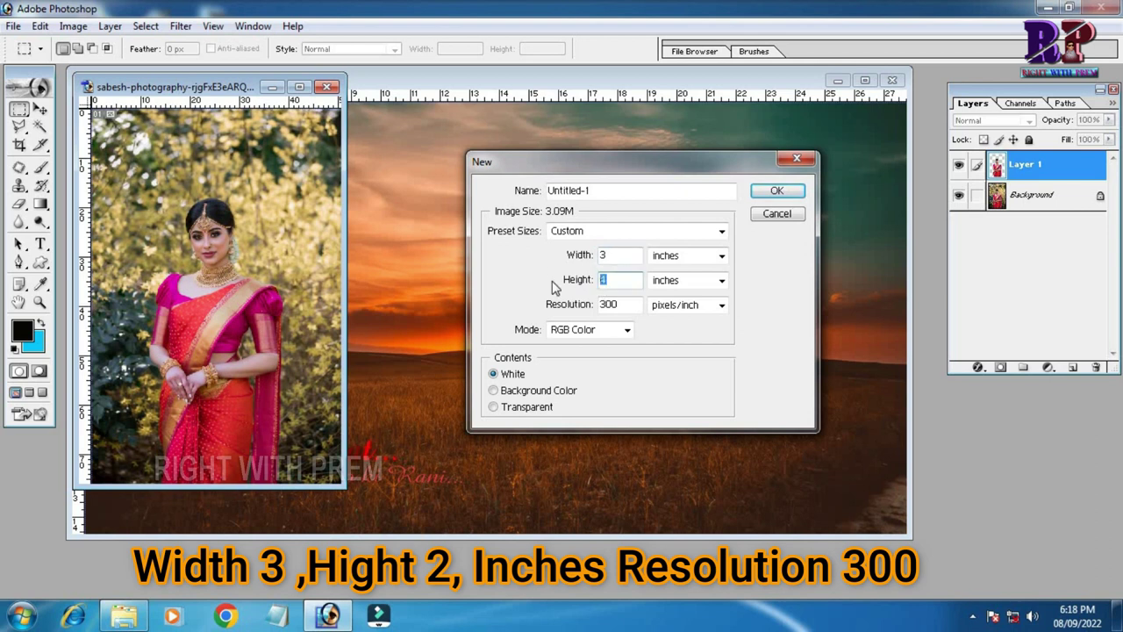
{"action": "type", "text": "2"}
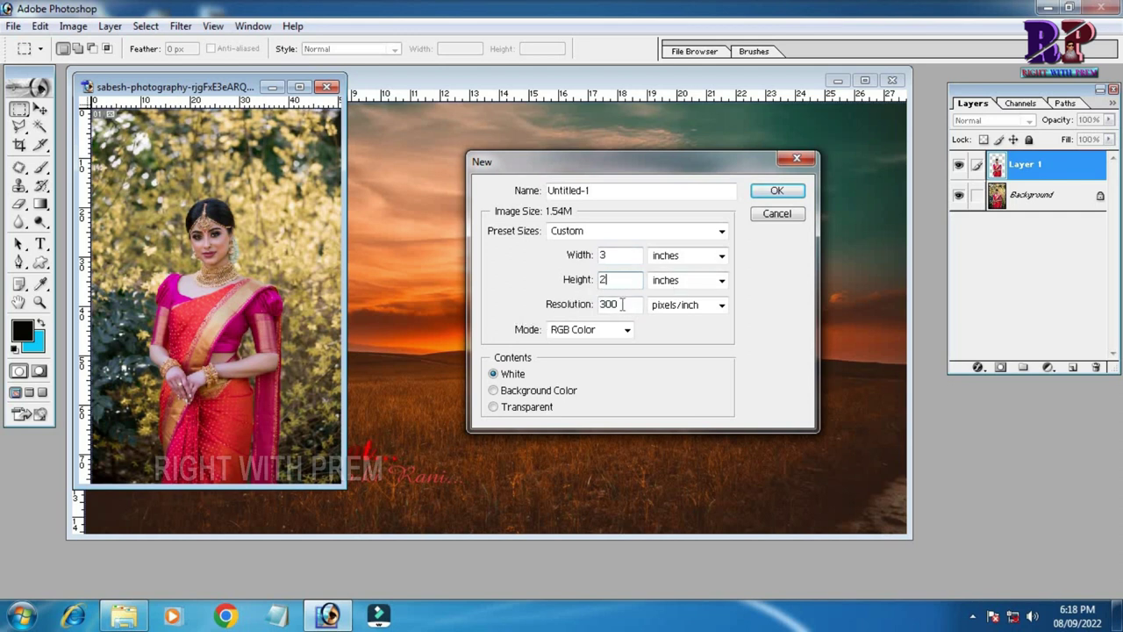
{"action": "left_click", "coordinate": [779, 189]}
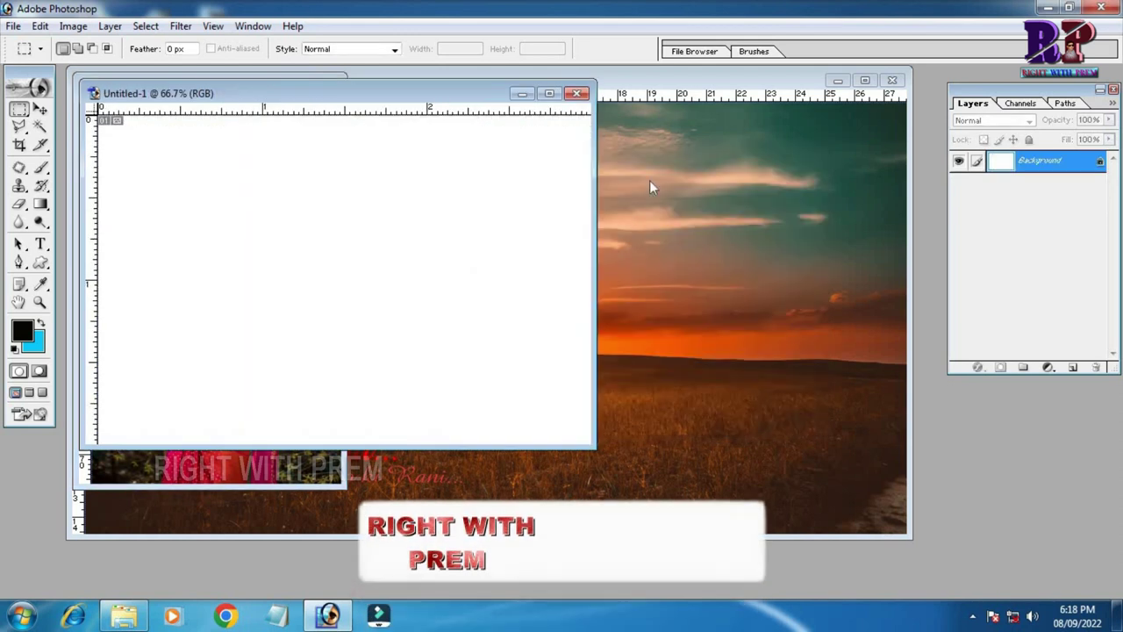
Move the blank Untitled-1 window aside and bring cloud07.psd to the front.
{"action": "left_click_drag", "start_coordinate": [400, 95], "coordinate": [692, 128]}
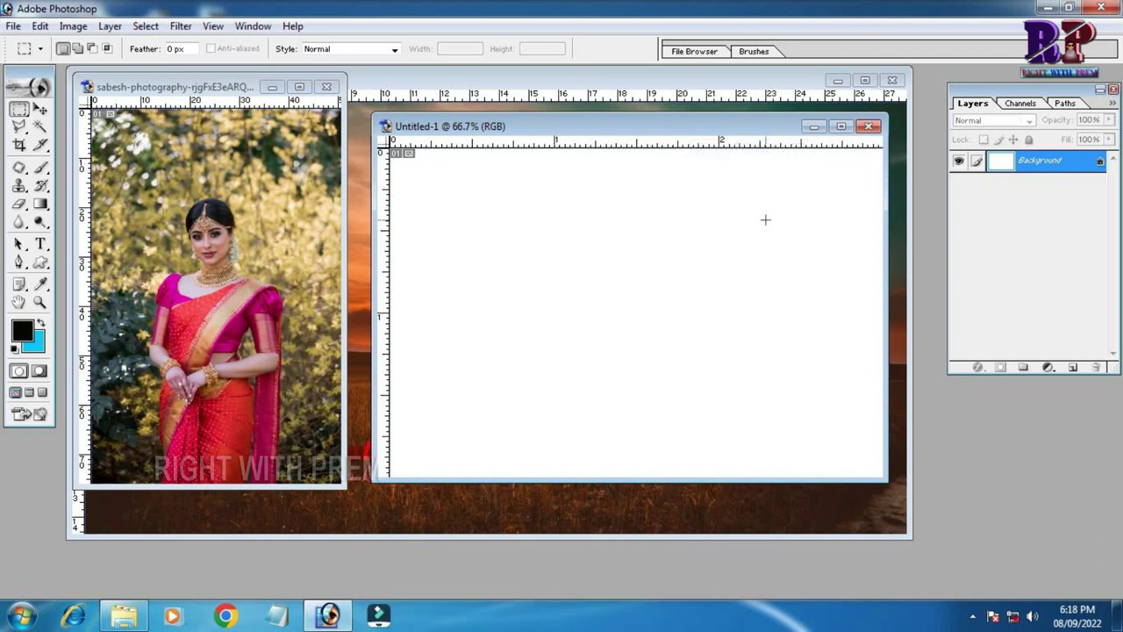
{"action": "left_click_drag", "start_coordinate": [700, 143], "coordinate": [785, 183]}
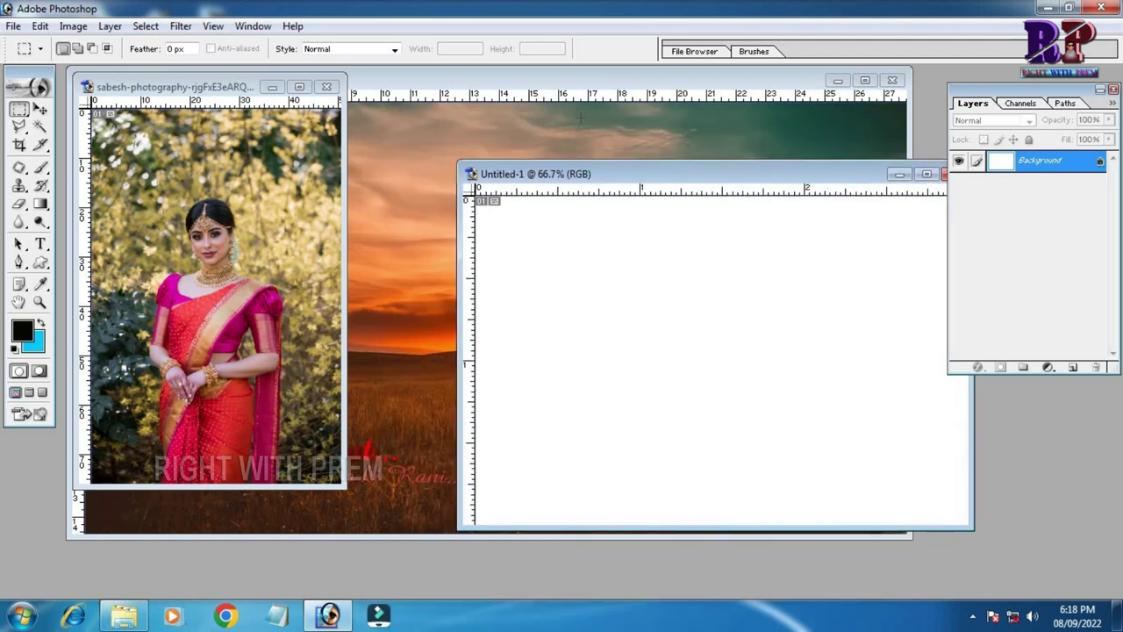
{"action": "left_click", "coordinate": [503, 183]}
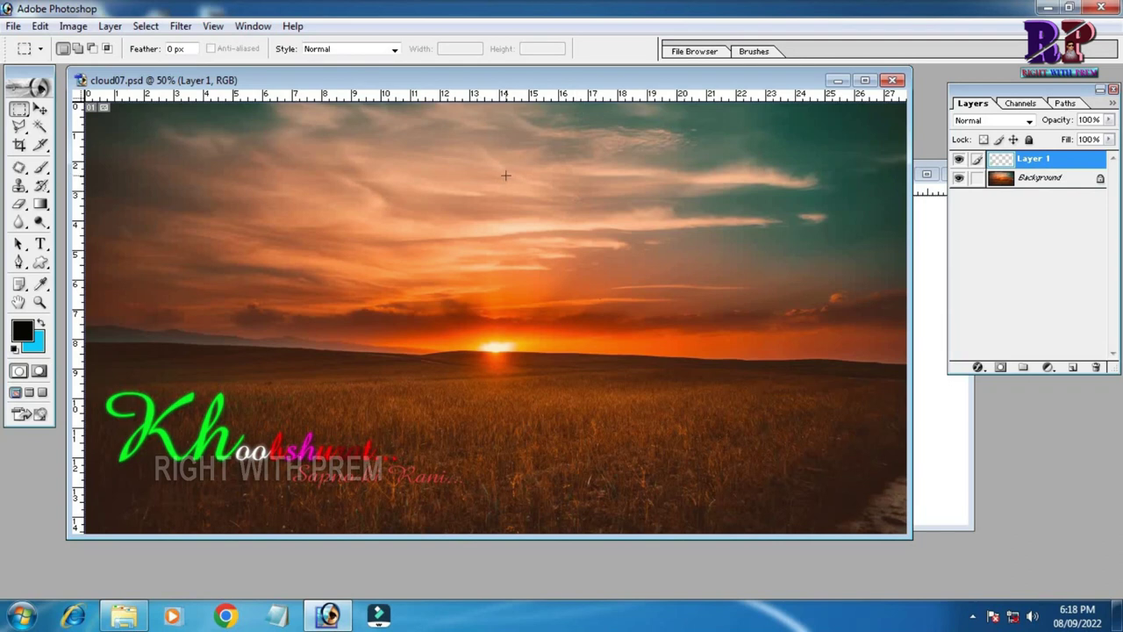
Select all of the cloud07.psd sunset Background layer and copy it.
{"action": "key", "text": "ctrl+Tab"}
{"action": "left_click", "coordinate": [633, 122]}
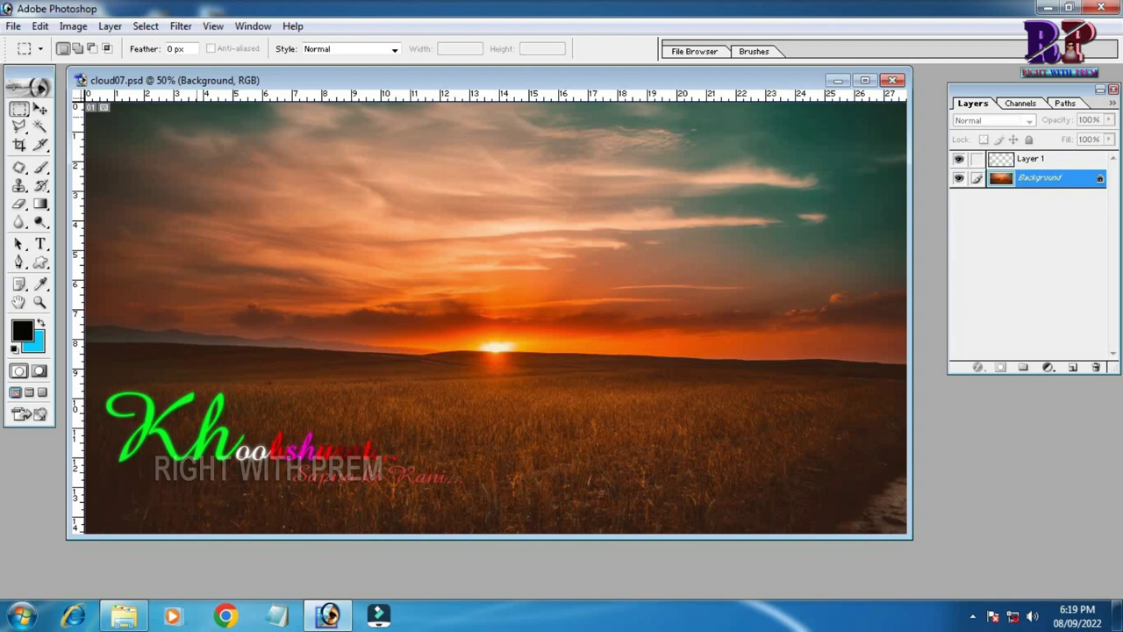
{"action": "left_click", "coordinate": [147, 27]}
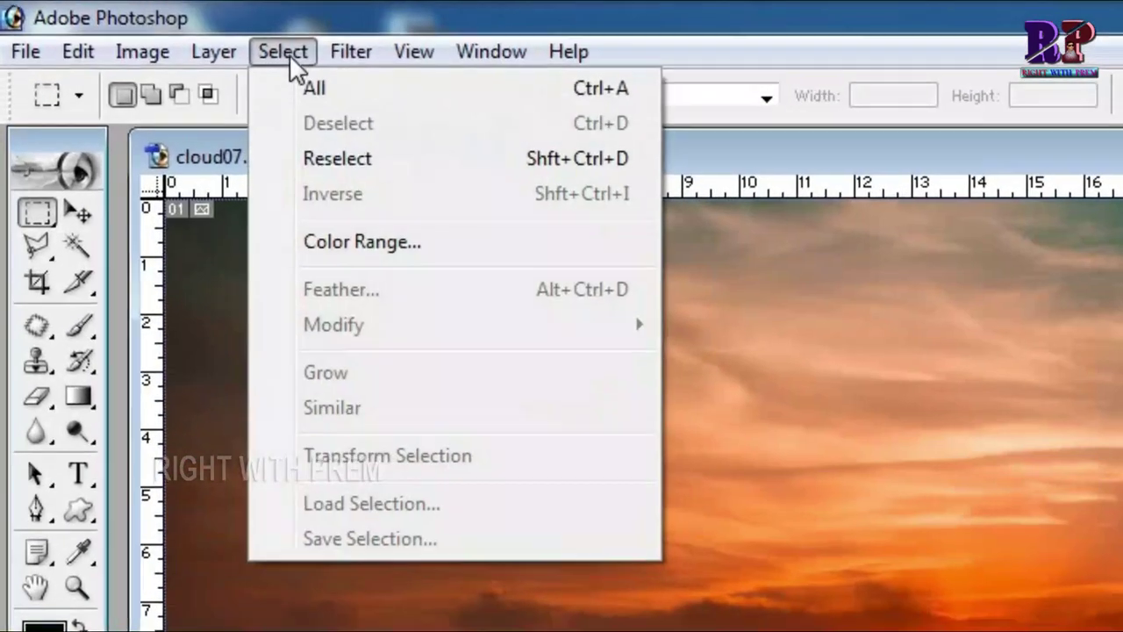
{"action": "left_click", "coordinate": [313, 88]}
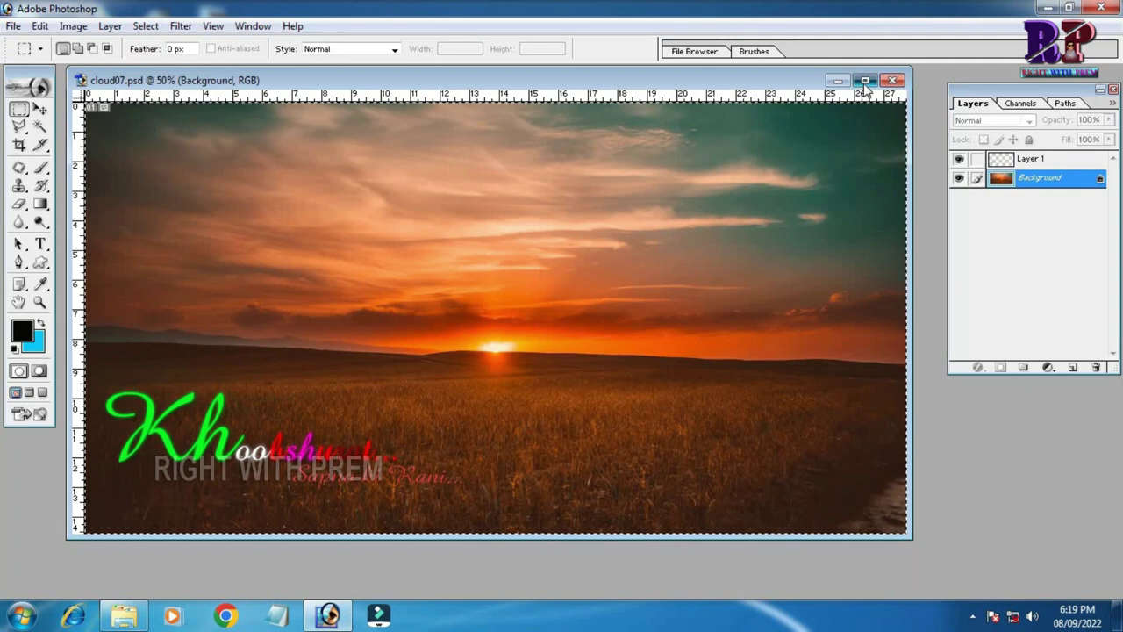
{"action": "left_click", "coordinate": [865, 81]}
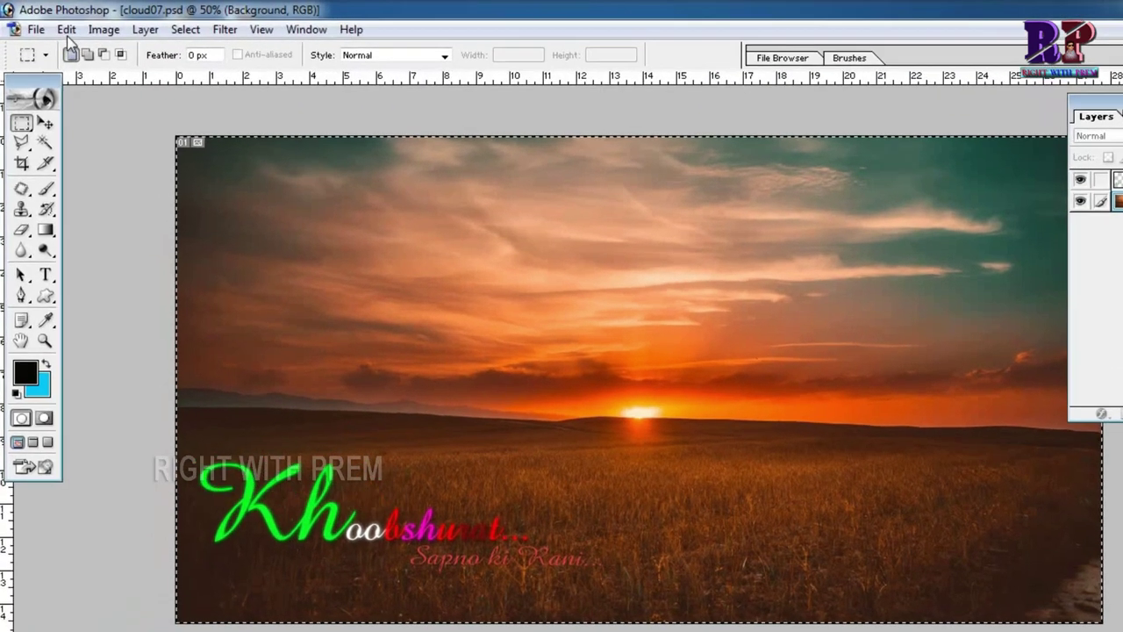
{"action": "left_click", "coordinate": [59, 26]}
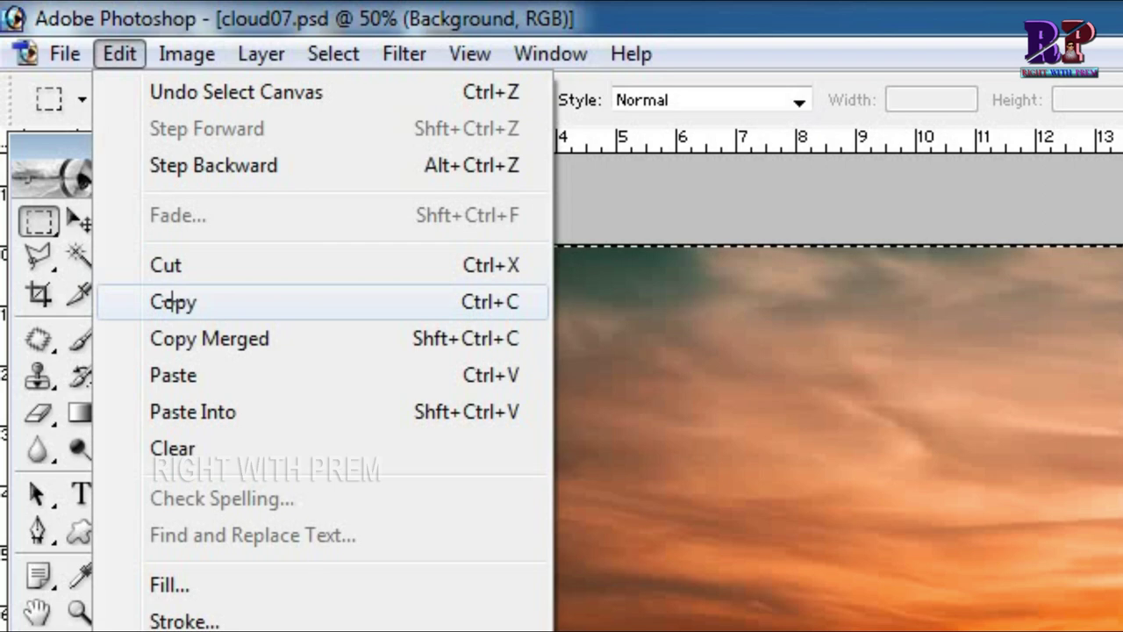
{"action": "left_click", "coordinate": [182, 303]}
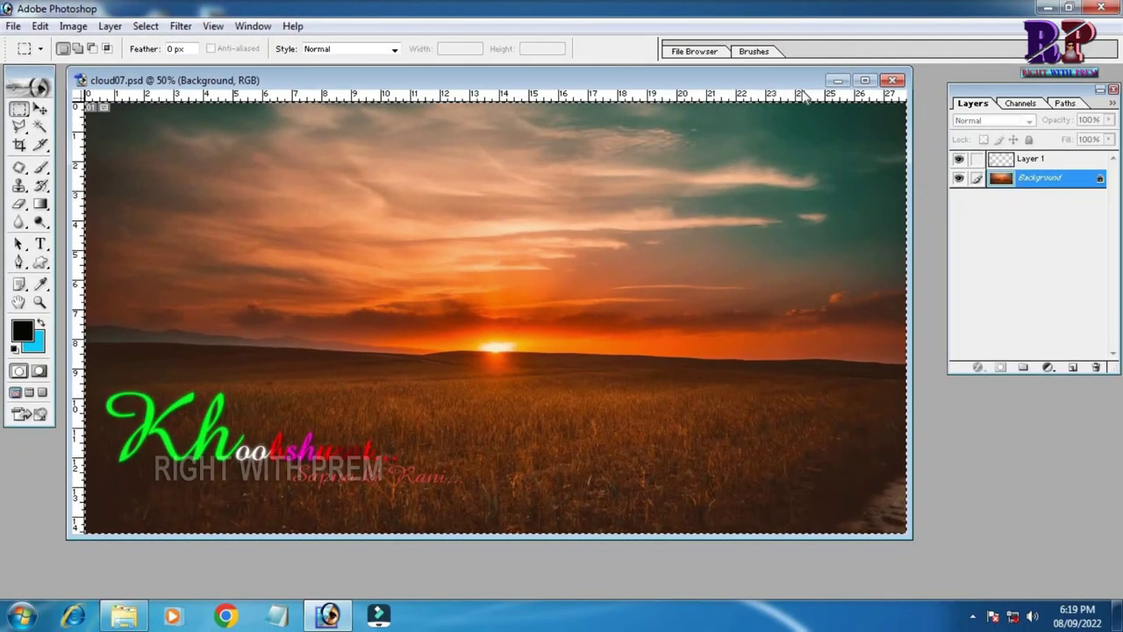
Paste the copied sunset into the maximized Untitled-1 document.
{"action": "left_click_drag", "start_coordinate": [790, 80], "coordinate": [783, 270]}
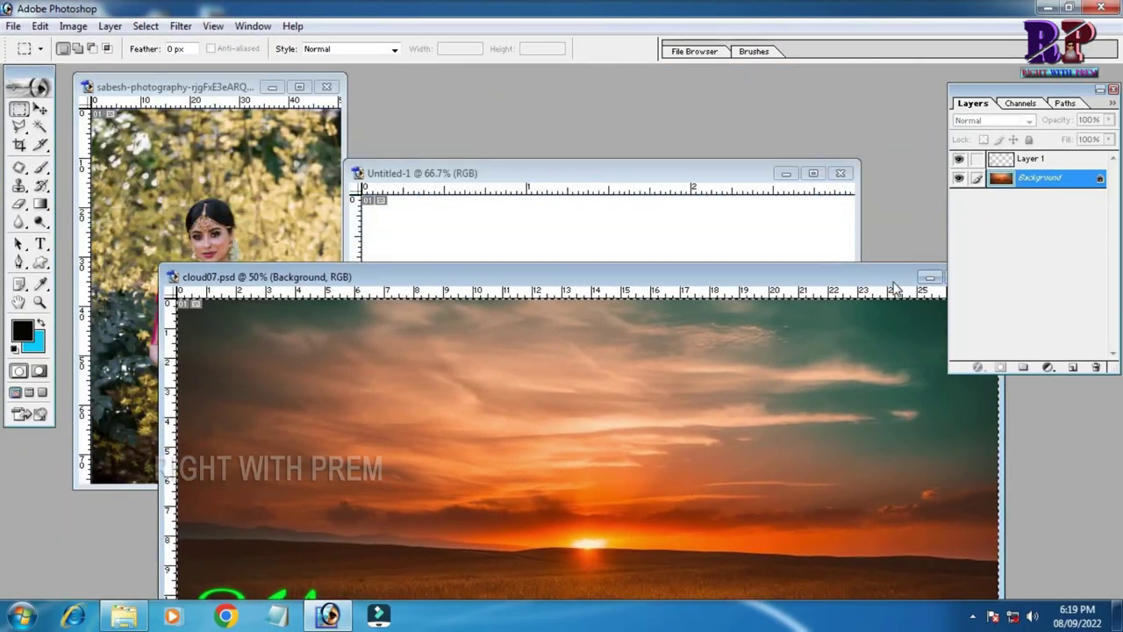
{"action": "left_click", "coordinate": [708, 216]}
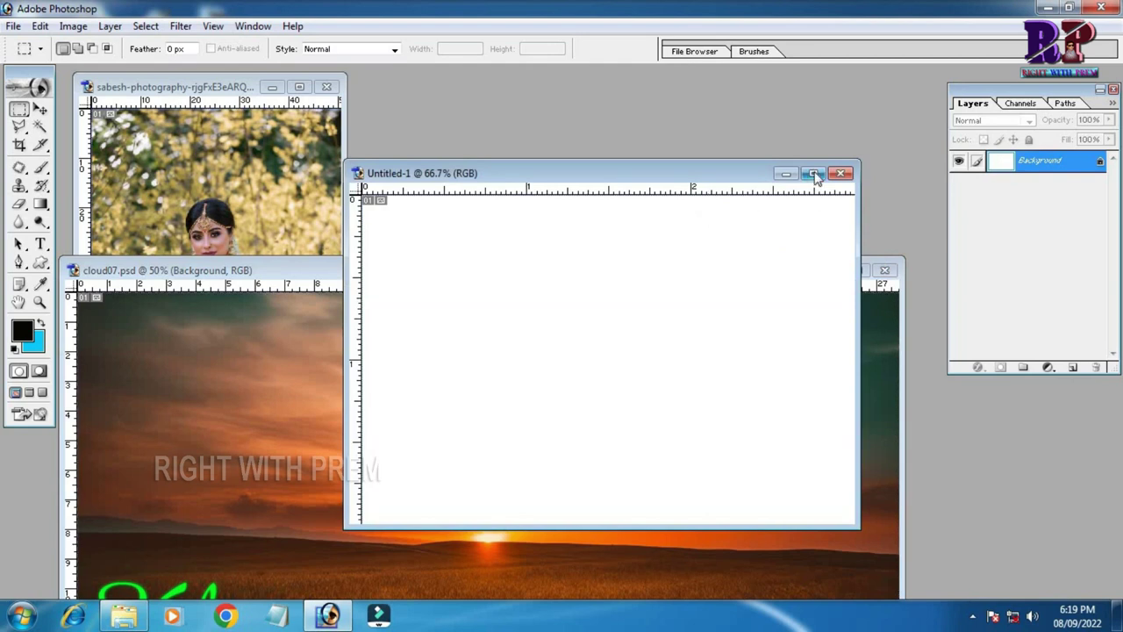
{"action": "left_click", "coordinate": [814, 173]}
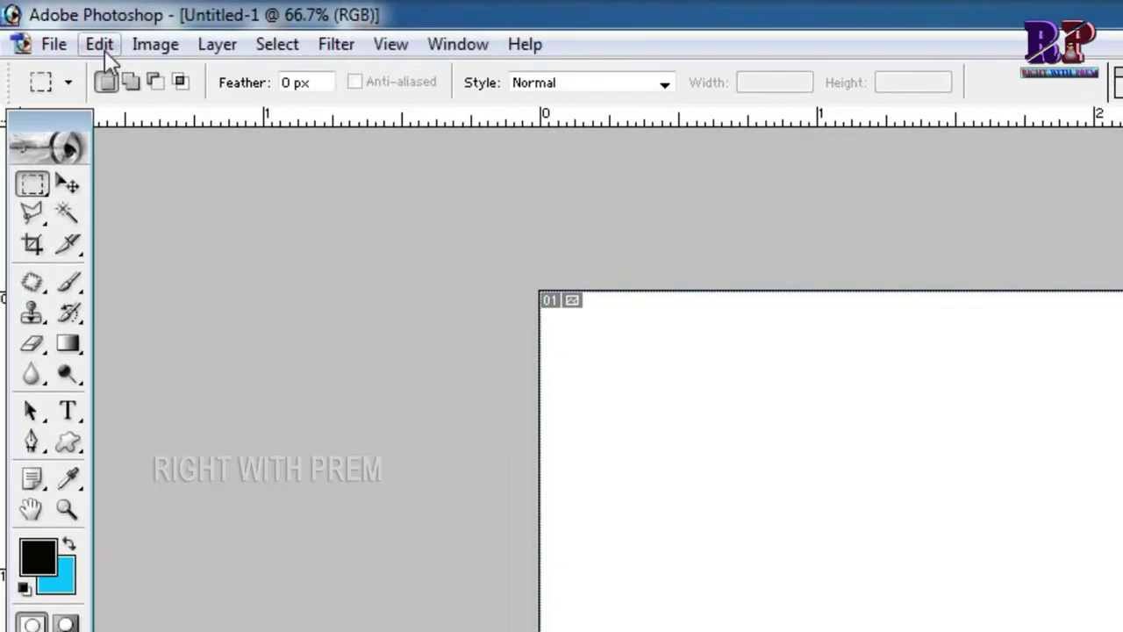
{"action": "left_click", "coordinate": [59, 27]}
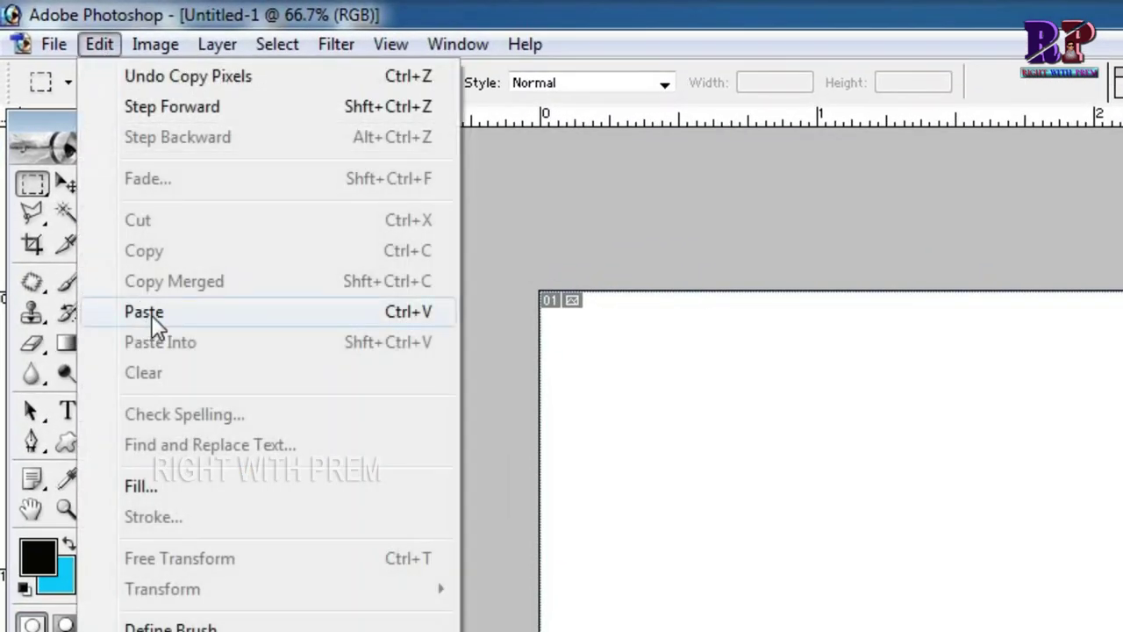
{"action": "left_click", "coordinate": [151, 314]}
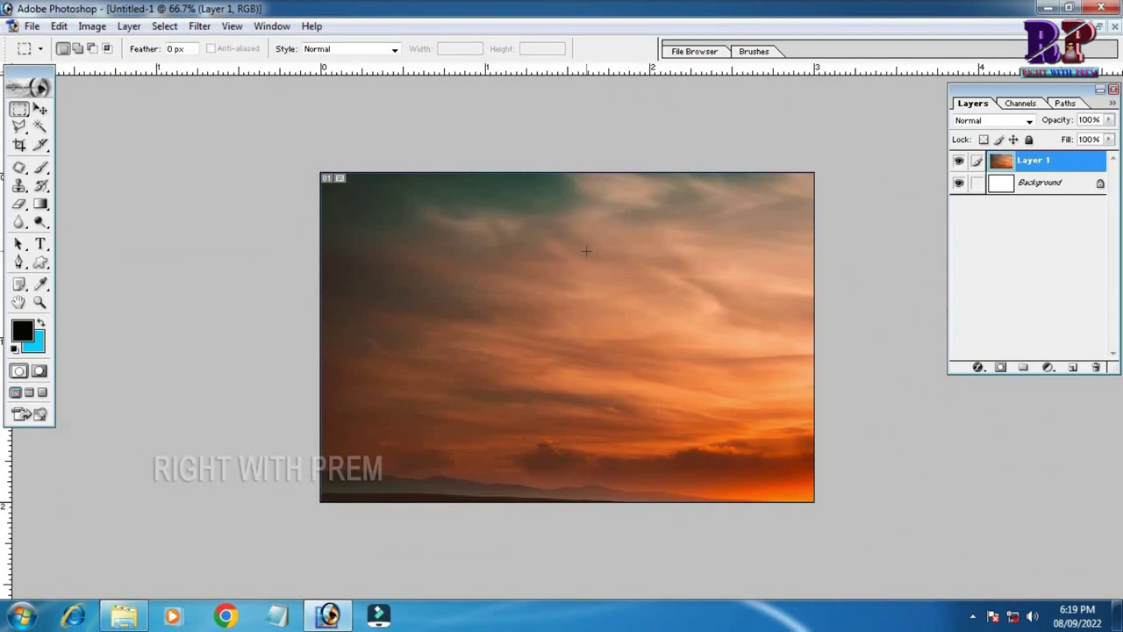
Free-transform the sunset Layer 1 down so it fits the 3 × 2 inch canvas.
{"action": "key", "text": "ctrl+t"}
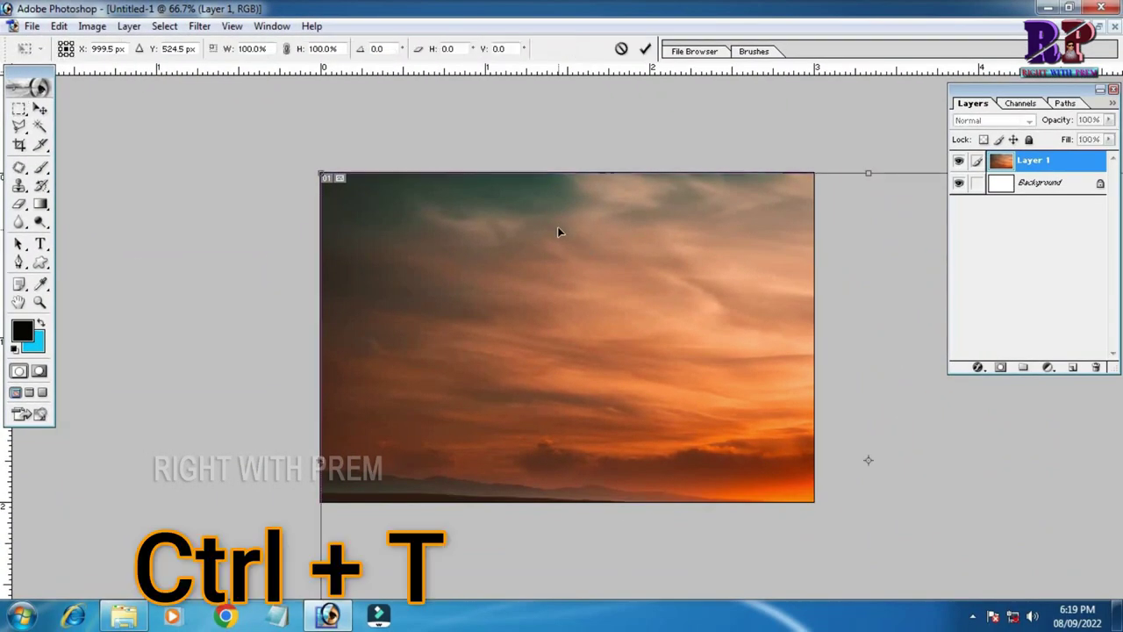
{"action": "key", "text": "ctrl+0"}
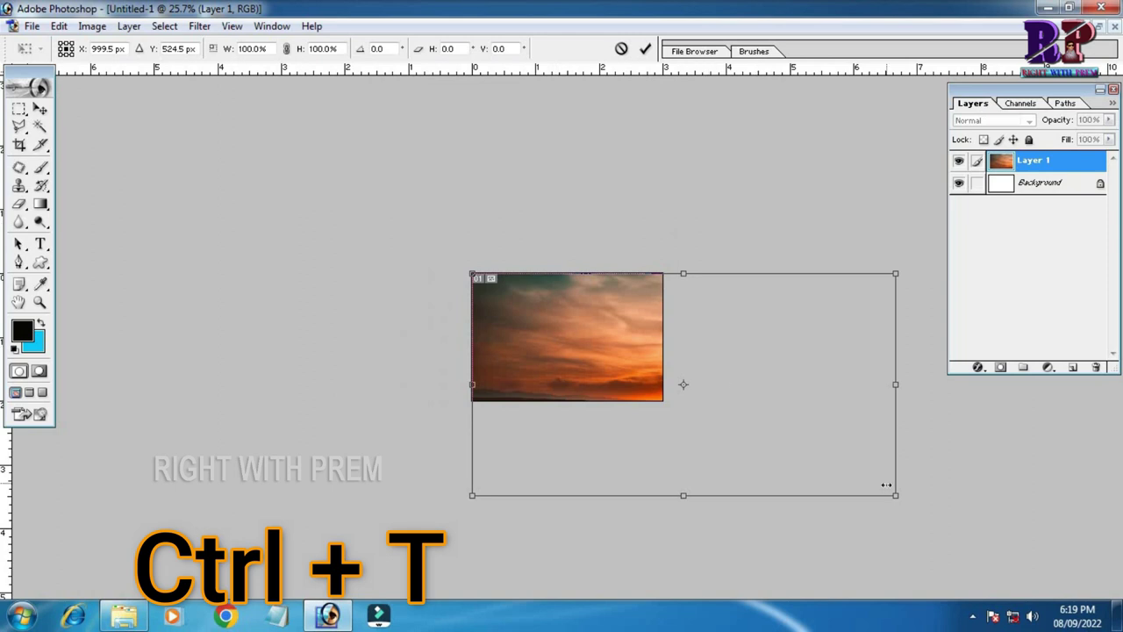
{"action": "left_click_drag", "start_coordinate": [895, 495], "coordinate": [734, 401]}
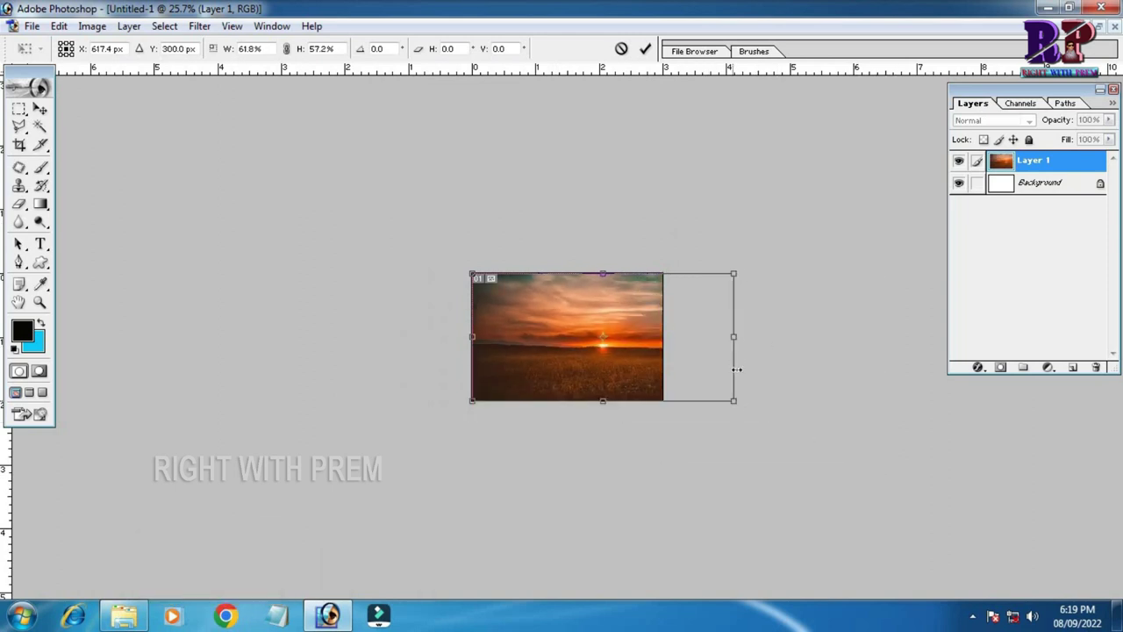
{"action": "left_click_drag", "start_coordinate": [733, 338], "coordinate": [663, 337]}
{"action": "key", "text": "ctrl+0"}
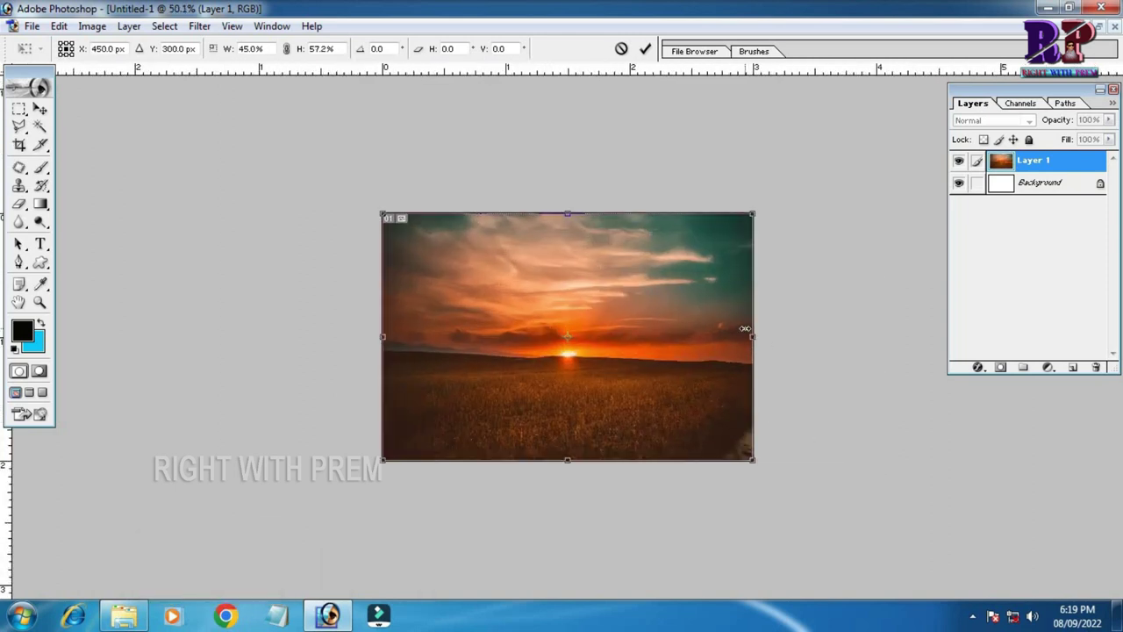
{"action": "key", "text": "Return"}
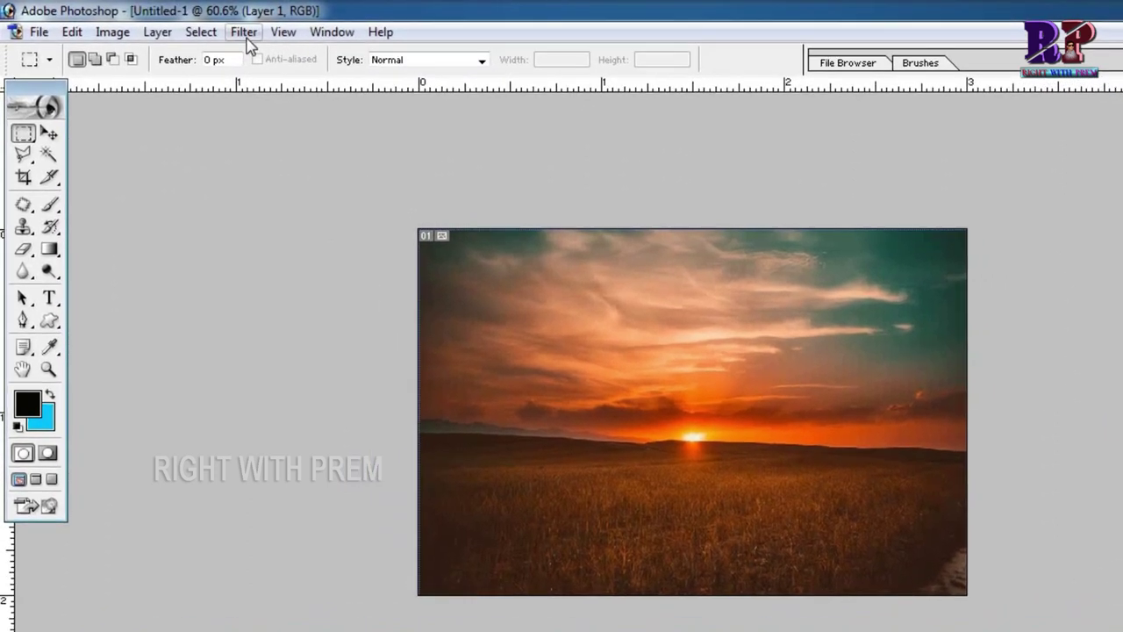
Apply a 50-pixel Gaussian Blur to the sunset layer.
{"action": "left_click", "coordinate": [199, 25]}
{"action": "mouse_move", "coordinate": [305, 256]}
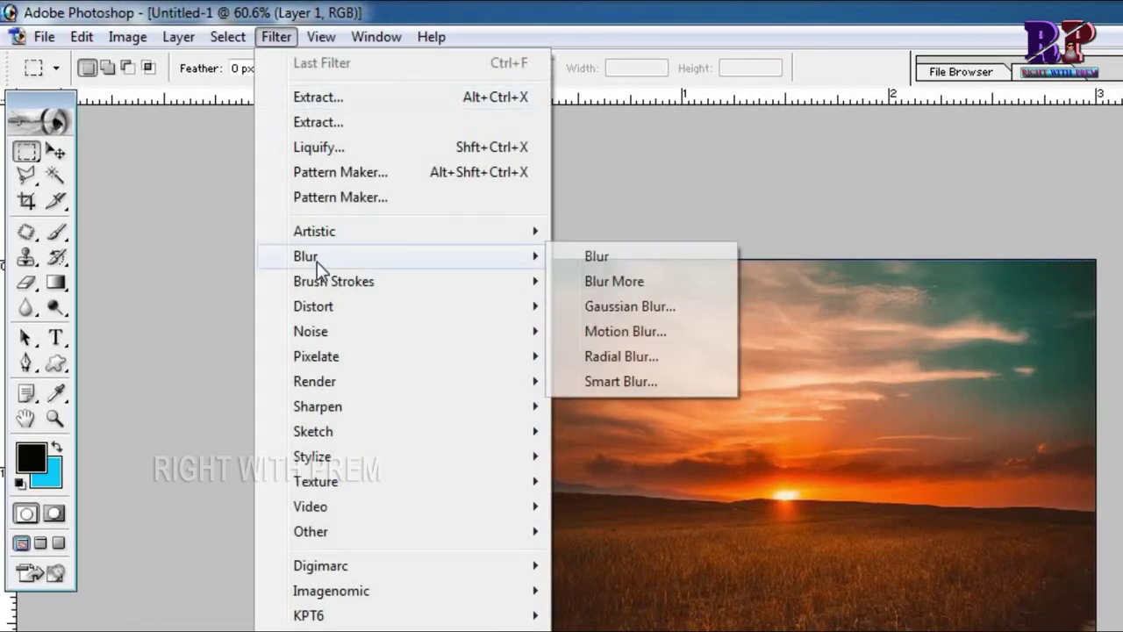
{"action": "left_click", "coordinate": [625, 307]}
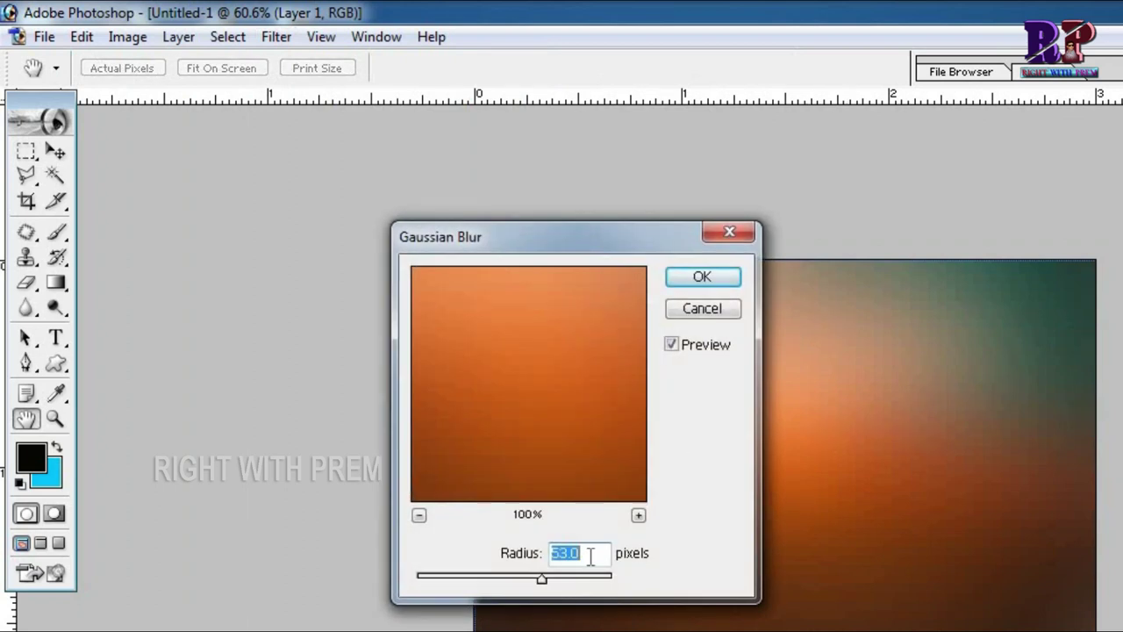
{"action": "type", "text": "50"}
{"action": "left_click", "coordinate": [702, 276]}
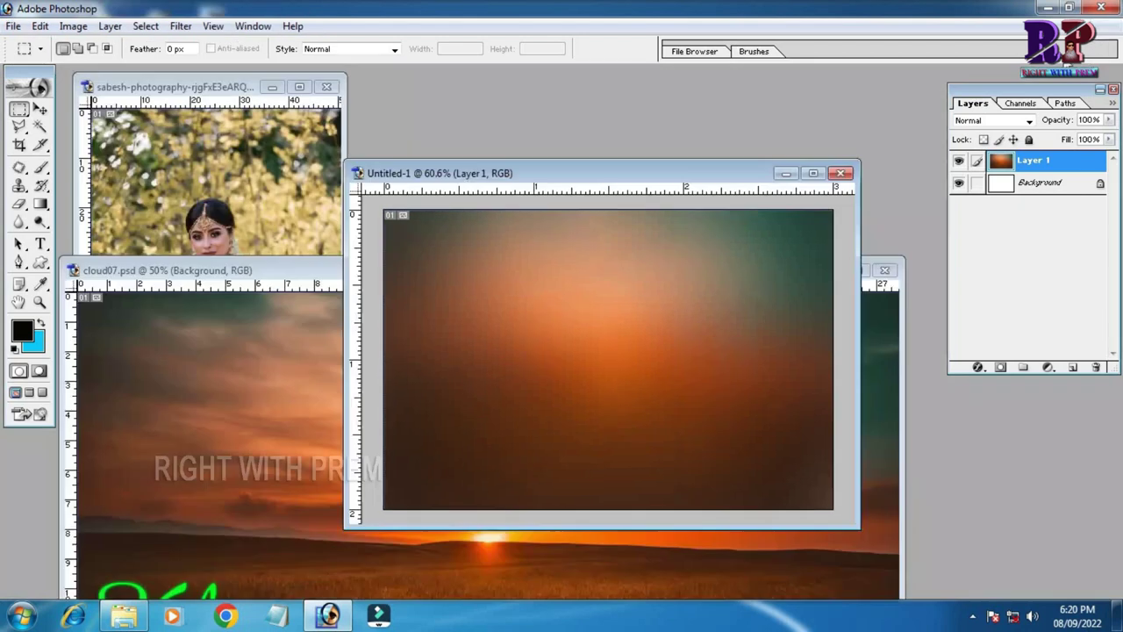
{"action": "left_click", "coordinate": [1099, 26]}
Hide the saree photo's foliage Background layer, leaving the cut-out woman on transparency.
{"action": "left_click", "coordinate": [237, 190]}
{"action": "left_click", "coordinate": [299, 86]}
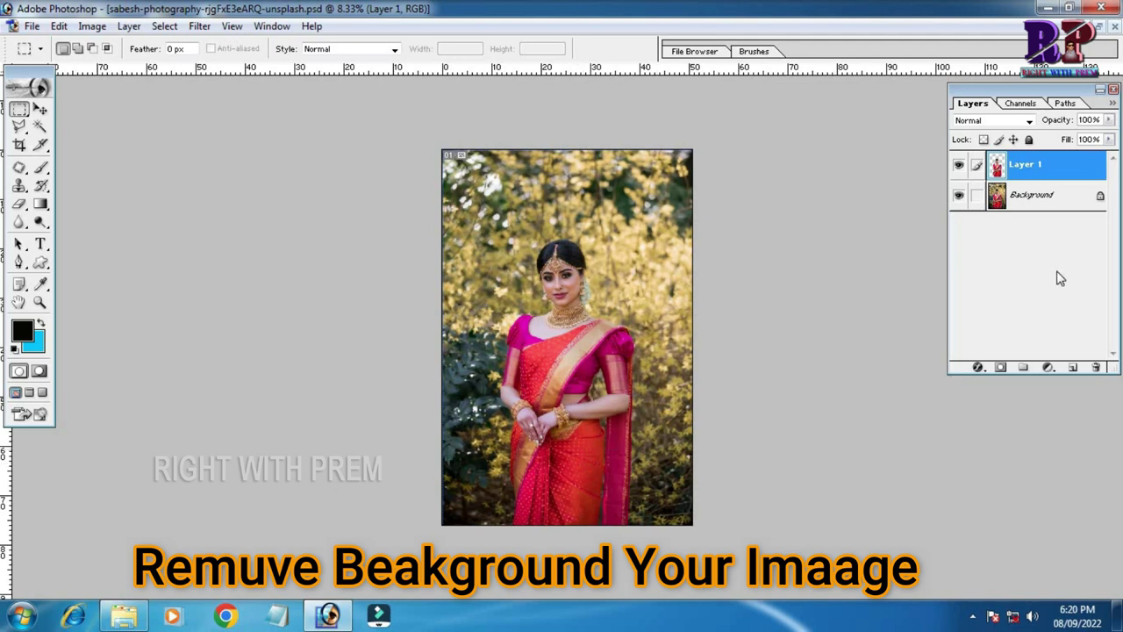
{"action": "left_click", "coordinate": [959, 195]}
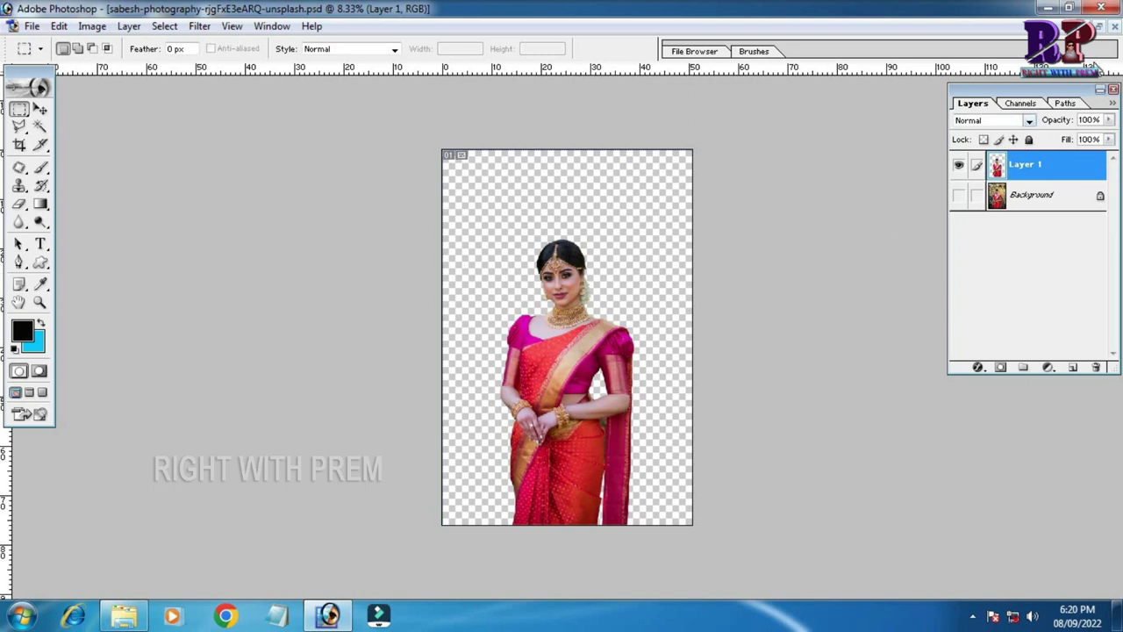
{"action": "left_click", "coordinate": [1101, 27]}
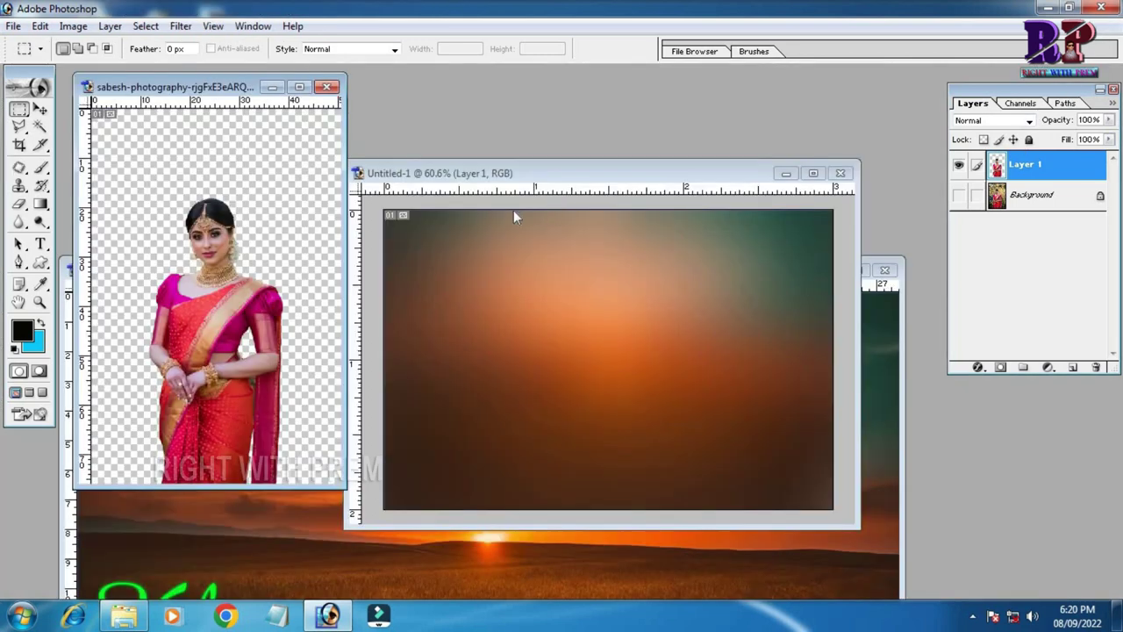
Drag the cut-out woman layer into Untitled-1 as a new layer.
{"action": "left_click_drag", "start_coordinate": [214, 227], "coordinate": [522, 270]}
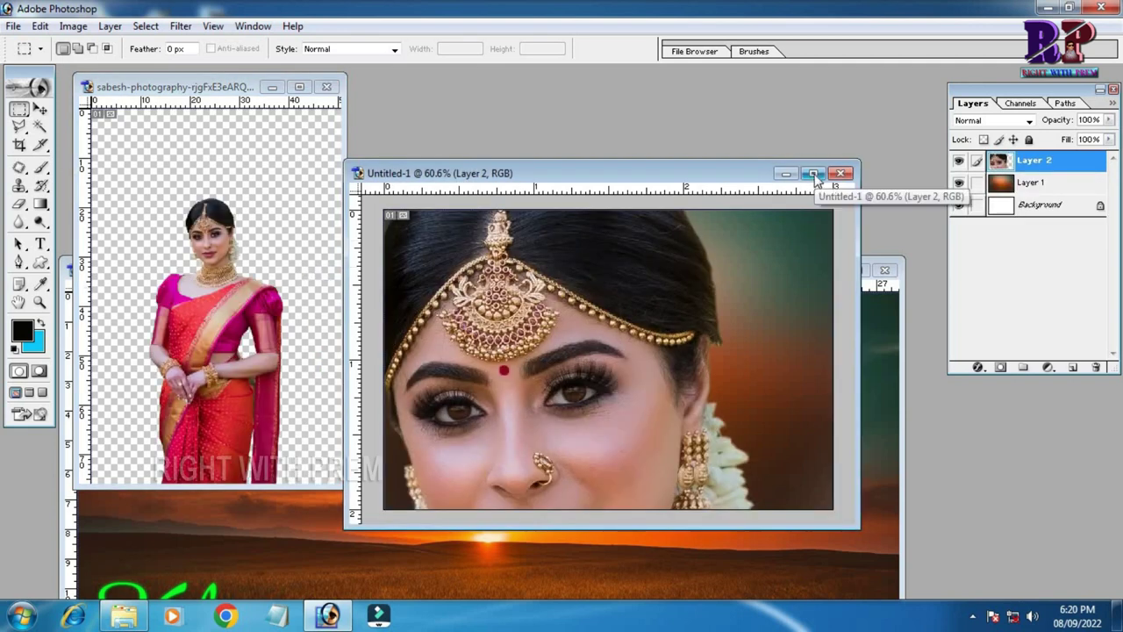
{"action": "left_click", "coordinate": [815, 173]}
{"action": "key", "text": "ctrl+minus"}
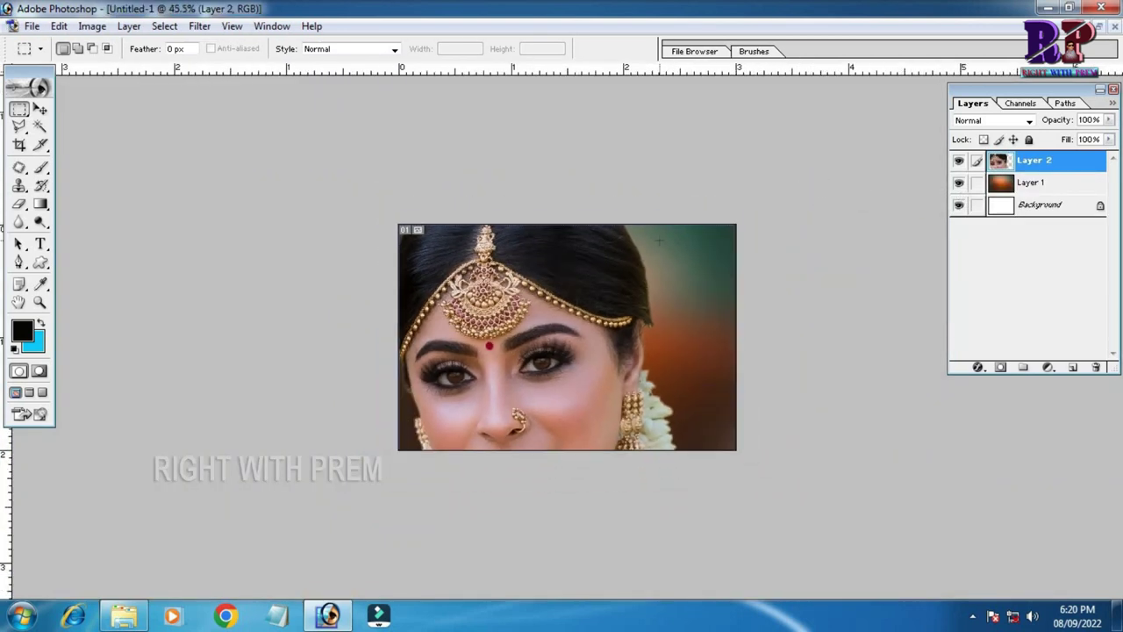
Scale the woman down to about 19% and position her on the backdrop's left.
{"action": "key", "text": "ctrl+t"}
{"action": "left_click_drag", "start_coordinate": [919, 160], "coordinate": [763, 494]}
{"action": "mouse_move", "coordinate": [548, 494]}
{"action": "left_mouse_down"}
{"action": "mouse_move", "coordinate": [575, 281]}
{"action": "mouse_move", "coordinate": [692, 209]}
{"action": "left_mouse_up"}
{"action": "left_click_drag", "start_coordinate": [766, 187], "coordinate": [692, 351]}
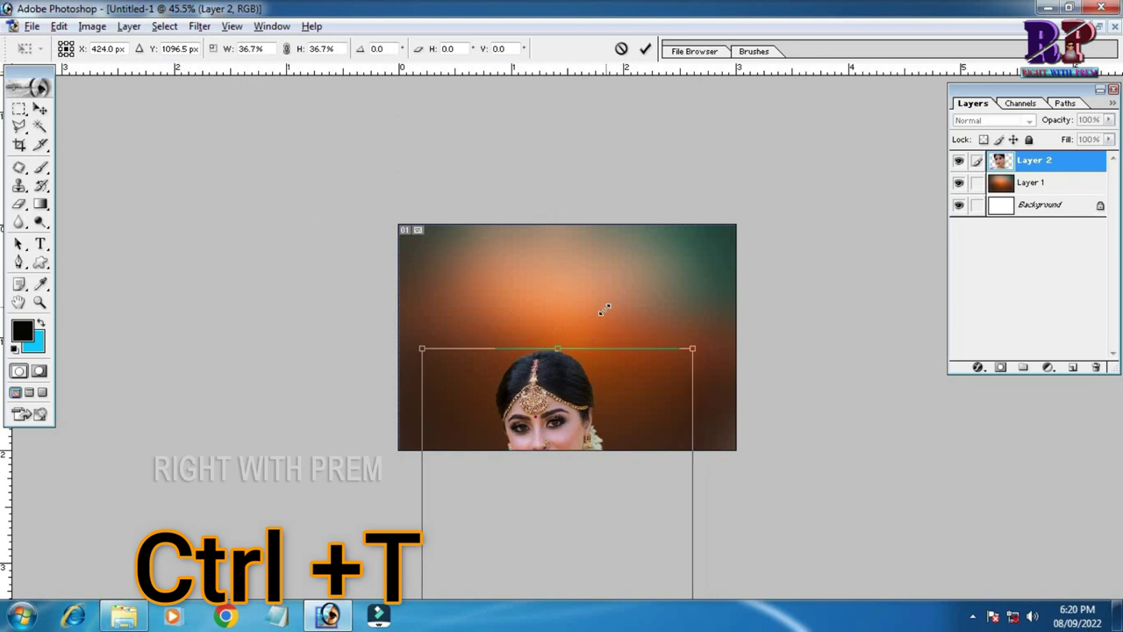
{"action": "left_click_drag", "start_coordinate": [593, 436], "coordinate": [558, 314]}
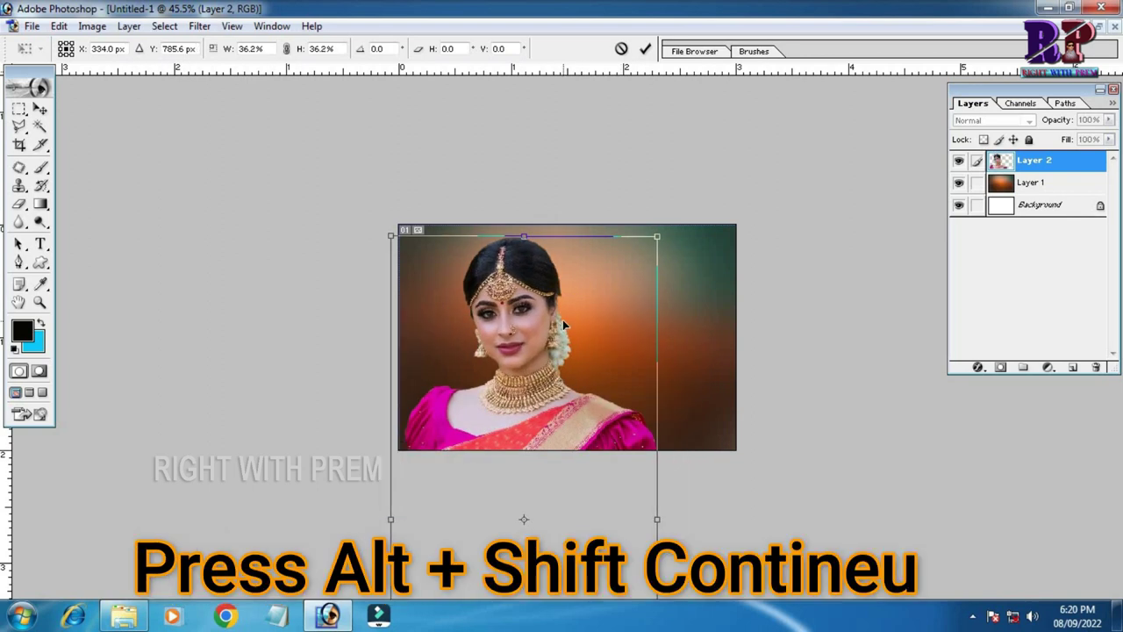
{"action": "left_click_drag", "start_coordinate": [658, 237], "coordinate": [619, 294]}
{"action": "left_click_drag", "start_coordinate": [544, 357], "coordinate": [506, 270]}
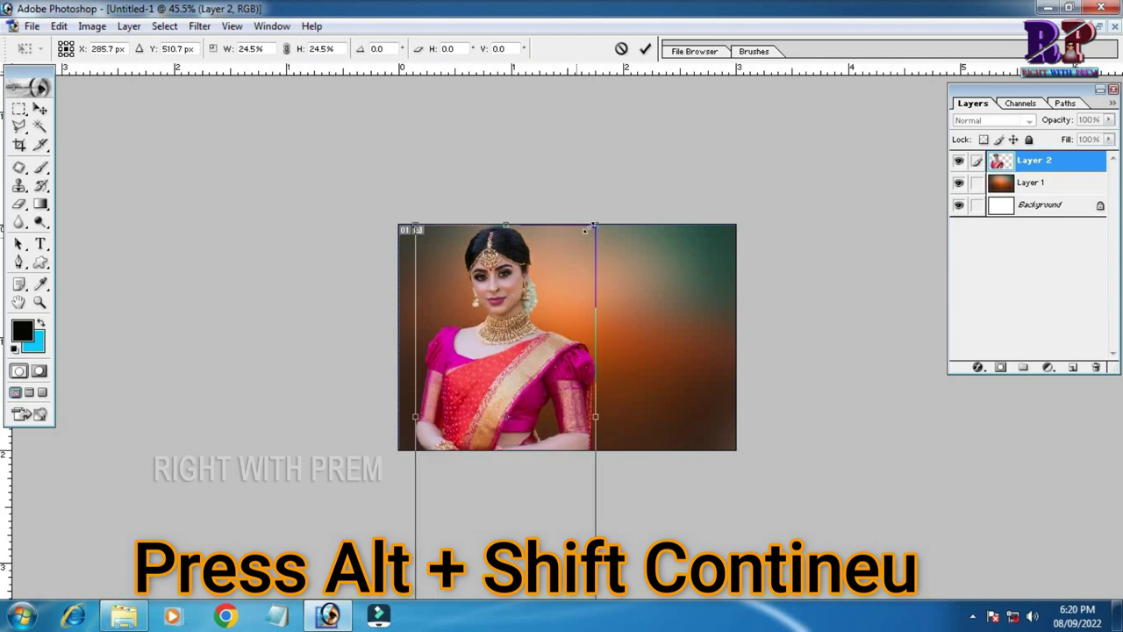
{"action": "left_click_drag", "start_coordinate": [595, 227], "coordinate": [568, 254]}
{"action": "left_click_drag", "start_coordinate": [526, 324], "coordinate": [513, 289]}
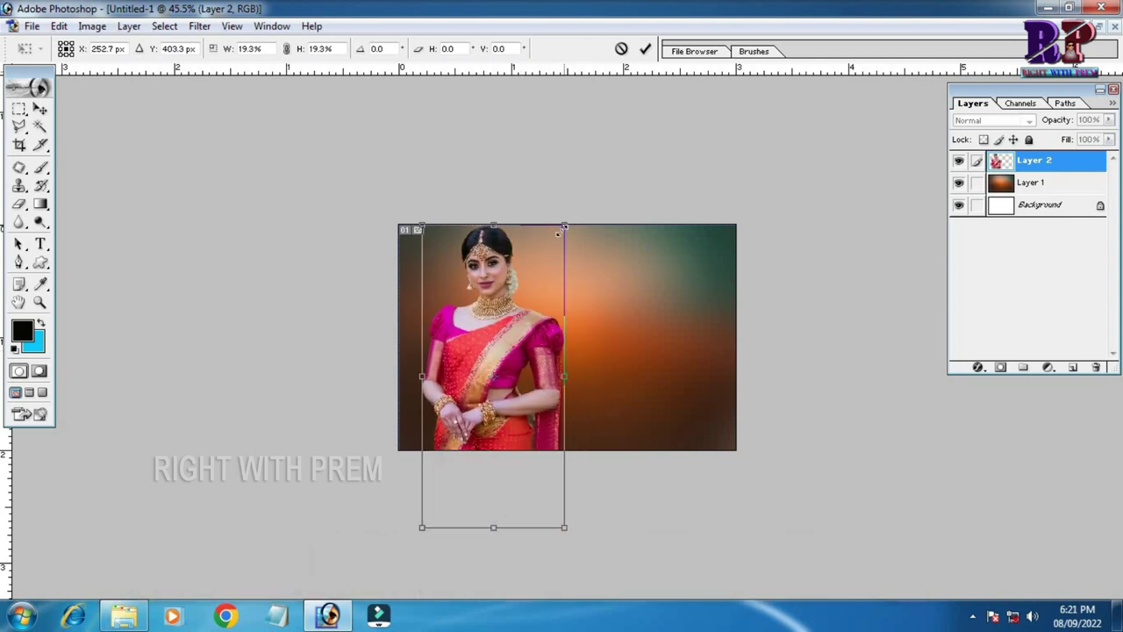
{"action": "key", "text": "Return"}
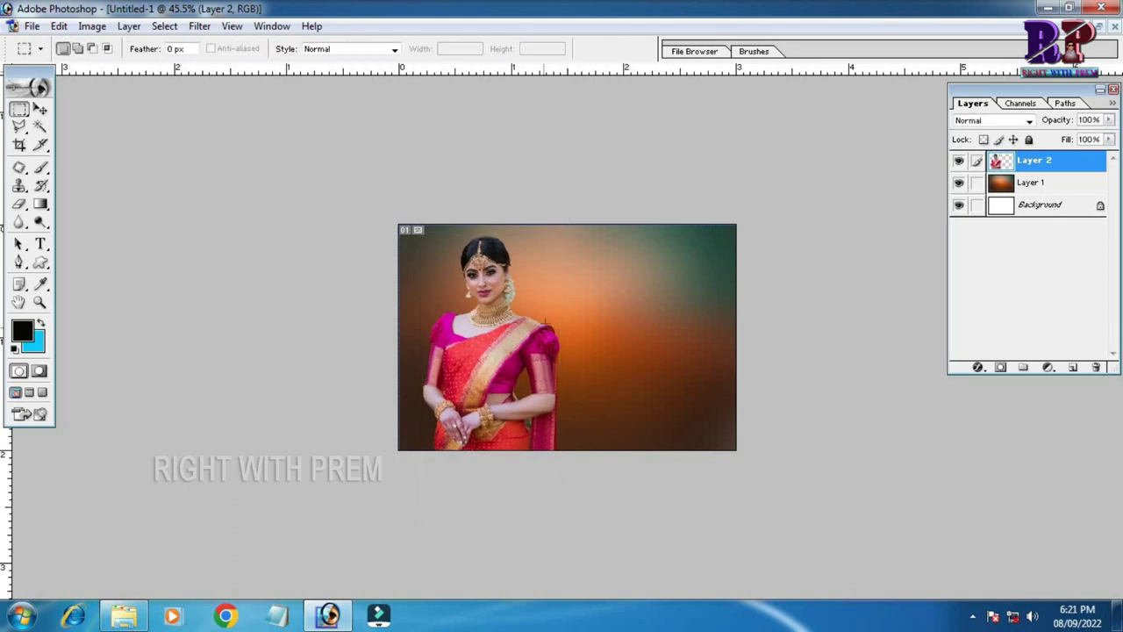
Fine-tune the woman's scale with a second Free Transform.
{"action": "key", "text": "ctrl+t"}
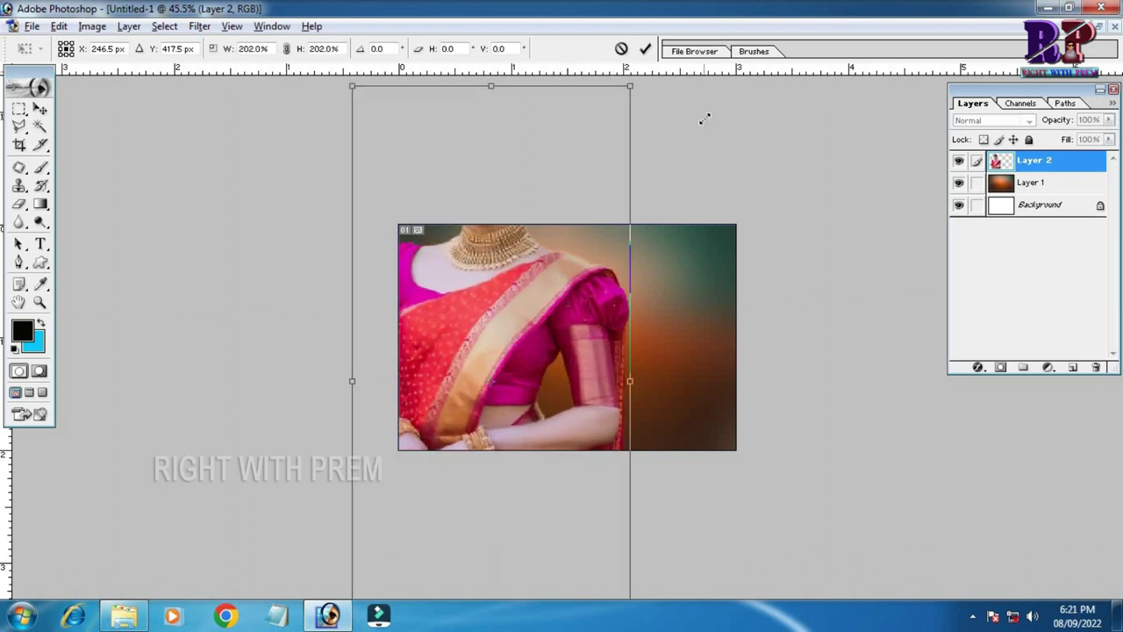
{"action": "mouse_move", "coordinate": [561, 234]}
{"action": "left_mouse_down"}
{"action": "mouse_move", "coordinate": [562, 249]}
{"action": "mouse_move", "coordinate": [581, 232]}
{"action": "left_mouse_up"}
{"action": "key", "text": "Return"}
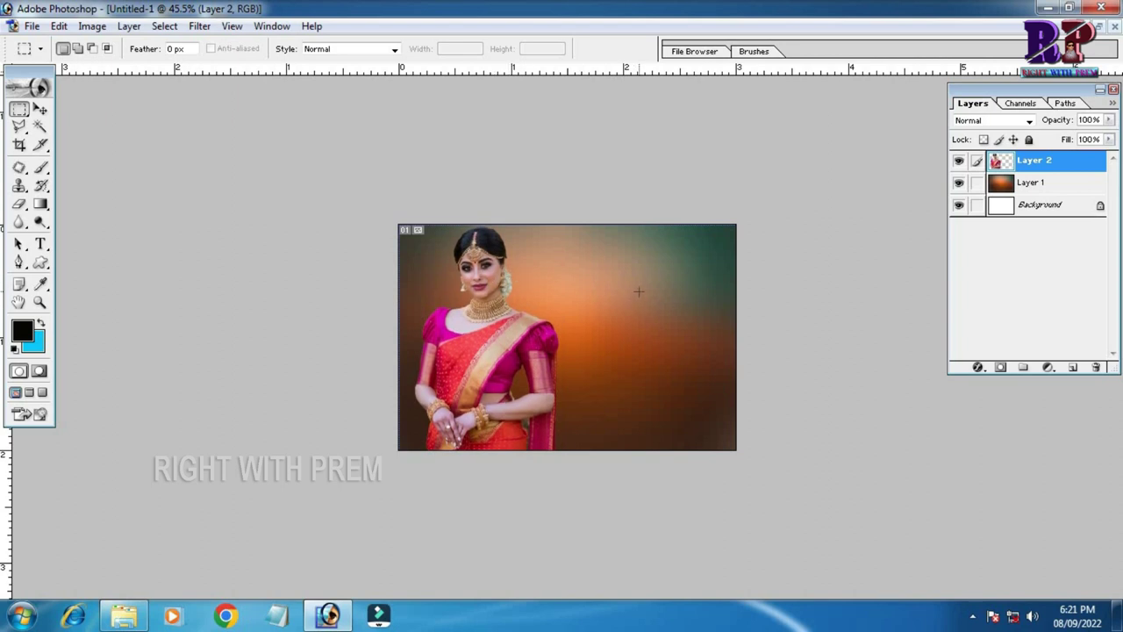
Draw a rectangular marquee around the woman's head in the maximized saree photo.
{"action": "left_click", "coordinate": [1101, 28]}
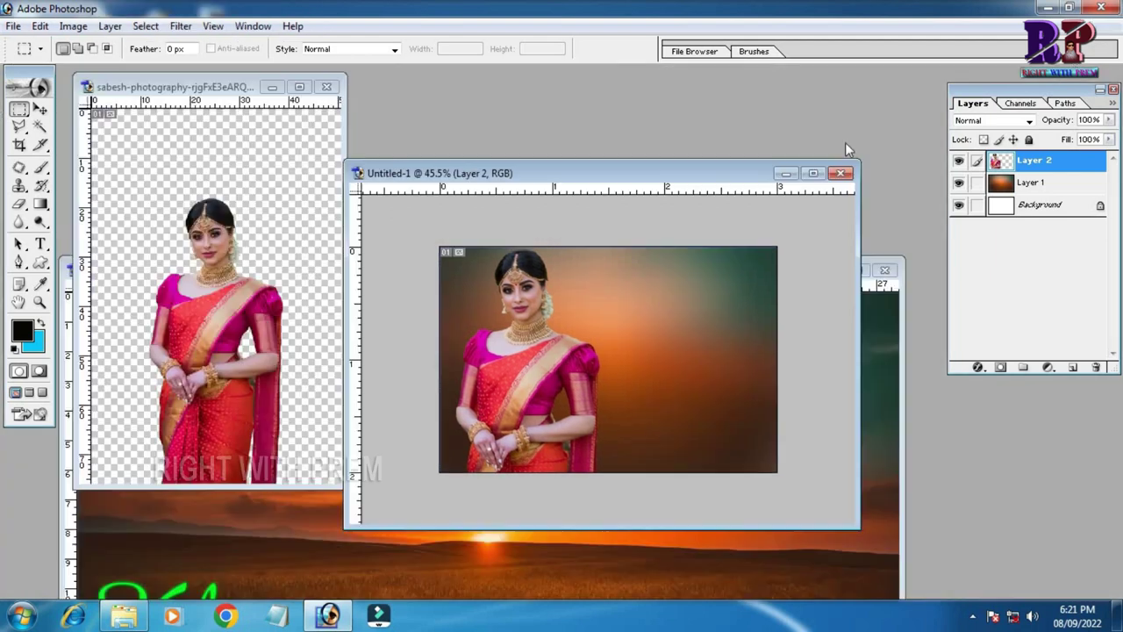
{"action": "left_click", "coordinate": [207, 158]}
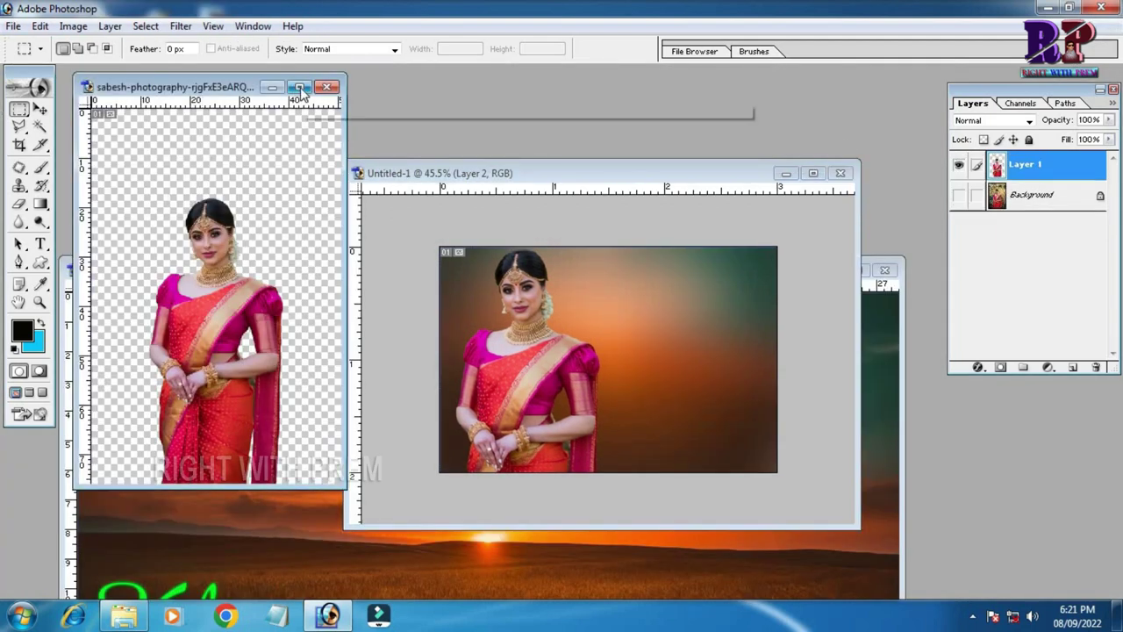
{"action": "left_click", "coordinate": [299, 88]}
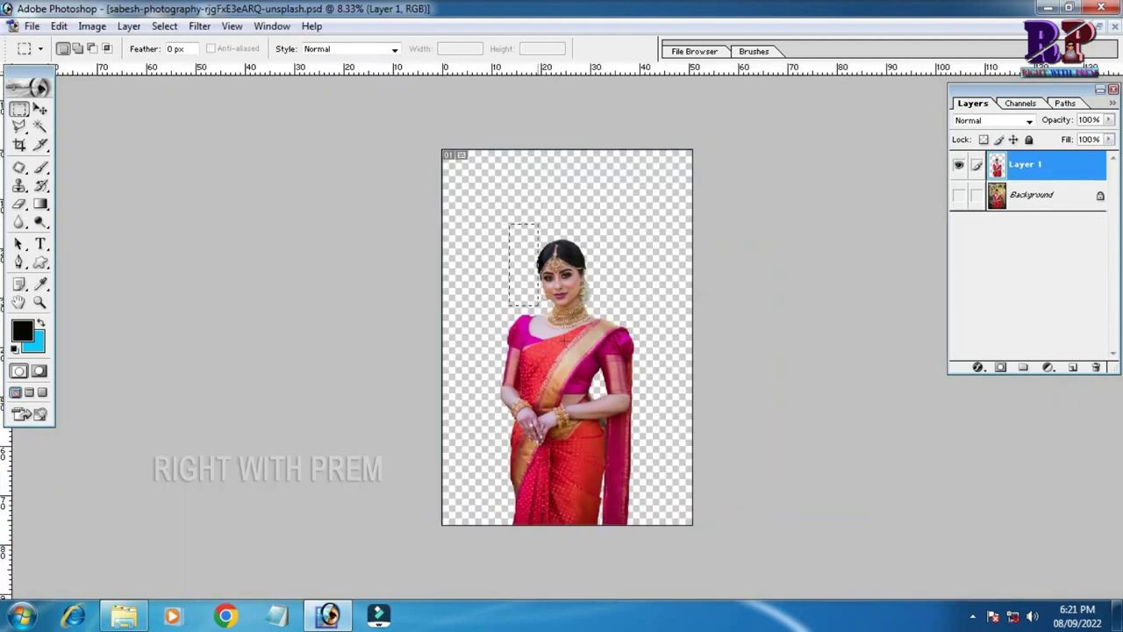
{"action": "left_click_drag", "start_coordinate": [539, 308], "coordinate": [615, 365]}
{"action": "left_click", "coordinate": [614, 366]}
{"action": "left_click_drag", "start_coordinate": [580, 351], "coordinate": [633, 329]}
{"action": "left_click_drag", "start_coordinate": [594, 301], "coordinate": [585, 301]}
Feather the head selection by 55 pixels and copy it.
{"action": "right_click", "coordinate": [555, 232]}
{"action": "left_click", "coordinate": [603, 279]}
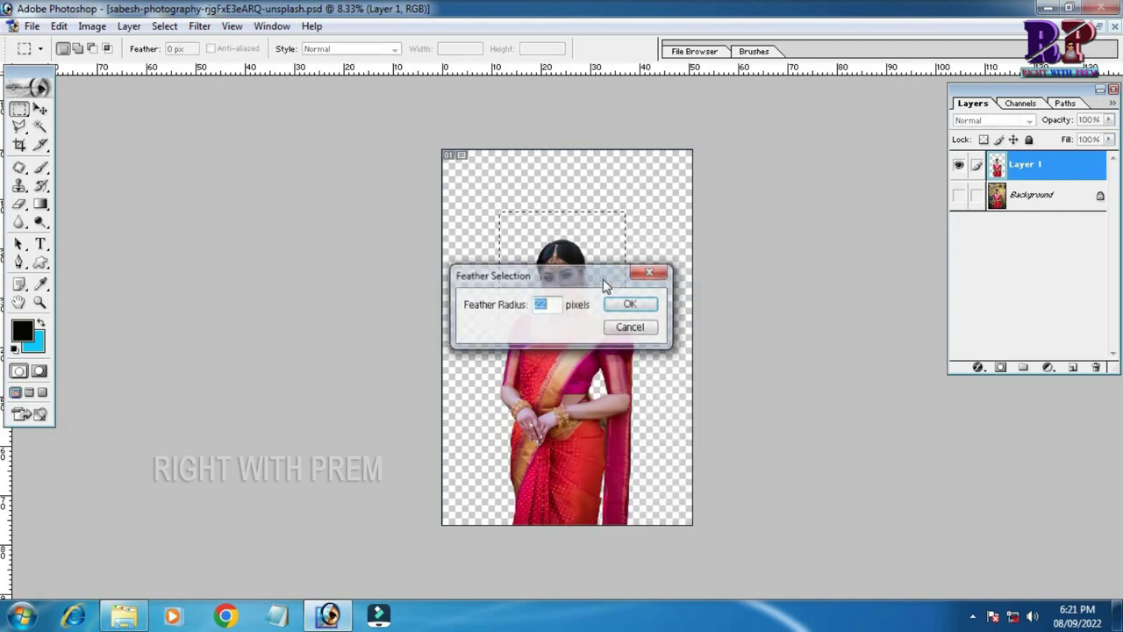
{"action": "type", "text": "55"}
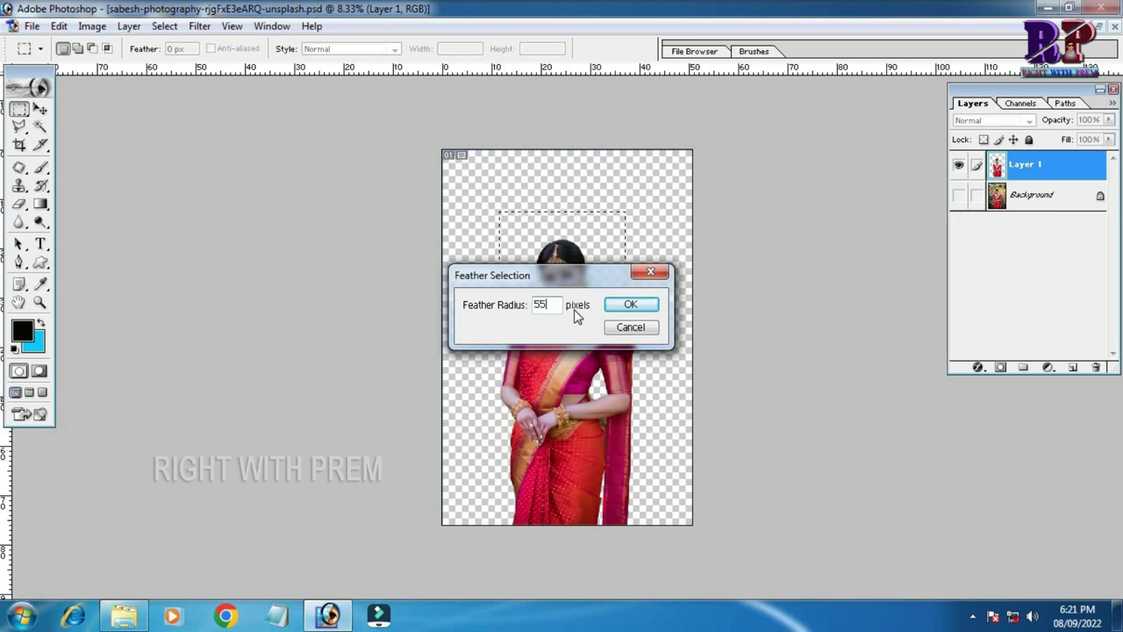
{"action": "left_click", "coordinate": [613, 304]}
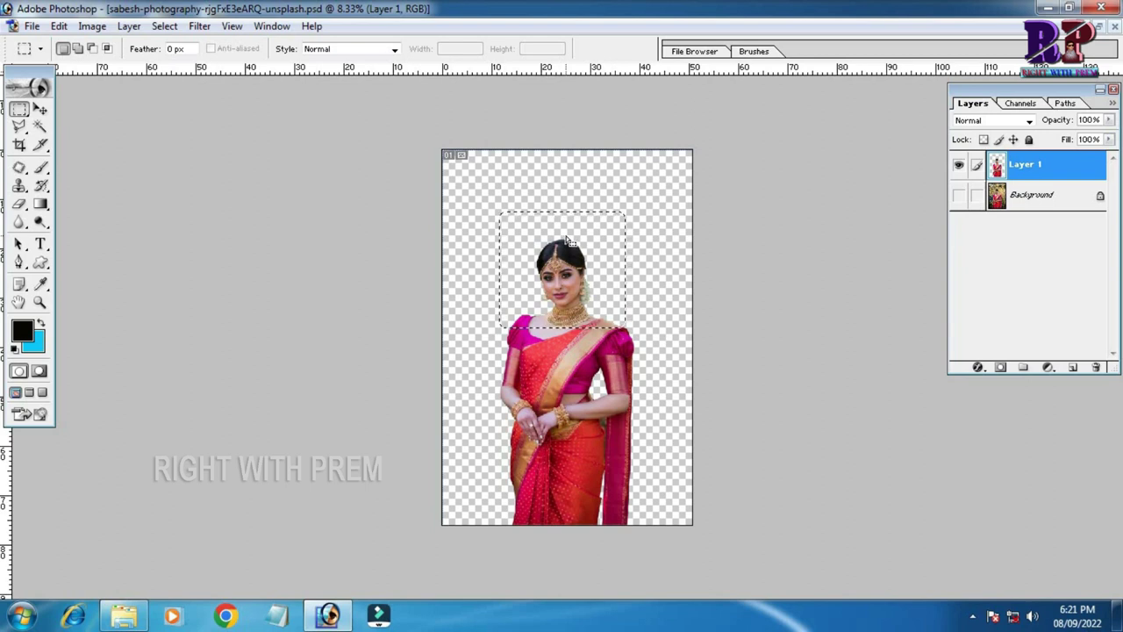
{"action": "left_click", "coordinate": [58, 26]}
{"action": "left_click", "coordinate": [86, 149]}
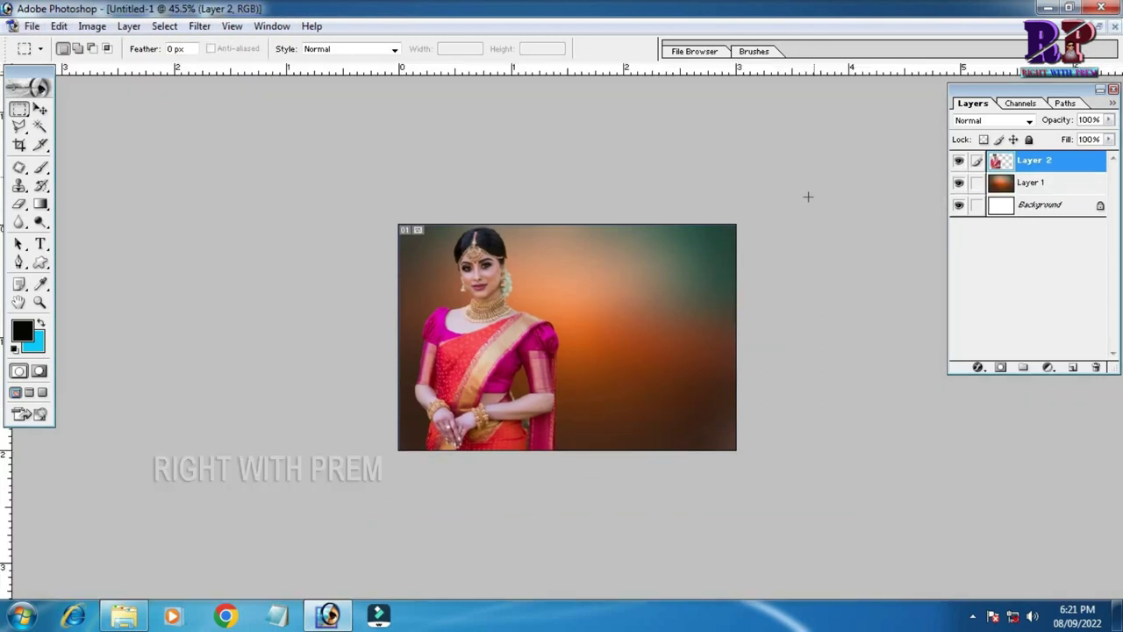
Paste the feathered head as Layer 3 and shrink it to about 45% on the right.
{"action": "left_click", "coordinate": [59, 25]}
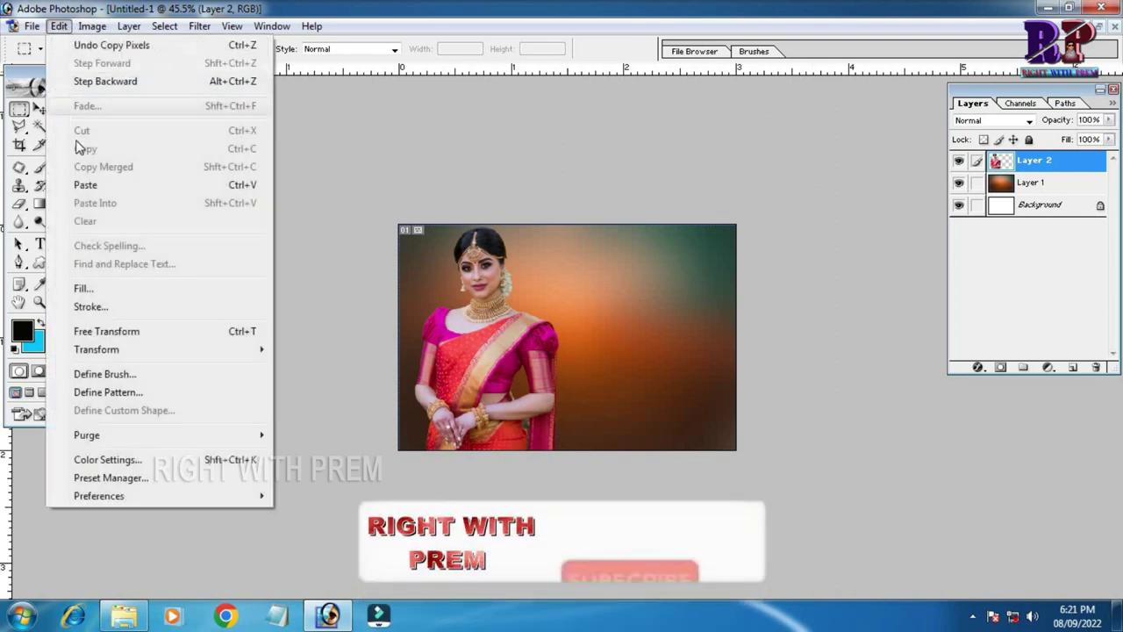
{"action": "left_click", "coordinate": [86, 185]}
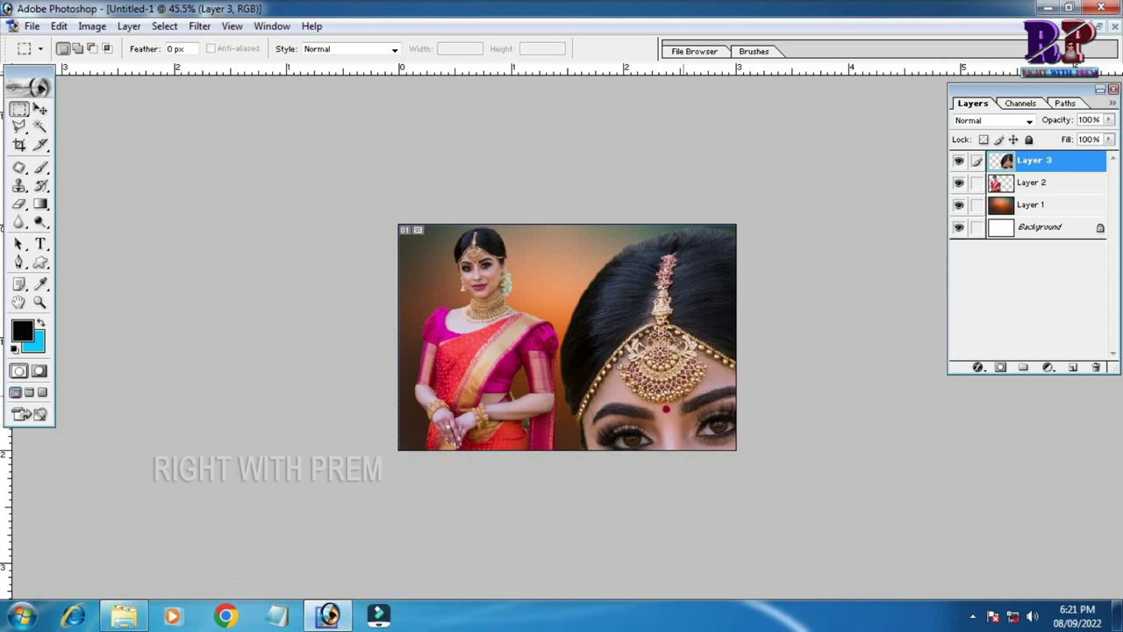
{"action": "key", "text": "ctrl+t"}
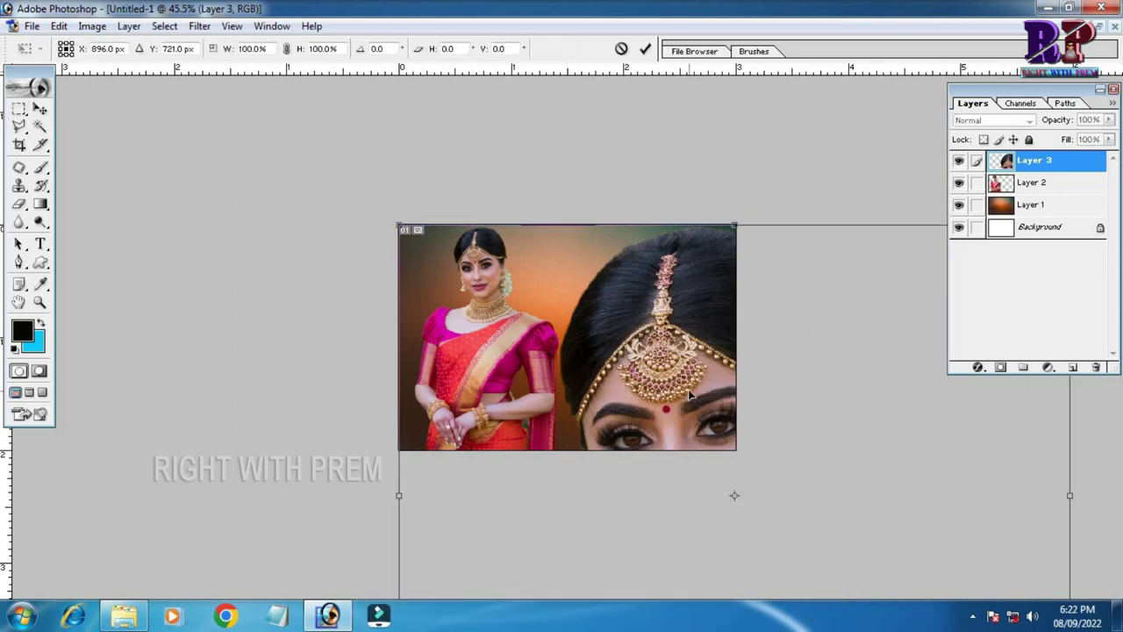
{"action": "key", "text": "ctrl+0"}
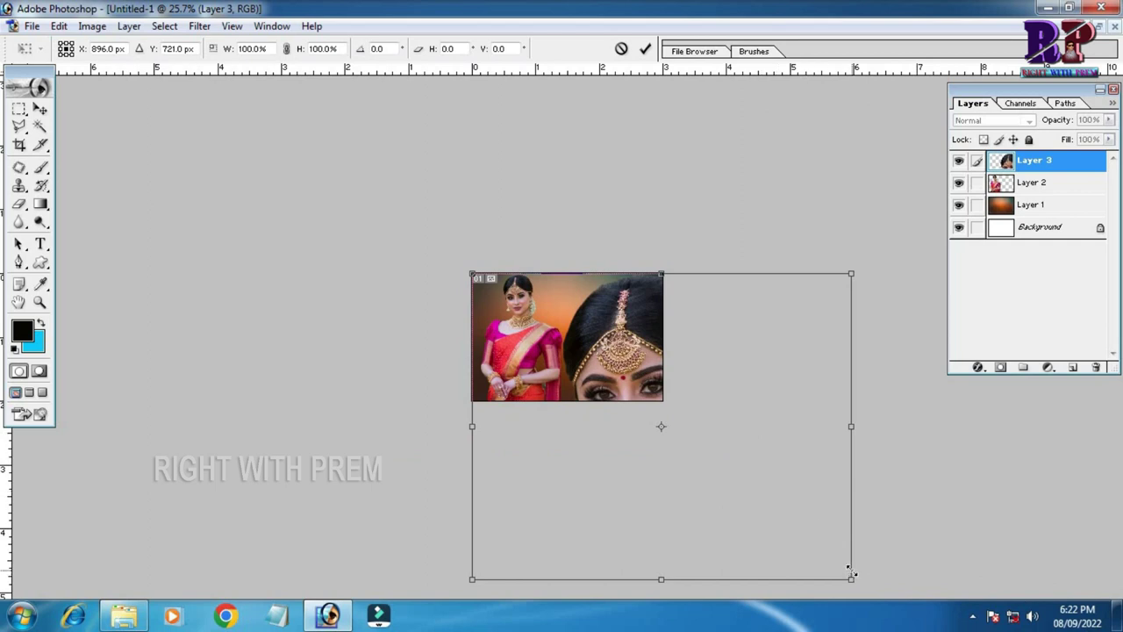
{"action": "left_click_drag", "start_coordinate": [853, 580], "coordinate": [744, 483]}
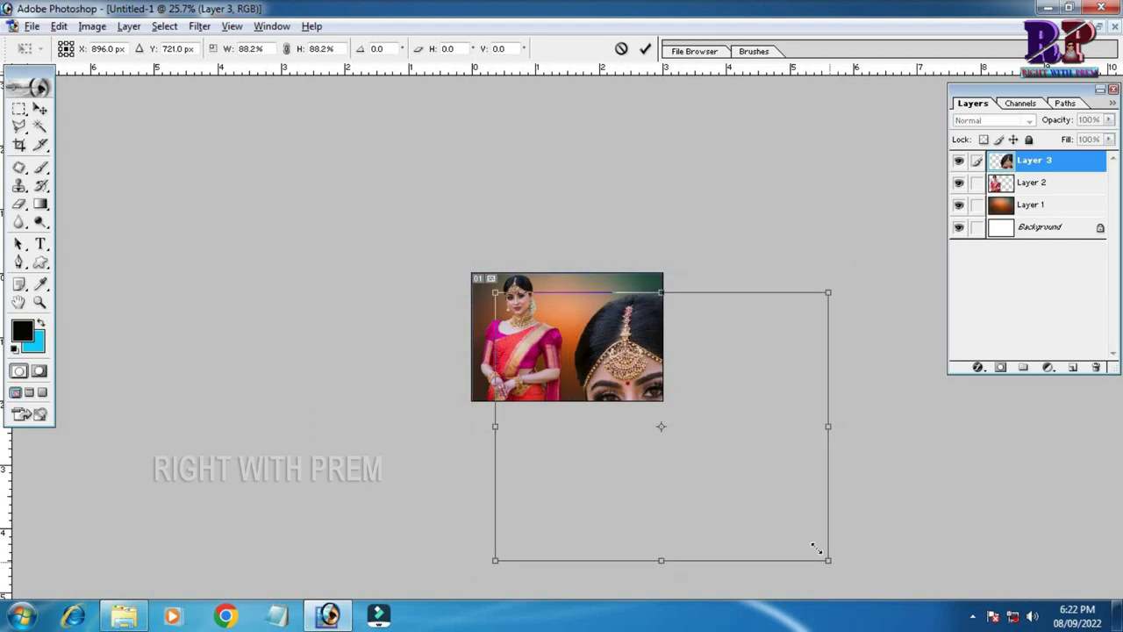
{"action": "left_click_drag", "start_coordinate": [657, 427], "coordinate": [609, 342]}
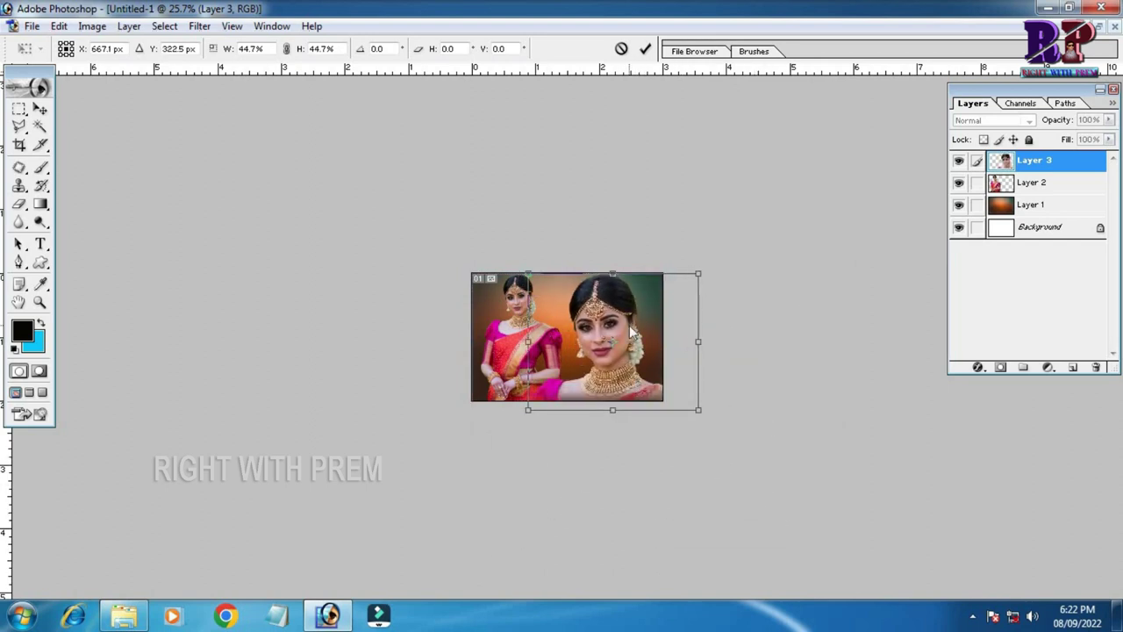
Flip the close-up horizontally, tilt it 6.8°, and move Layer 3 below Layer 2.
{"action": "right_click", "coordinate": [631, 332]}
{"action": "left_click", "coordinate": [689, 522]}
{"action": "left_click_drag", "start_coordinate": [777, 347], "coordinate": [782, 358]}
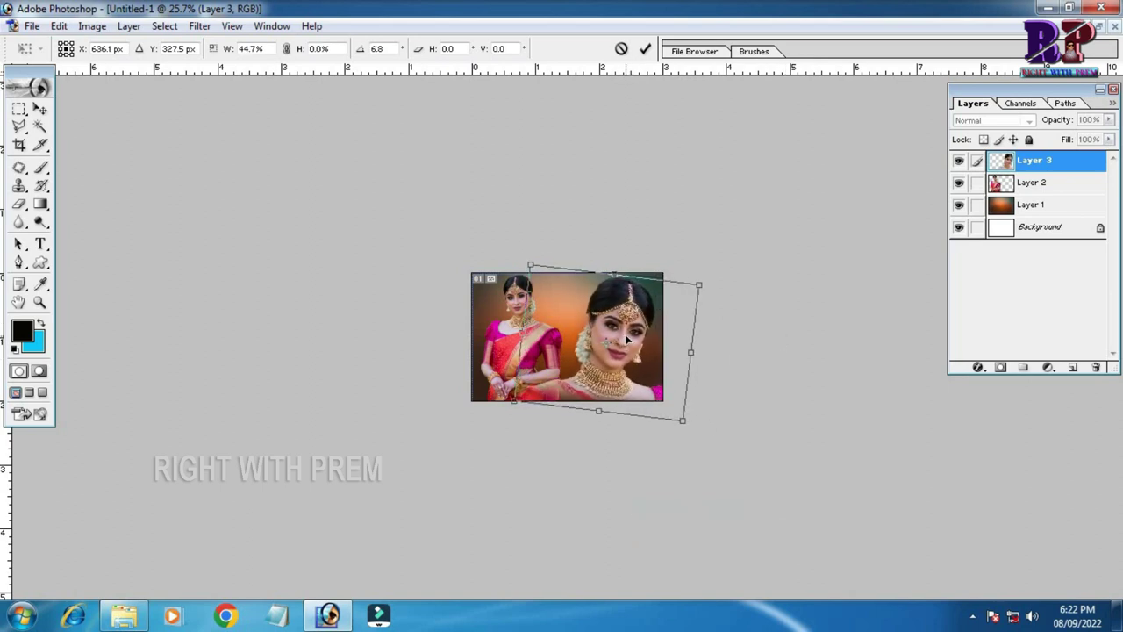
{"action": "key", "text": "Return"}
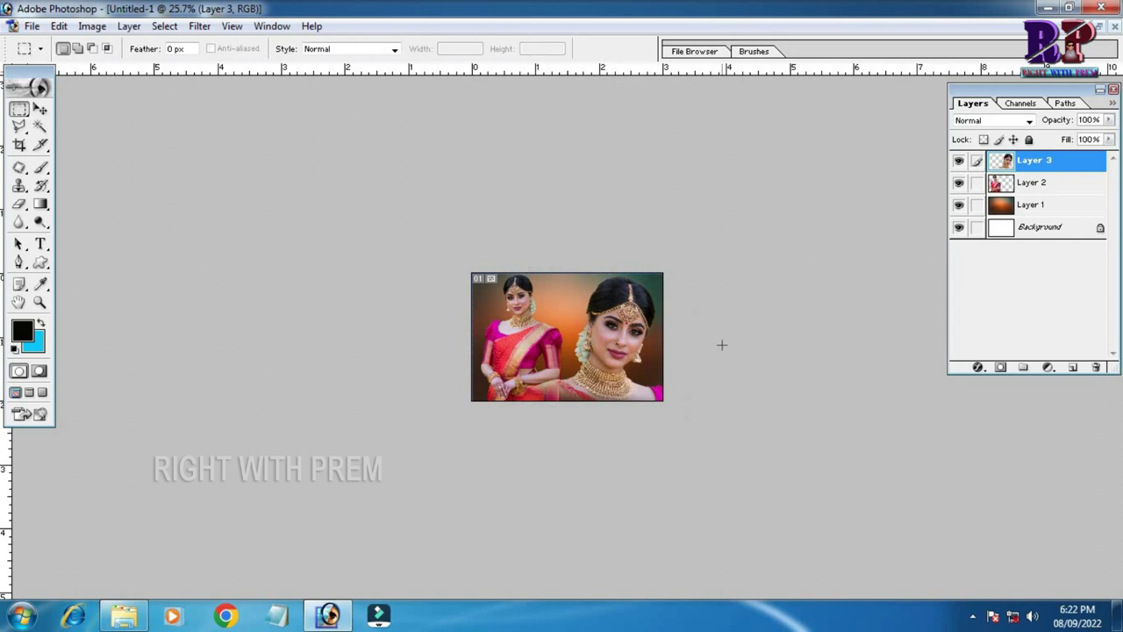
{"action": "key", "text": "ctrl+0"}
{"action": "key", "text": "ctrl+0"}
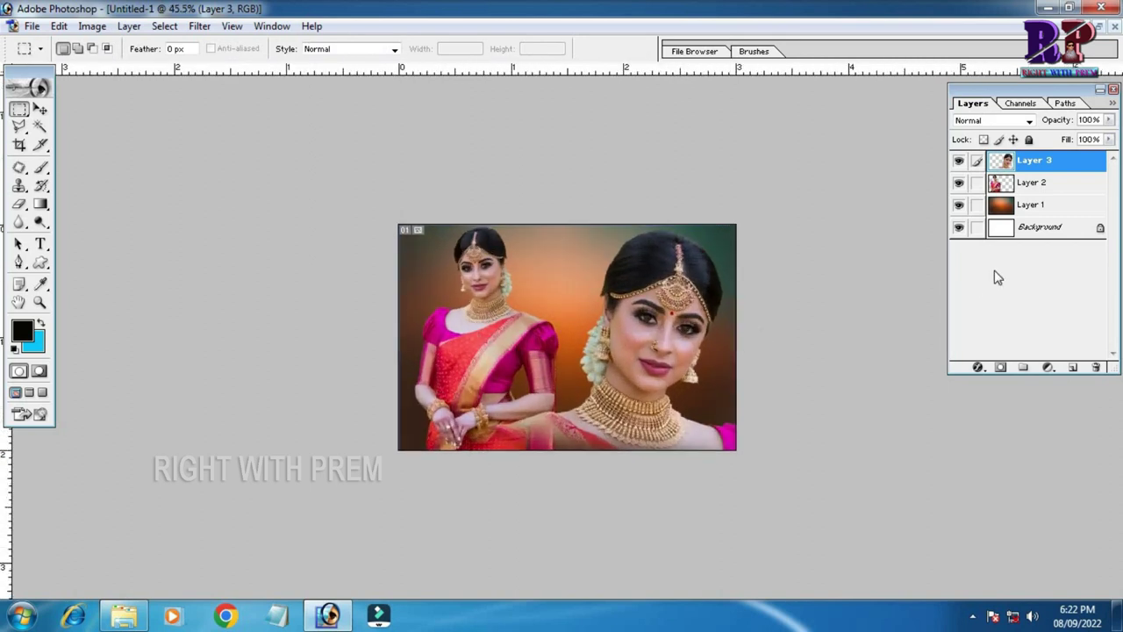
{"action": "left_click_drag", "start_coordinate": [1040, 165], "coordinate": [1040, 195]}
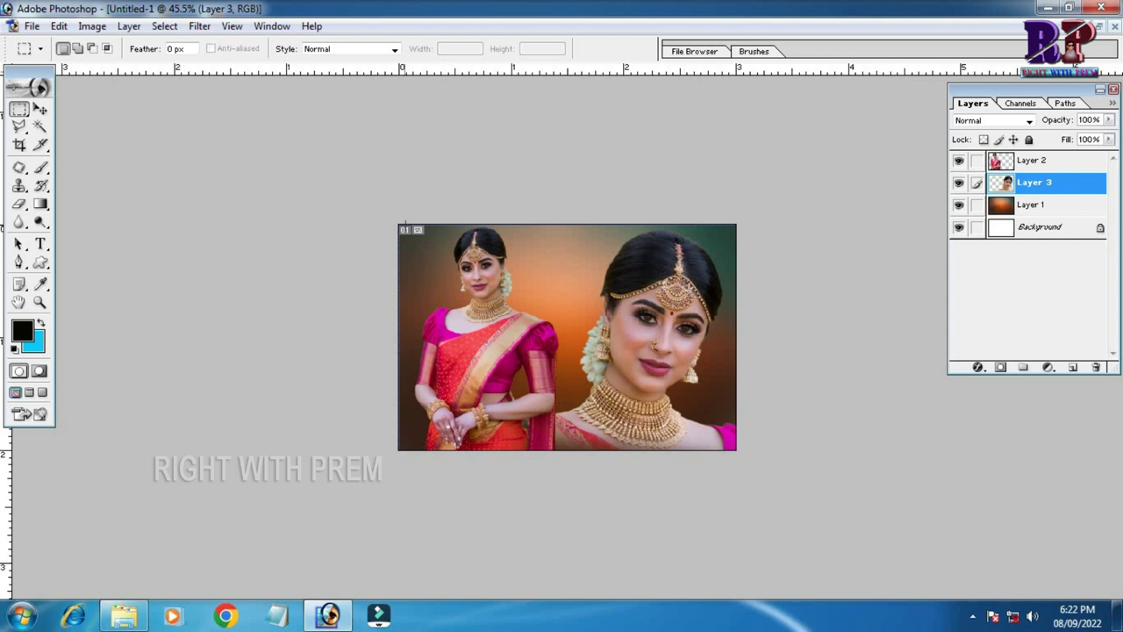
{"action": "left_click_drag", "start_coordinate": [669, 274], "coordinate": [662, 275]}
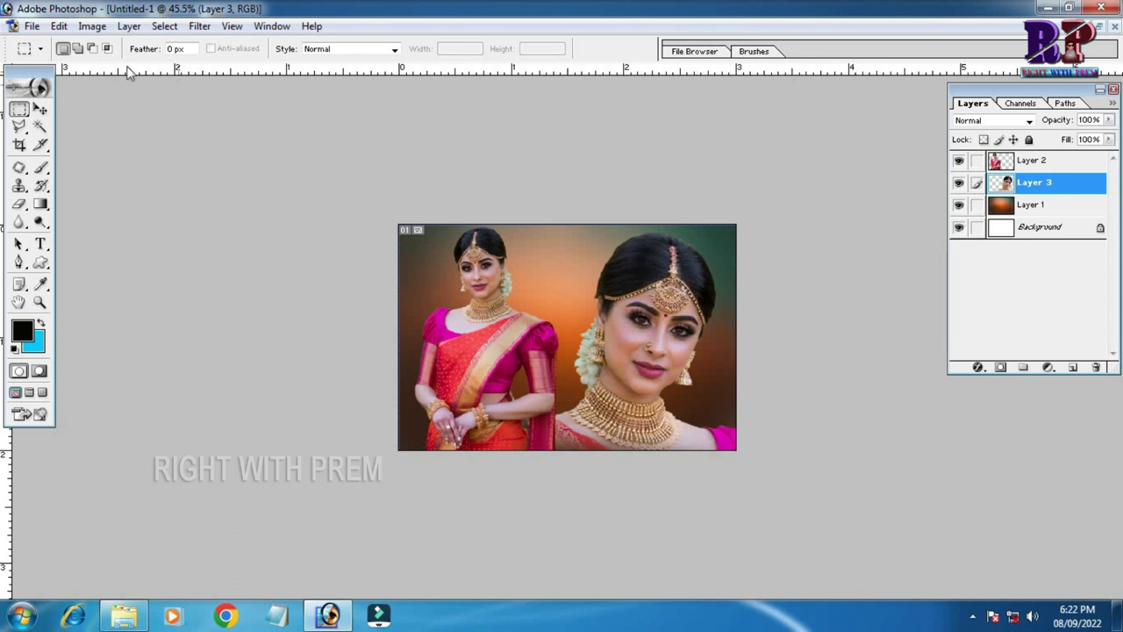
Set Layer 3's blend mode to Overlay in Blending Options, tinting the face with the orange backdrop.
{"action": "left_click", "coordinate": [129, 25]}
{"action": "mouse_move", "coordinate": [164, 124]}
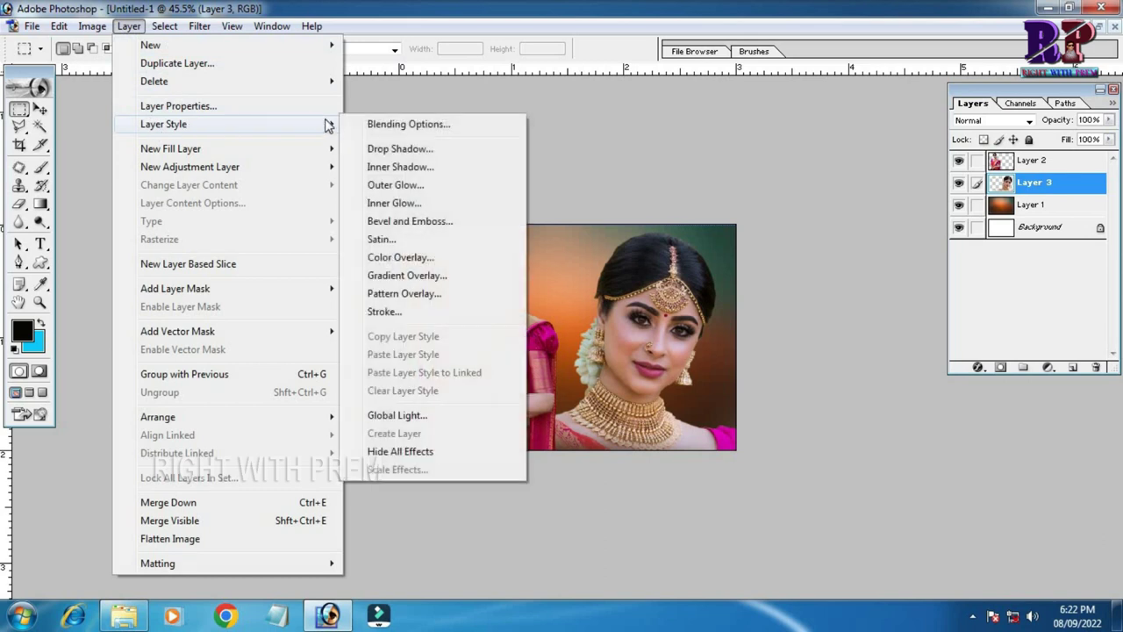
{"action": "left_click", "coordinate": [404, 124]}
{"action": "left_click_drag", "start_coordinate": [590, 155], "coordinate": [364, 99]}
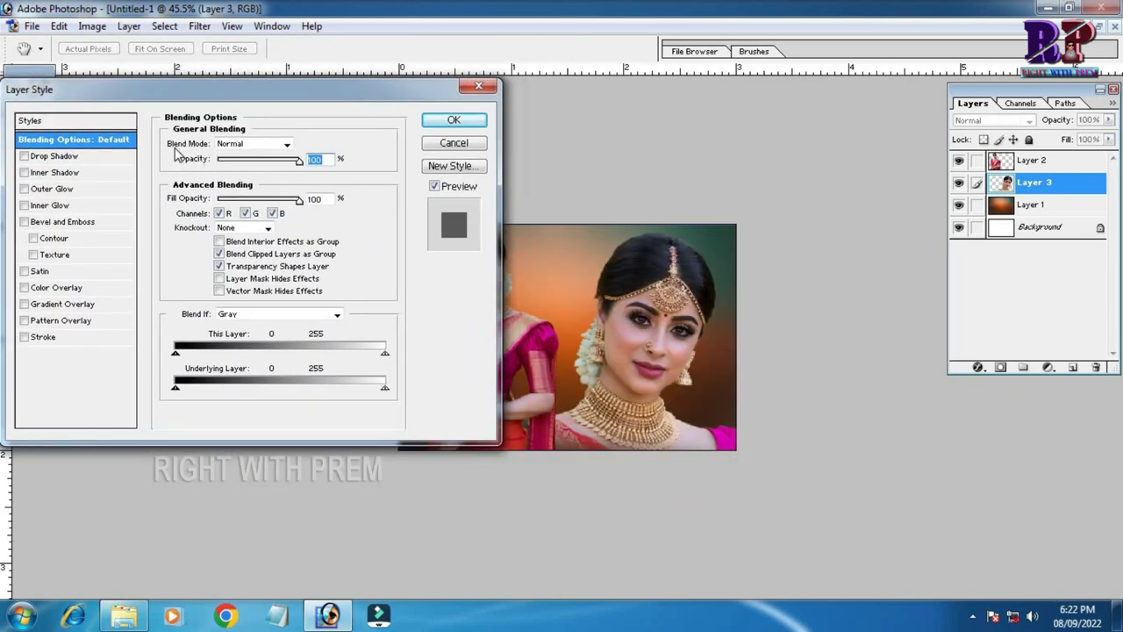
{"action": "left_click", "coordinate": [256, 146]}
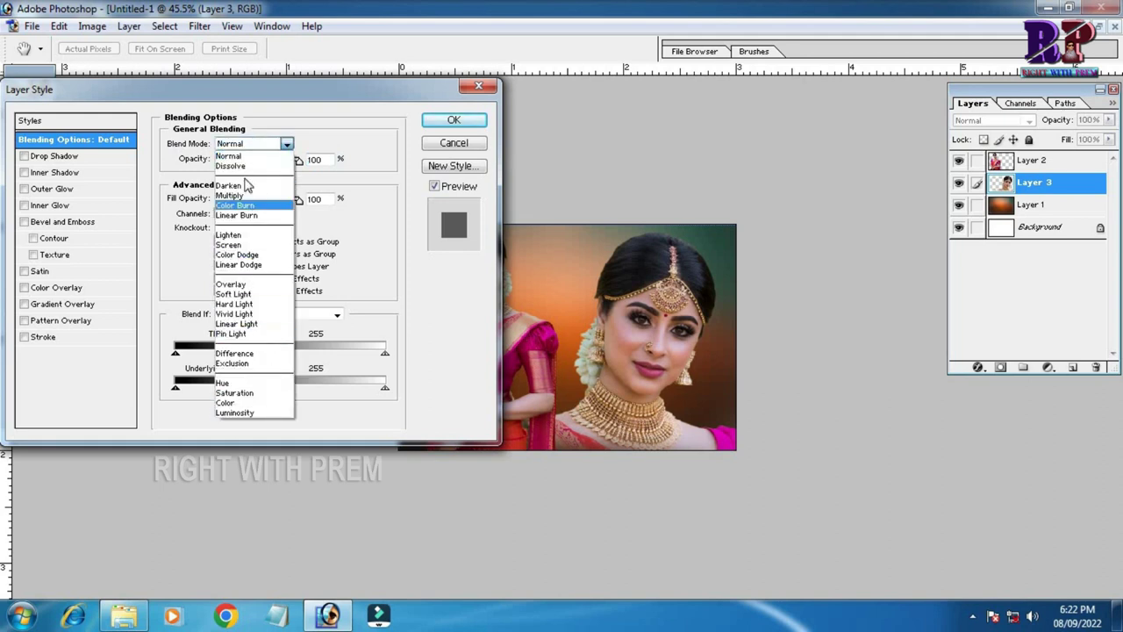
{"action": "left_click", "coordinate": [250, 145]}
{"action": "left_click", "coordinate": [255, 146]}
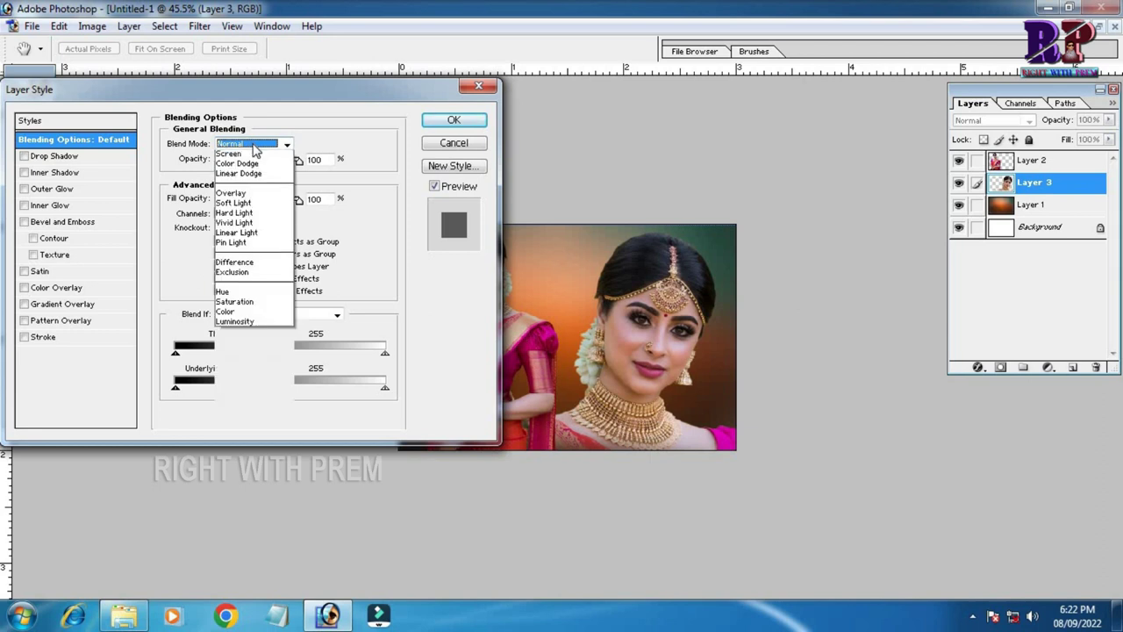
{"action": "key", "text": "Down"}
{"action": "key", "text": "Down"}
{"action": "key", "text": "Down"}
{"action": "key", "text": "Down"}
{"action": "key", "text": "Up"}
{"action": "key", "text": "Down"}
{"action": "key", "text": "Down"}
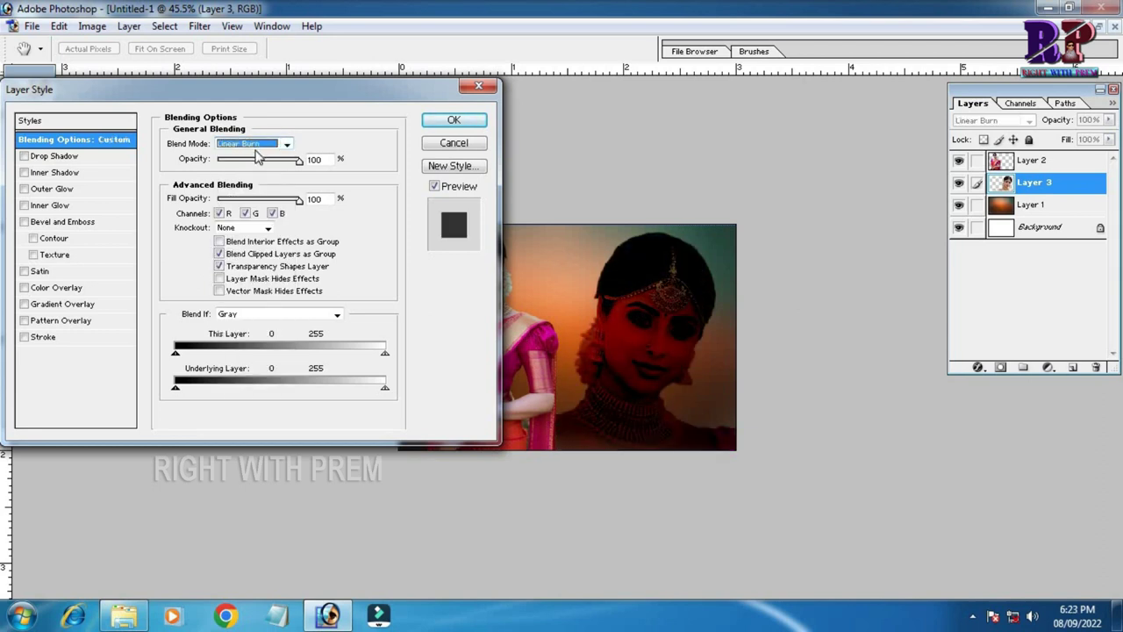
{"action": "key", "text": "Down"}
{"action": "key", "text": "Down"}
{"action": "key", "text": "Down"}
{"action": "key", "text": "Down"}
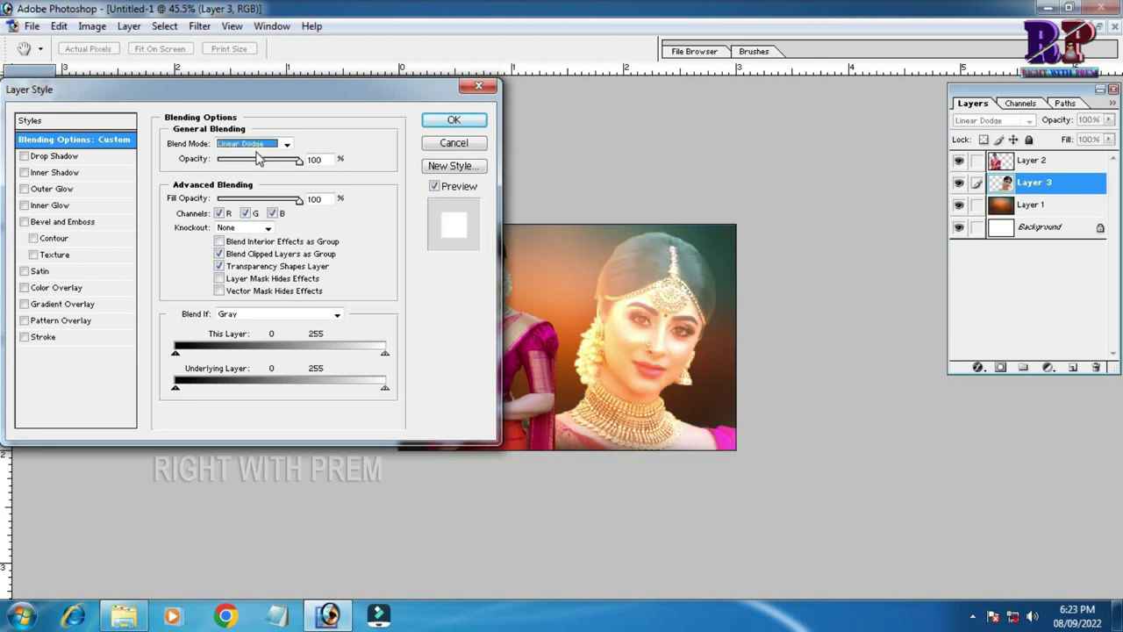
{"action": "key", "text": "Down"}
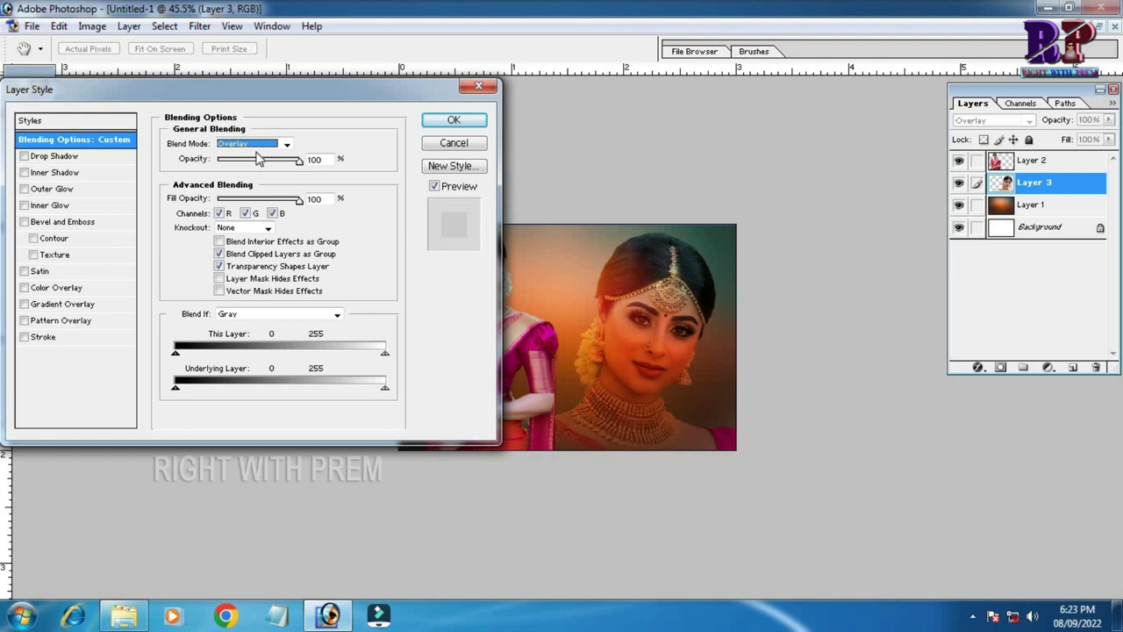
{"action": "left_click", "coordinate": [474, 120]}
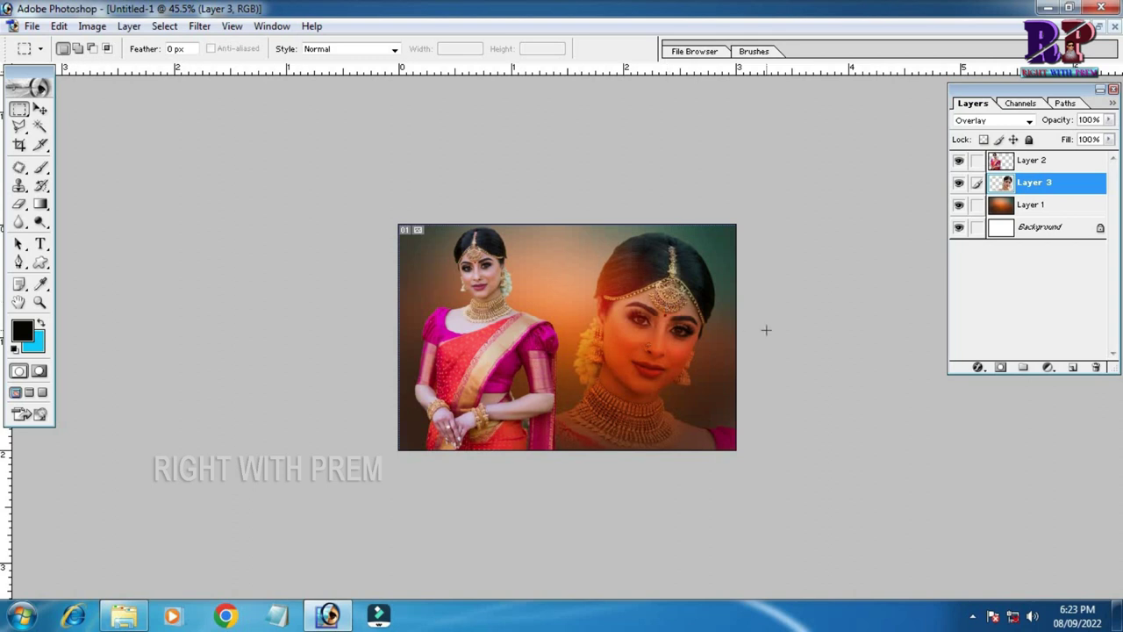
Drag the Khoobsurat title text layer from cloud07.psd into the Untitled-1 composite.
{"action": "scroll", "coordinate": [766, 330], "scroll_direction": "up", "scroll_amount": 2}
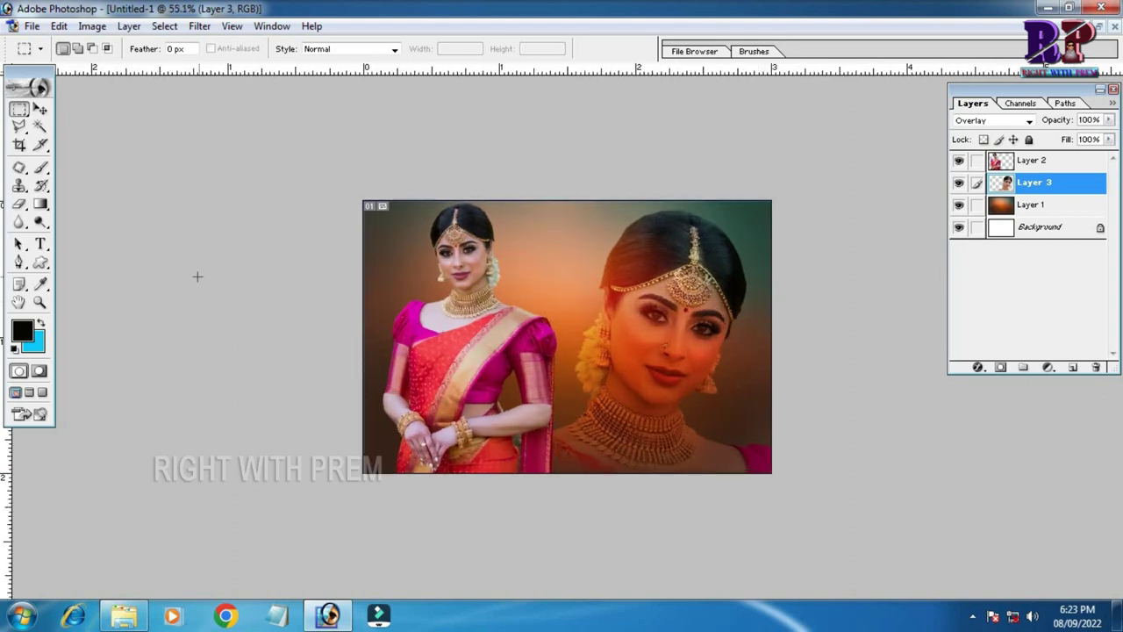
{"action": "left_click", "coordinate": [40, 245]}
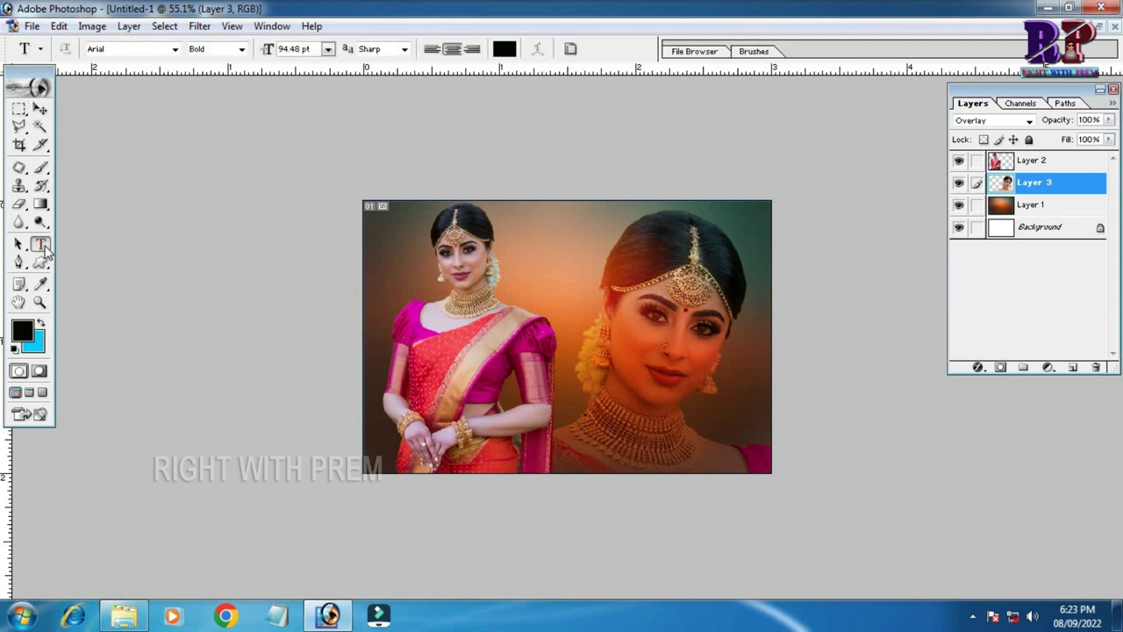
{"action": "left_click", "coordinate": [583, 505]}
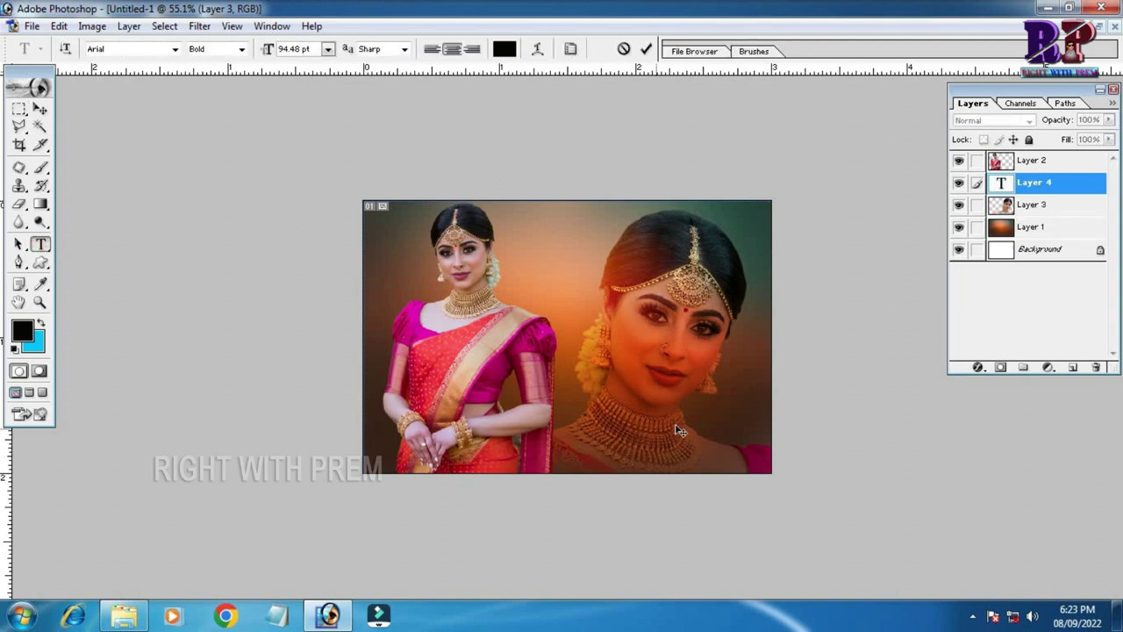
{"action": "left_click", "coordinate": [41, 109]}
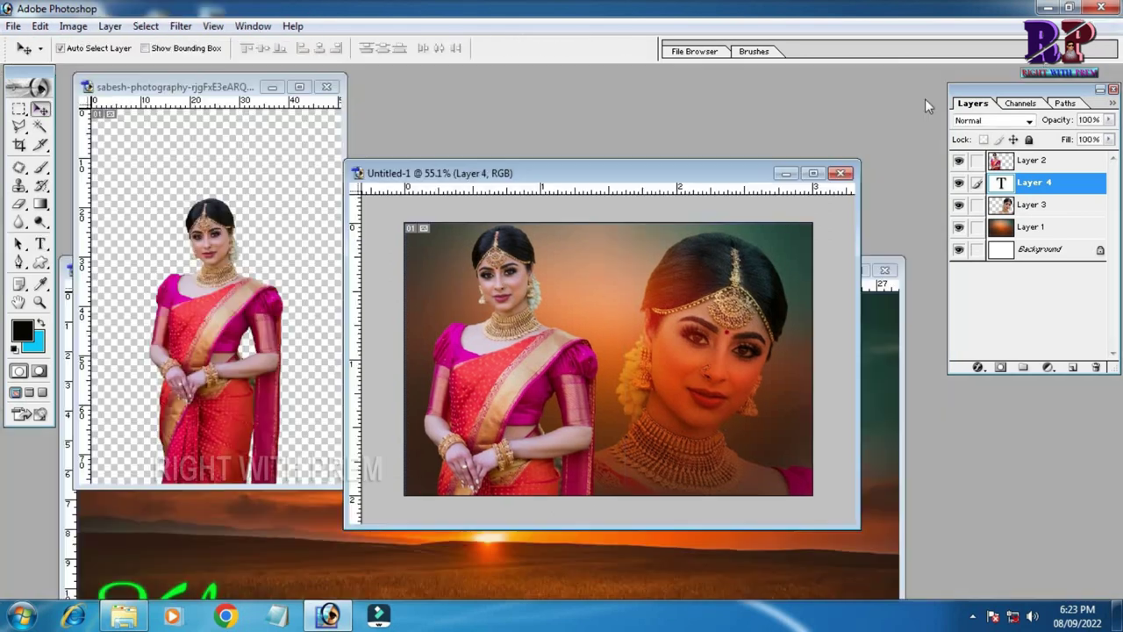
{"action": "left_click", "coordinate": [1100, 26]}
{"action": "left_click", "coordinate": [258, 512]}
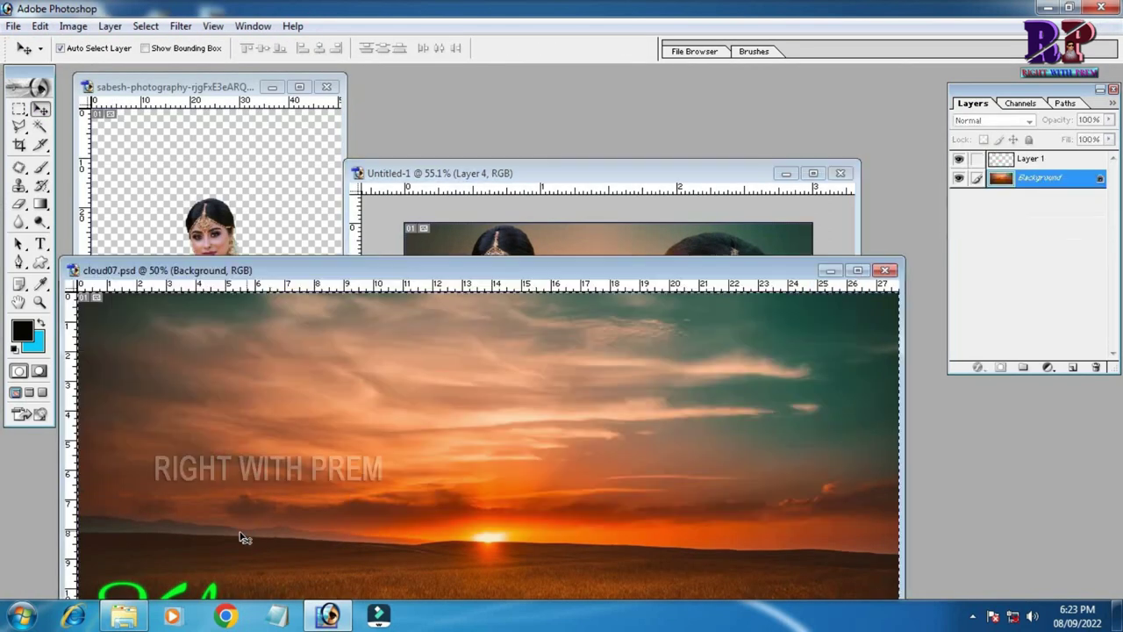
{"action": "left_click_drag", "start_coordinate": [215, 581], "coordinate": [281, 358]}
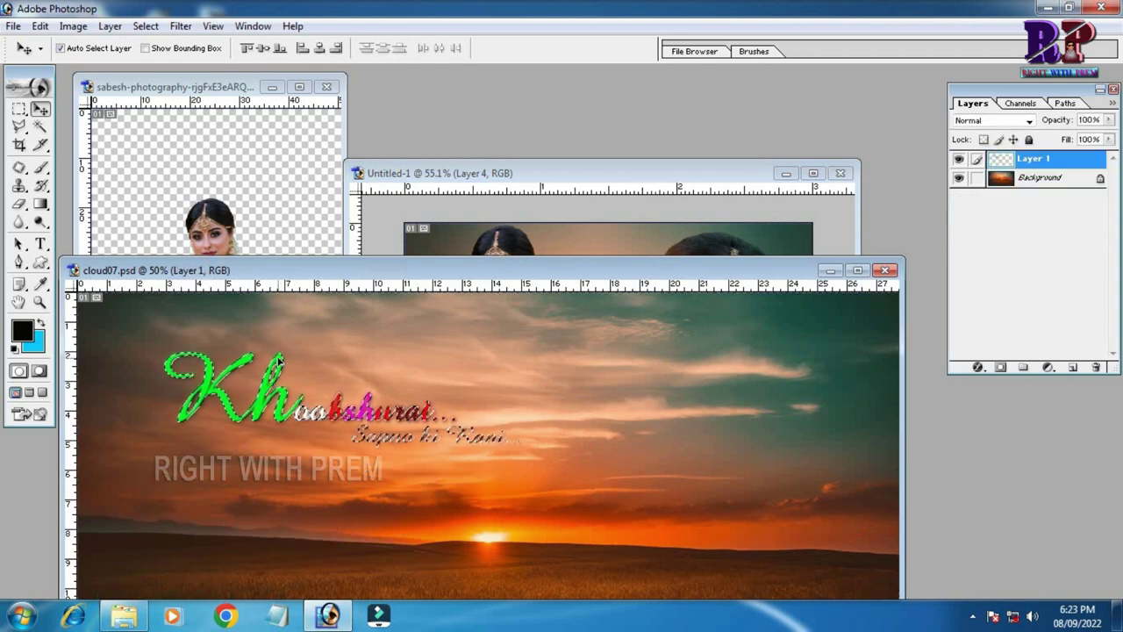
{"action": "key", "text": "m"}
{"action": "left_click", "coordinate": [342, 339]}
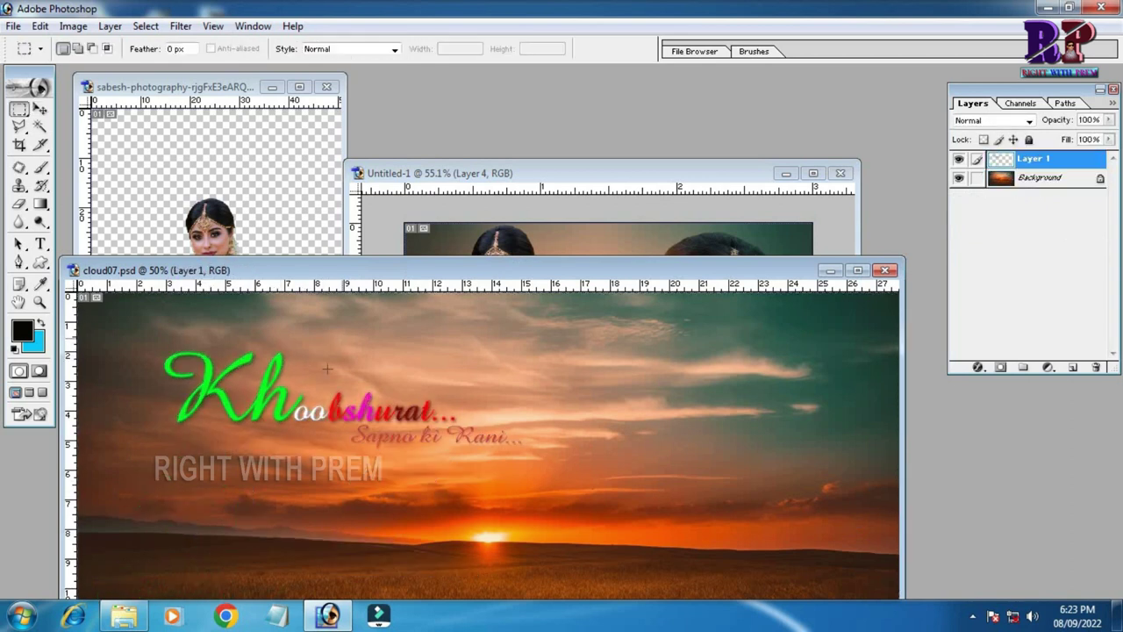
{"action": "left_click_drag", "start_coordinate": [292, 369], "coordinate": [566, 274]}
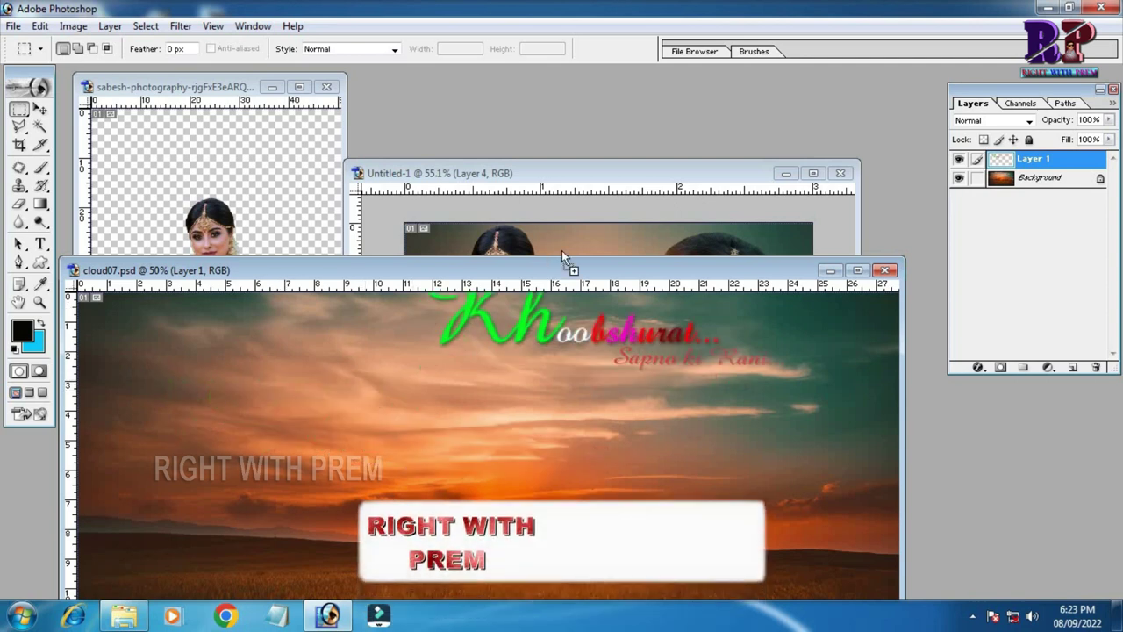
{"action": "left_click_drag", "start_coordinate": [576, 223], "coordinate": [579, 228]}
{"action": "left_click", "coordinate": [820, 93]}
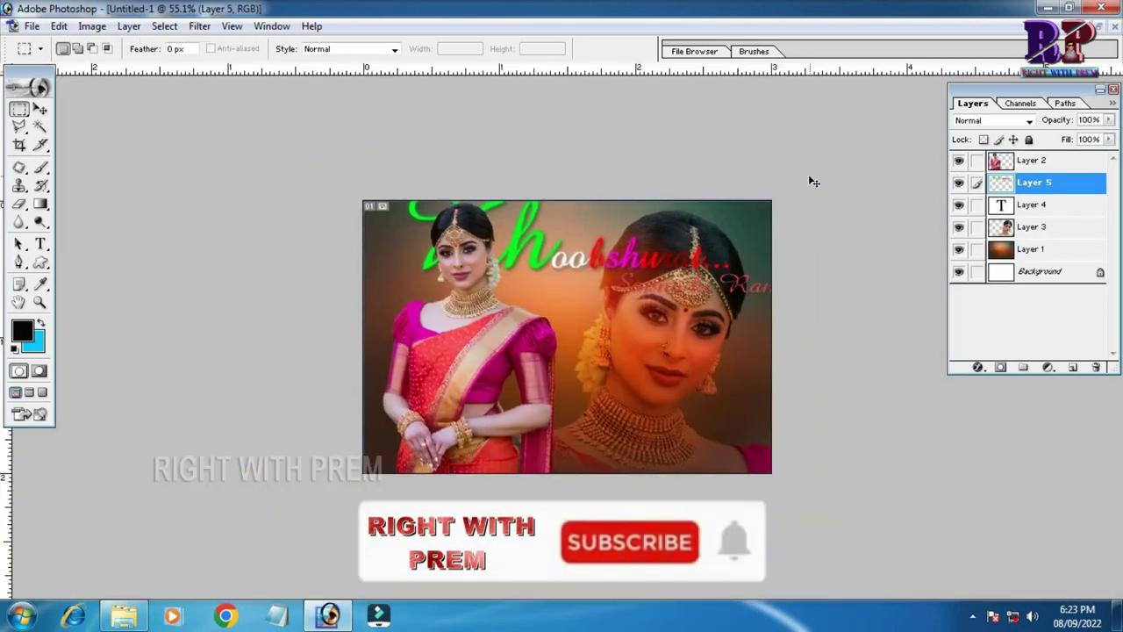
Scale the title text to about 46% at the lower right, then nudge the face portrait up.
{"action": "key", "text": "ctrl+t"}
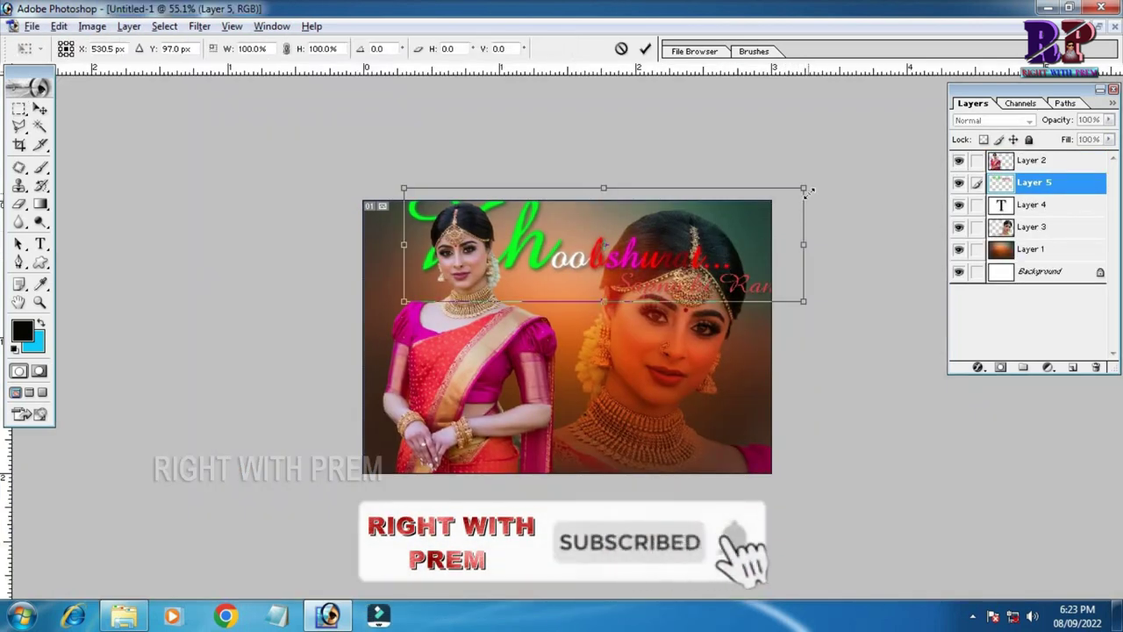
{"action": "left_click_drag", "start_coordinate": [804, 188], "coordinate": [743, 221]}
{"action": "left_click_drag", "start_coordinate": [667, 255], "coordinate": [702, 420]}
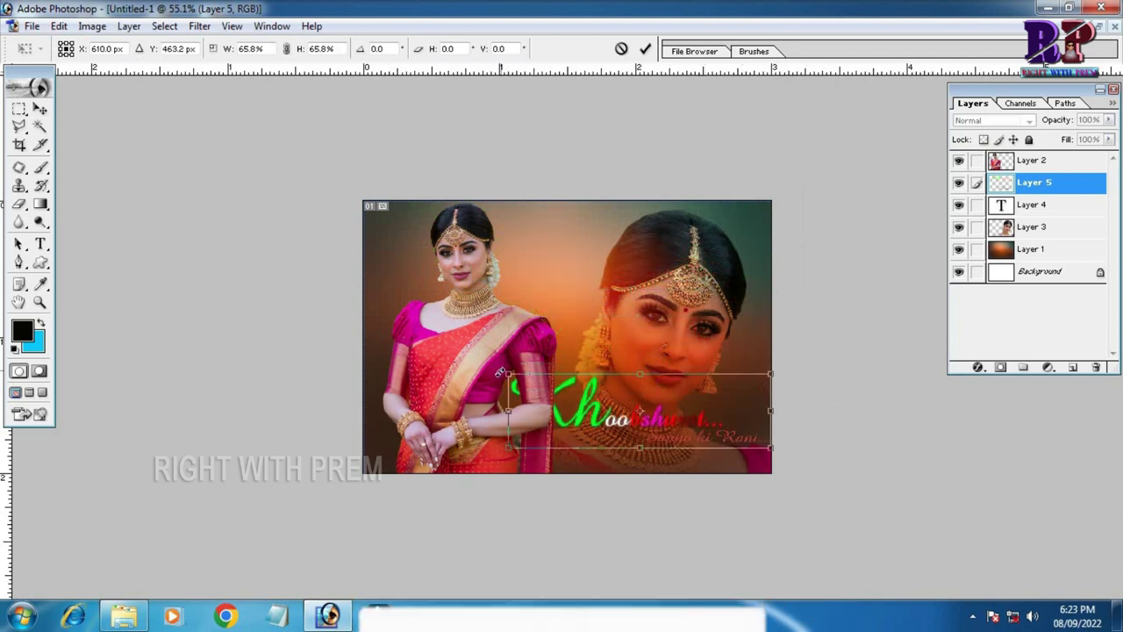
{"action": "left_click_drag", "start_coordinate": [504, 372], "coordinate": [590, 408]}
{"action": "left_click_drag", "start_coordinate": [707, 427], "coordinate": [680, 445]}
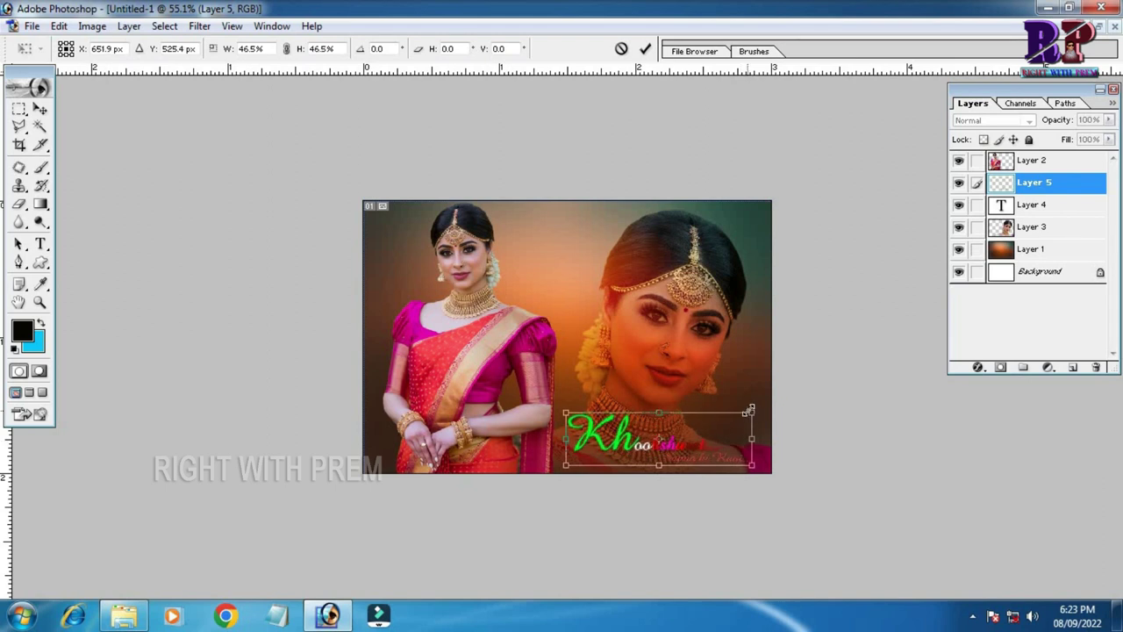
{"action": "key", "text": "Return"}
{"action": "left_click_drag", "start_coordinate": [686, 314], "coordinate": [686, 296]}
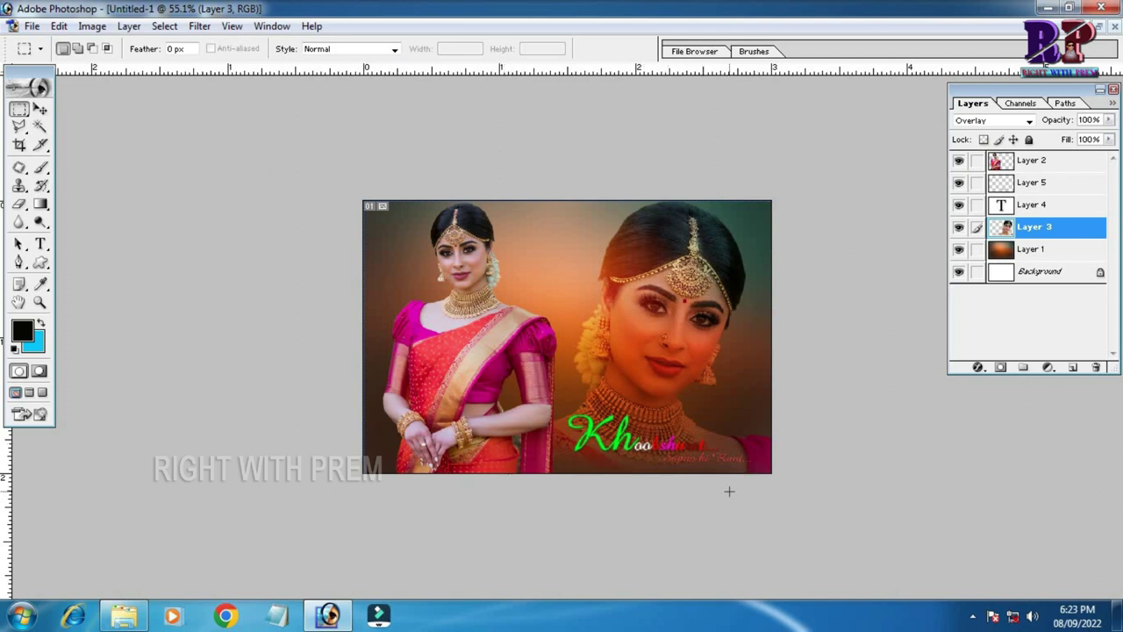
Choose the Eraser with the 27 px soft brush and an enlarged master diameter.
{"action": "left_click", "coordinate": [19, 207]}
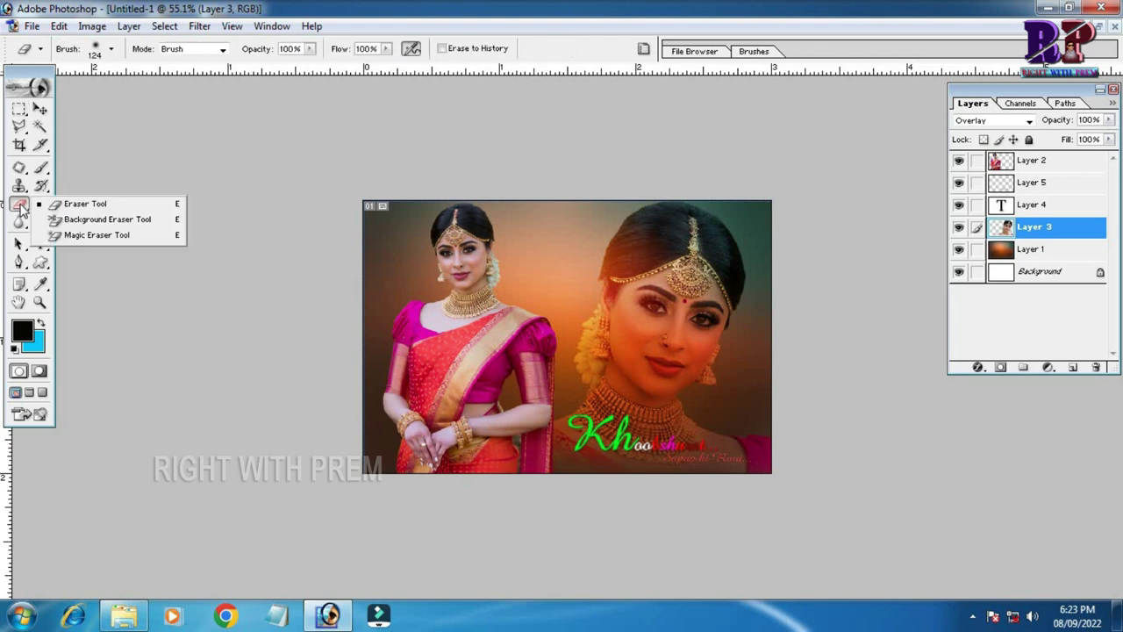
{"action": "left_click", "coordinate": [111, 48]}
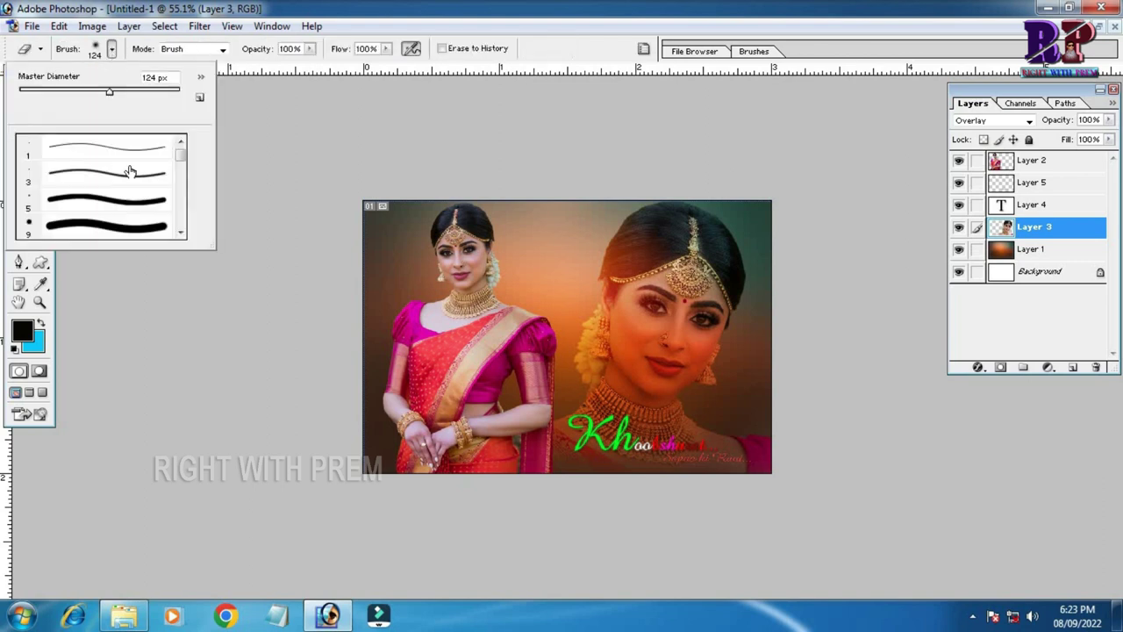
{"action": "left_click", "coordinate": [180, 172]}
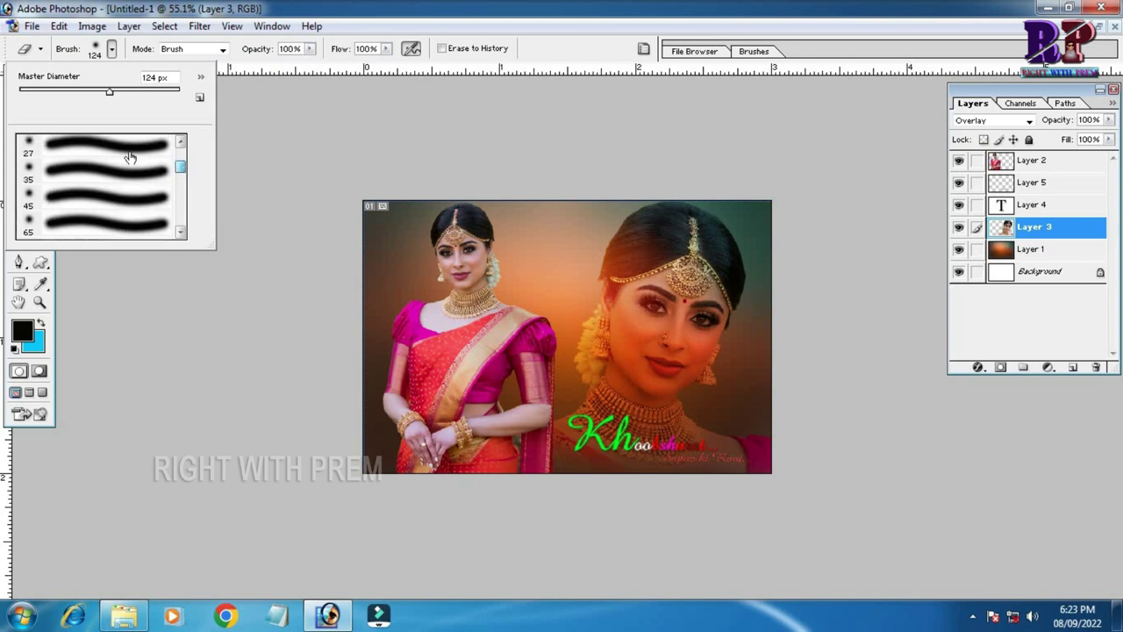
{"action": "left_click", "coordinate": [127, 156]}
{"action": "left_click_drag", "start_coordinate": [40, 94], "coordinate": [153, 97]}
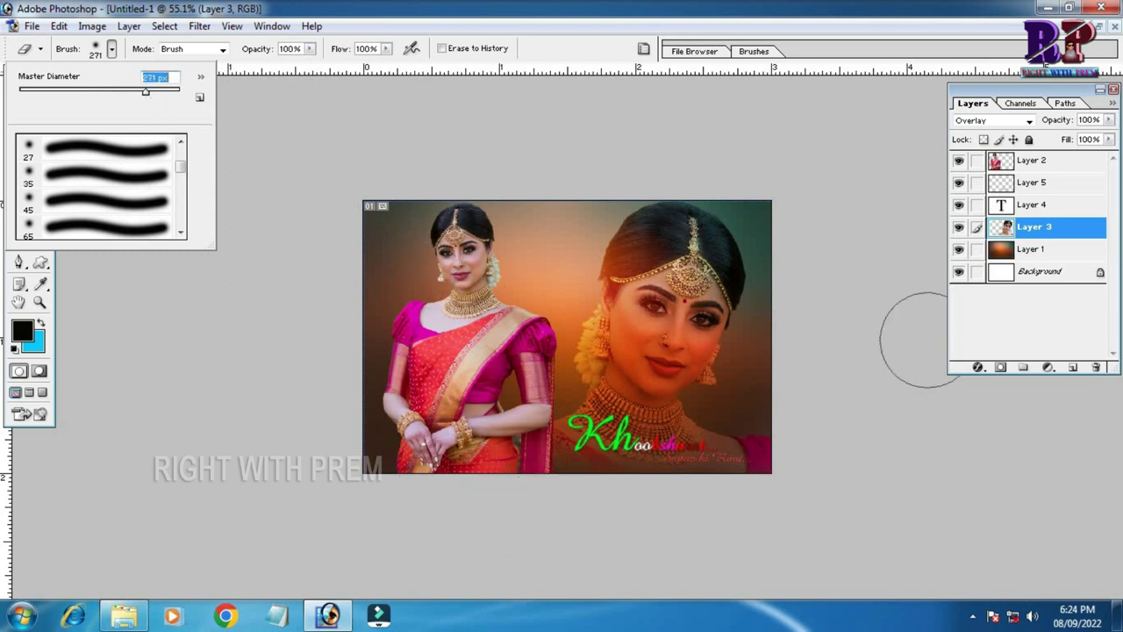
{"action": "left_click", "coordinate": [1046, 228]}
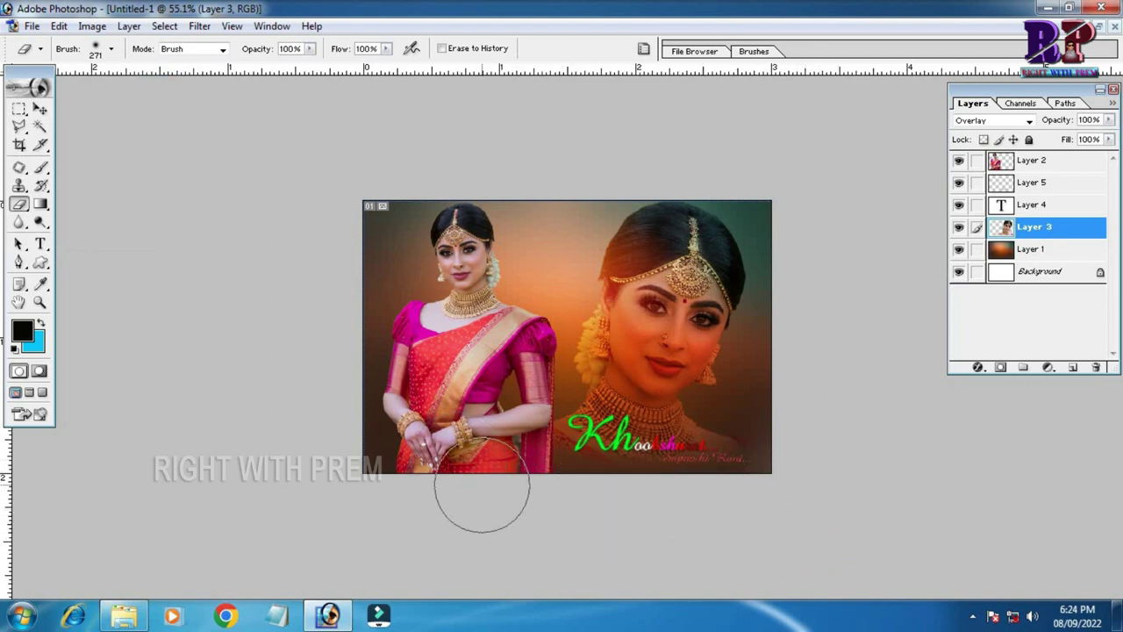
Set the Layer 3 face portrait's opacity to 80%.
{"action": "left_click", "coordinate": [1109, 120]}
{"action": "left_click_drag", "start_coordinate": [1105, 139], "coordinate": [1072, 143]}
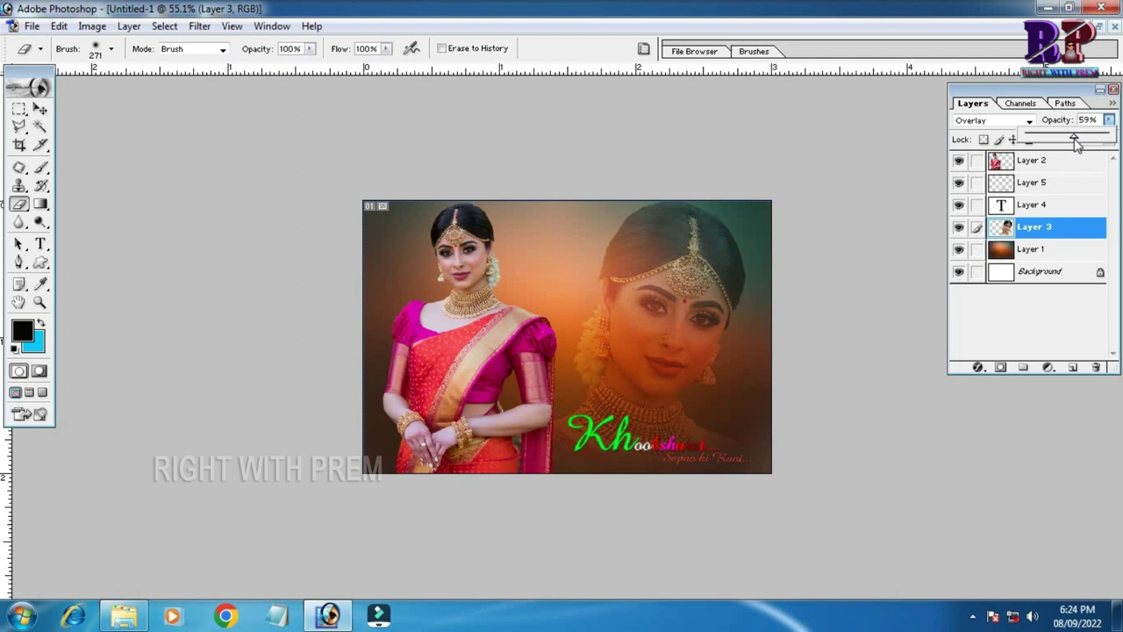
{"action": "left_click_drag", "start_coordinate": [1076, 144], "coordinate": [1092, 139]}
{"action": "left_click", "coordinate": [1061, 119]}
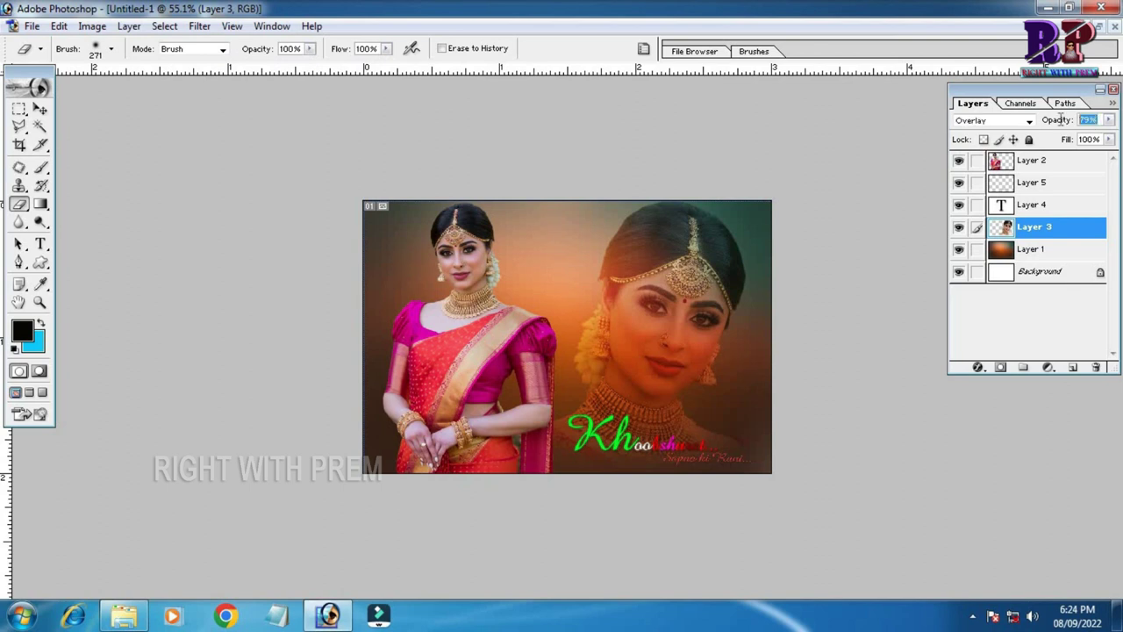
{"action": "left_click_drag", "start_coordinate": [1061, 123], "coordinate": [1064, 123]}
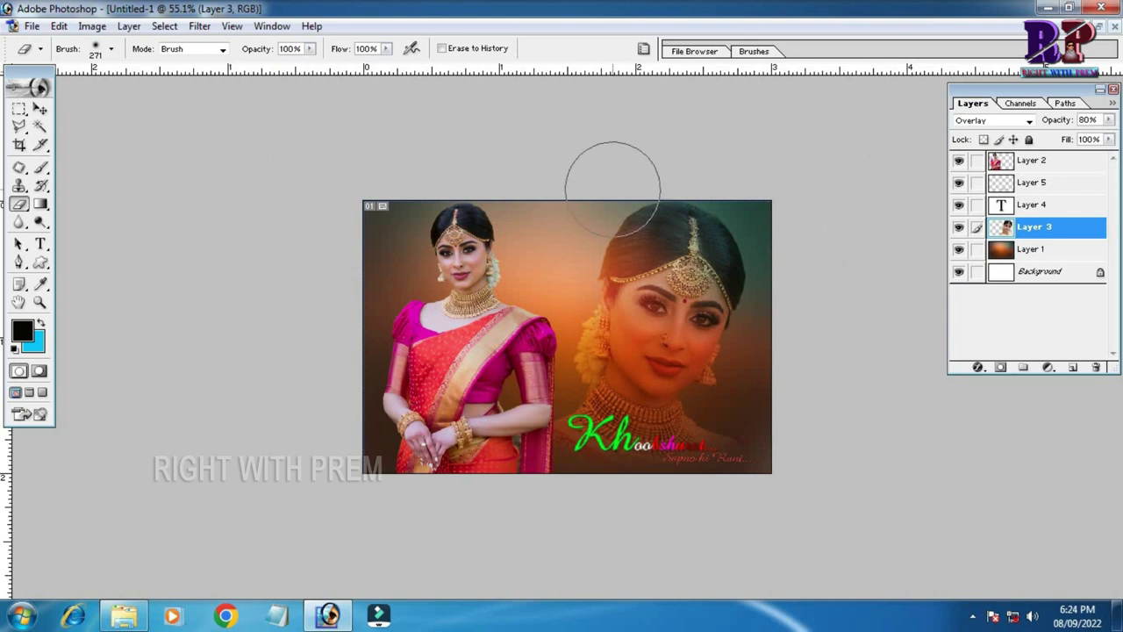
{"action": "left_click", "coordinate": [39, 109]}
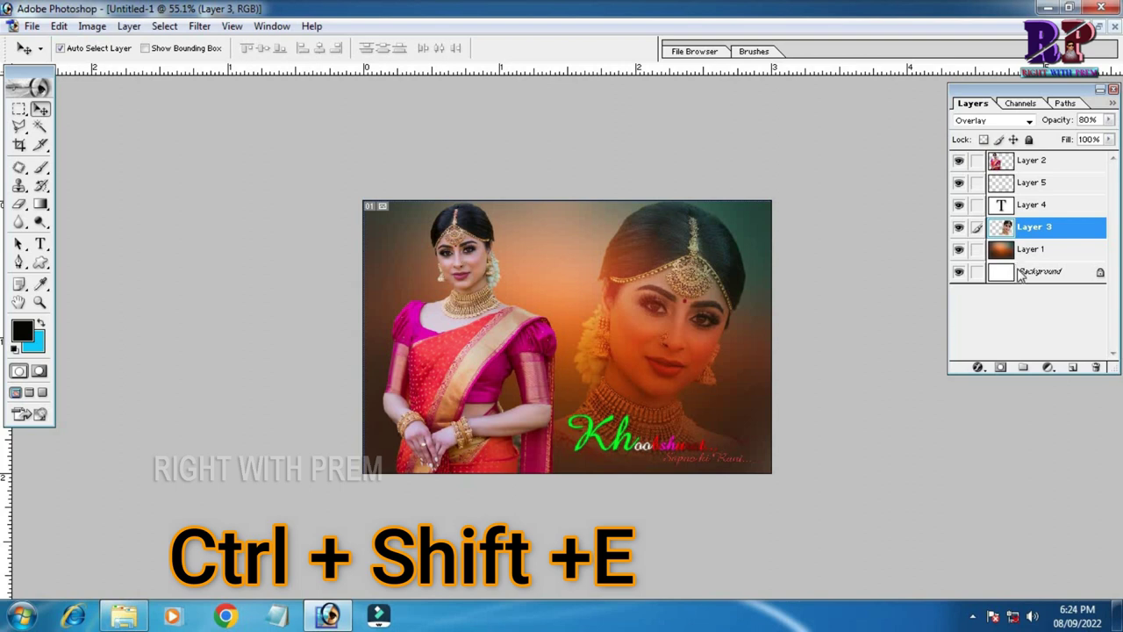
Merge all visible layers and convert the resulting Background into an unlocked Layer 0.
{"action": "key", "text": "ctrl+shift+e"}
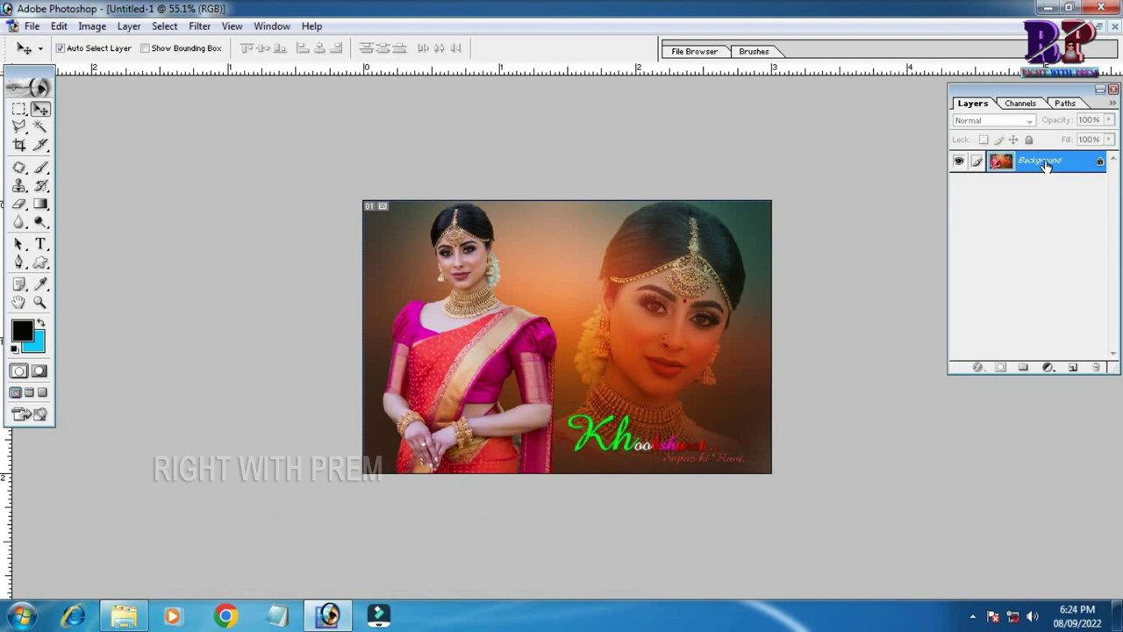
{"action": "double_click", "coordinate": [1046, 165]}
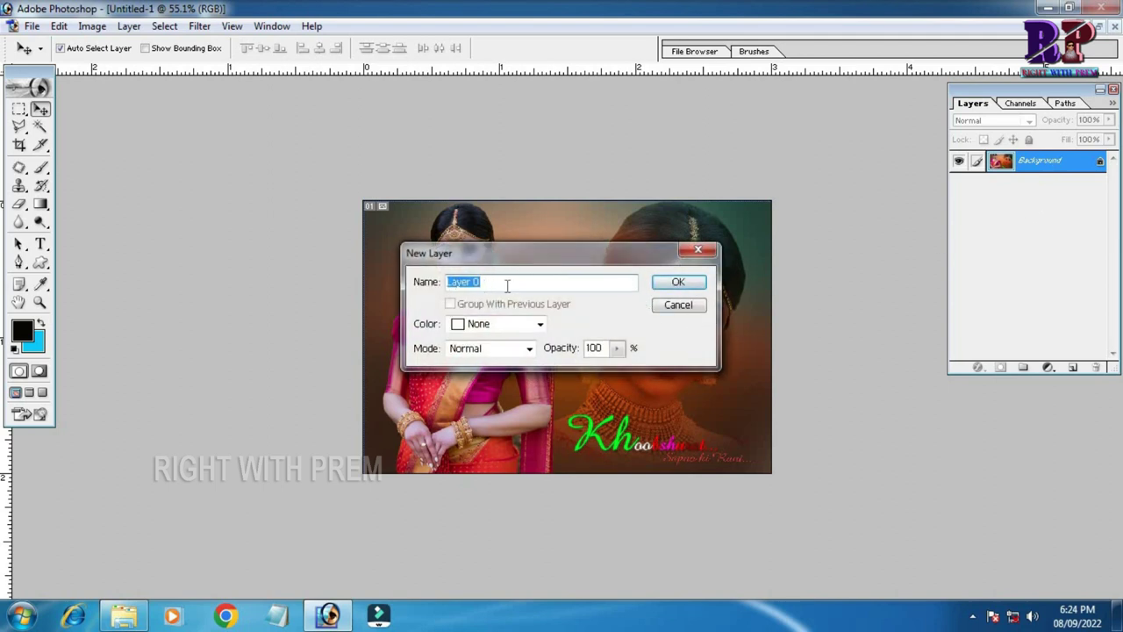
{"action": "left_click", "coordinate": [683, 285]}
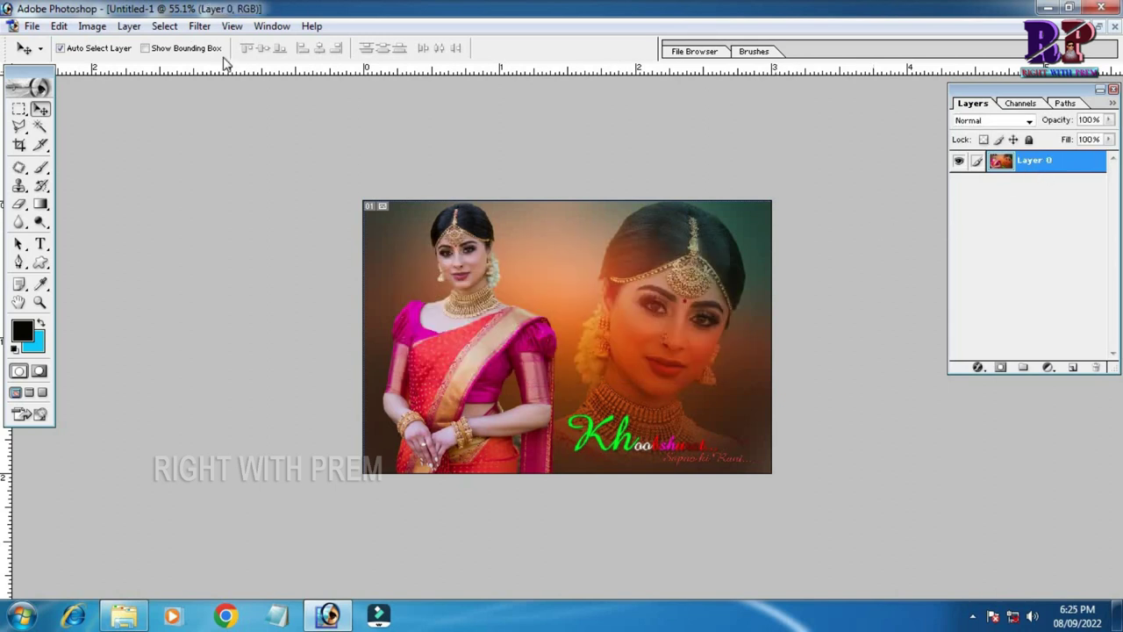
Add a white 2 px Stroke positioned Inside to Layer 0.
{"action": "left_click", "coordinate": [129, 26]}
{"action": "mouse_move", "coordinate": [164, 124]}
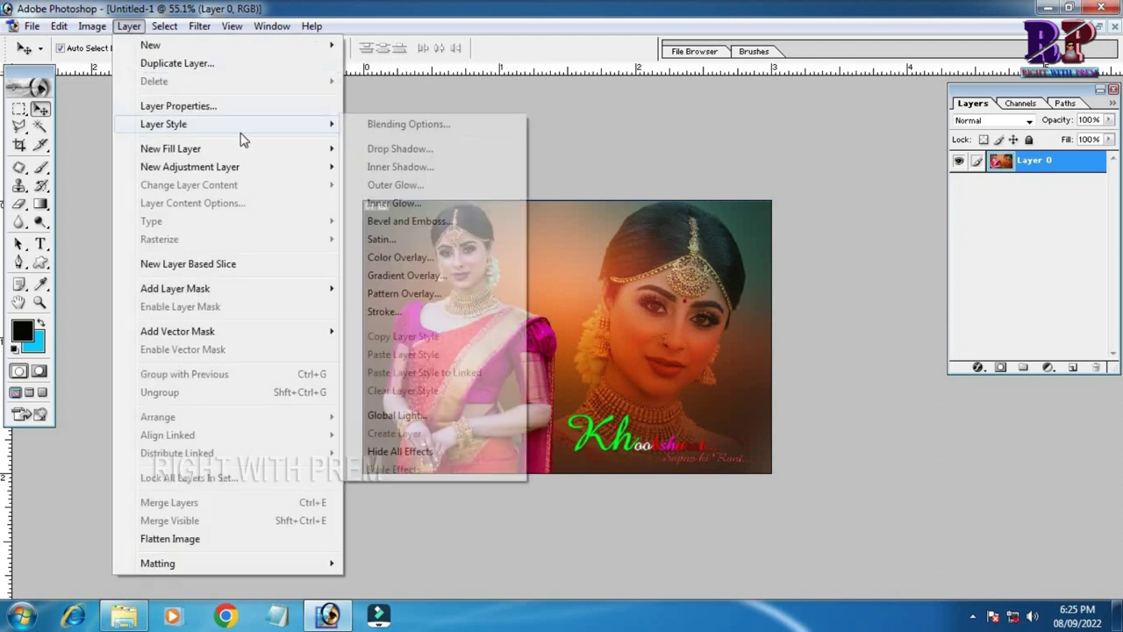
{"action": "left_click", "coordinate": [392, 315]}
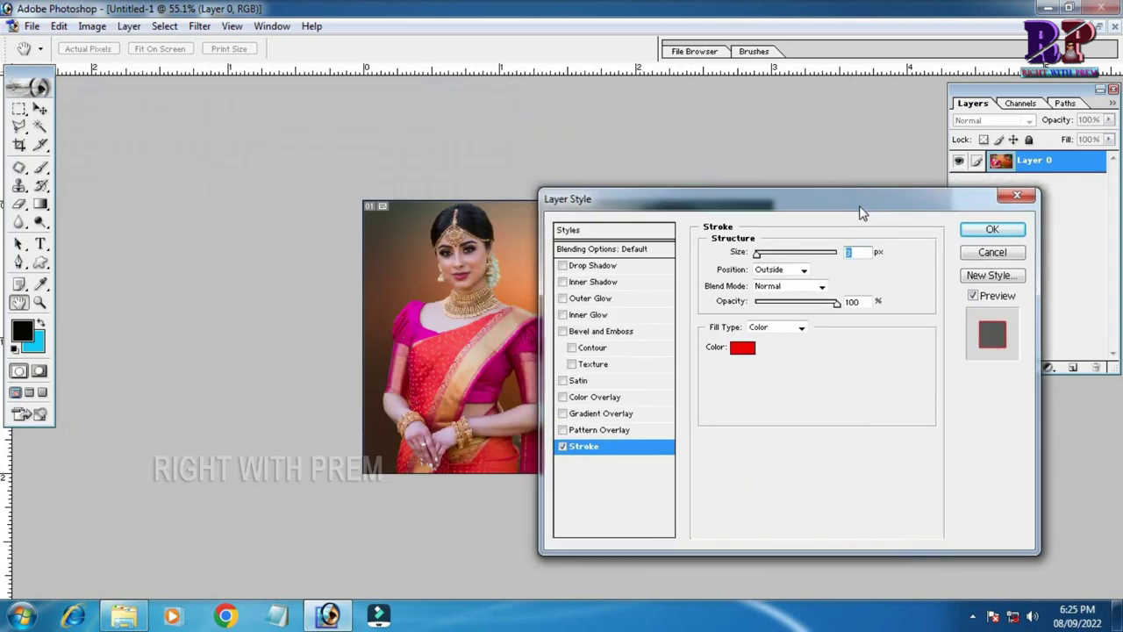
{"action": "left_click_drag", "start_coordinate": [860, 208], "coordinate": [918, 208]}
{"action": "left_click", "coordinate": [811, 348]}
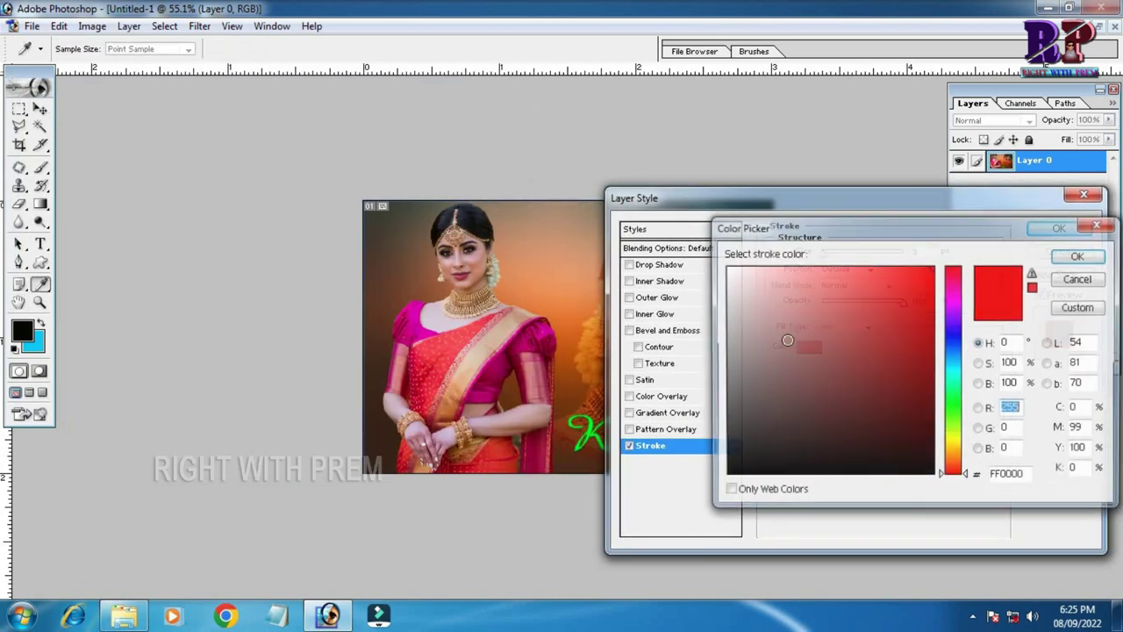
{"action": "left_click", "coordinate": [725, 267]}
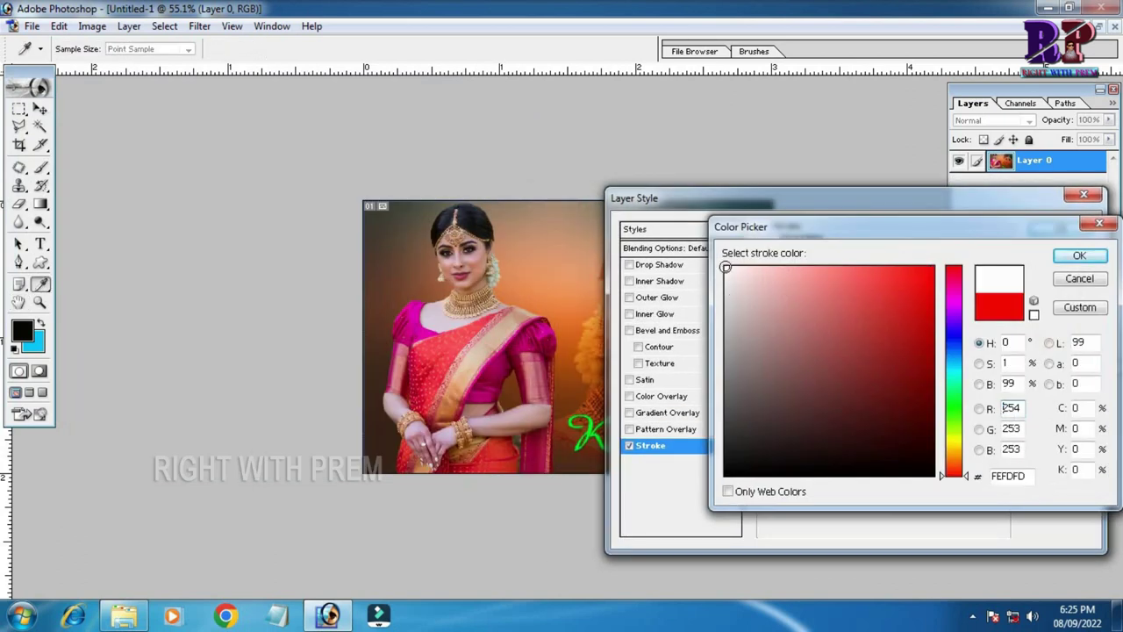
{"action": "left_click", "coordinate": [1078, 256]}
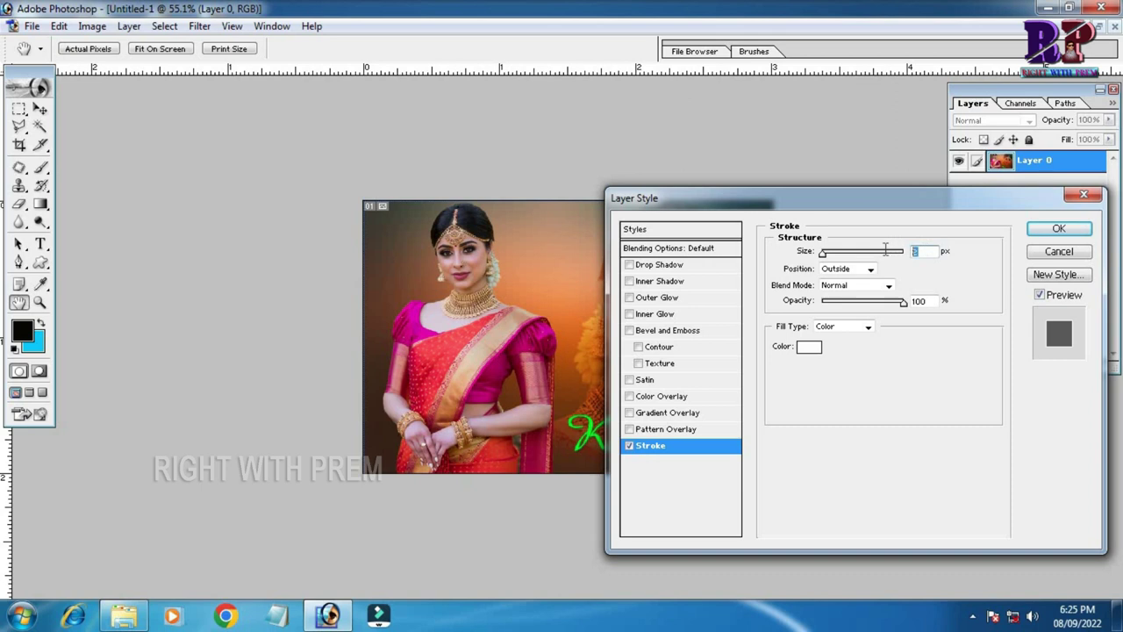
{"action": "type", "text": "2"}
{"action": "left_click", "coordinate": [848, 269]}
{"action": "left_click", "coordinate": [838, 286]}
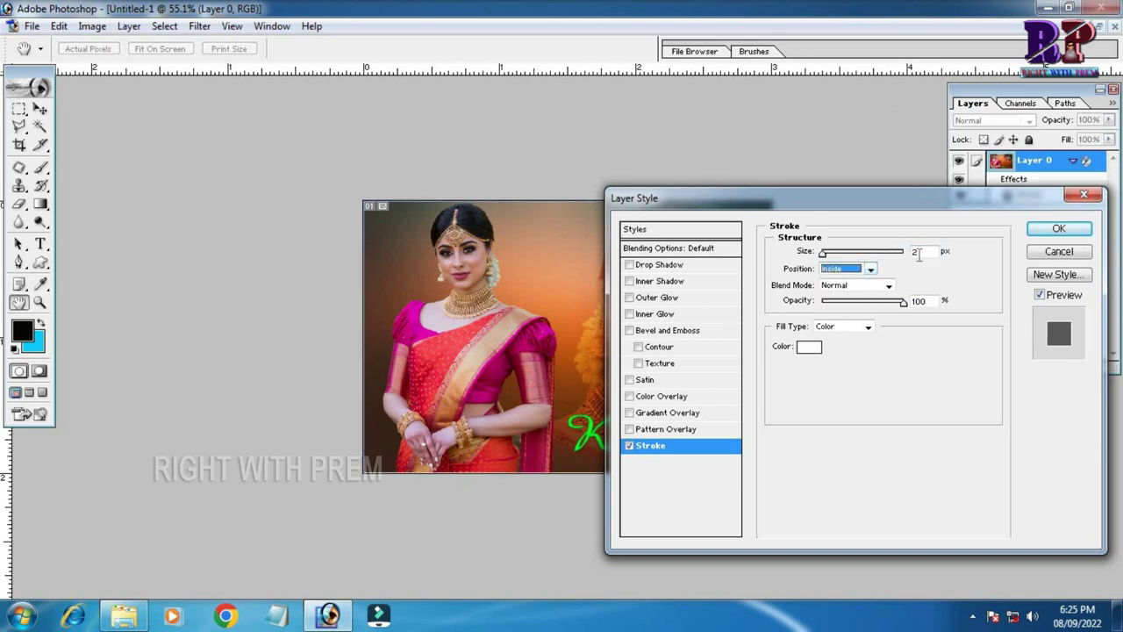
{"action": "left_click", "coordinate": [1059, 230]}
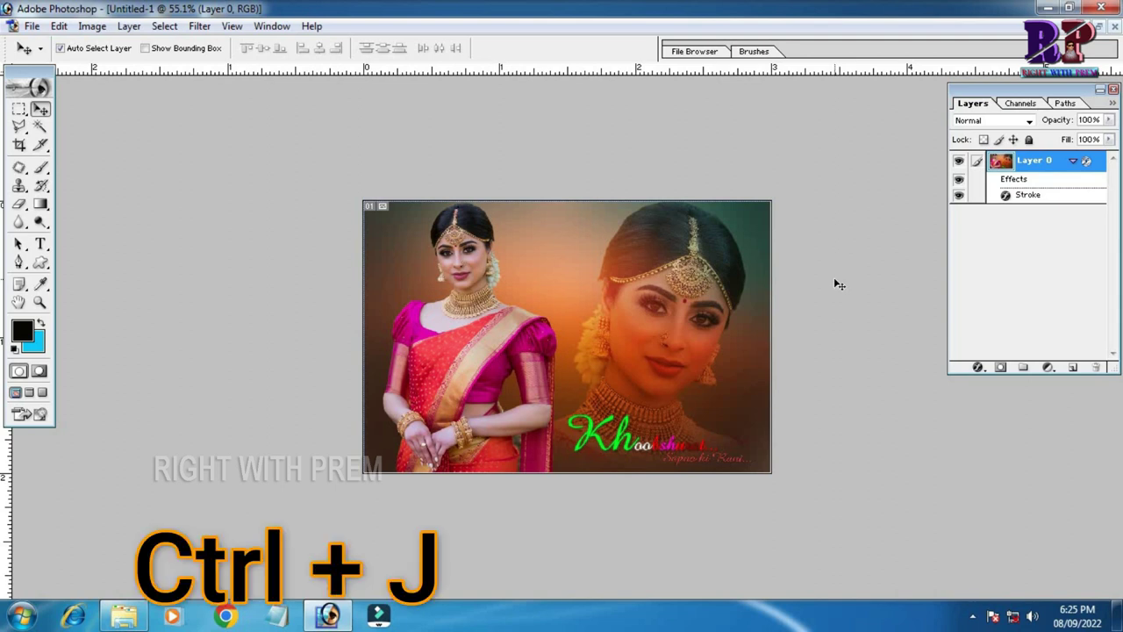
{"action": "key", "text": "ctrl+j"}
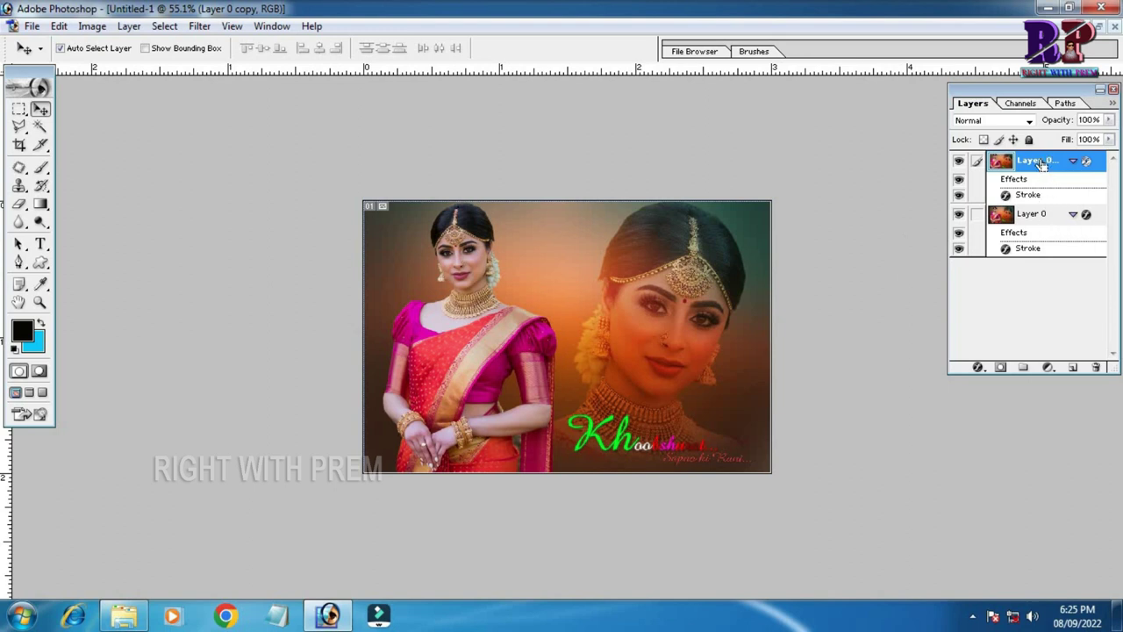
{"action": "key", "text": "ctrl+t"}
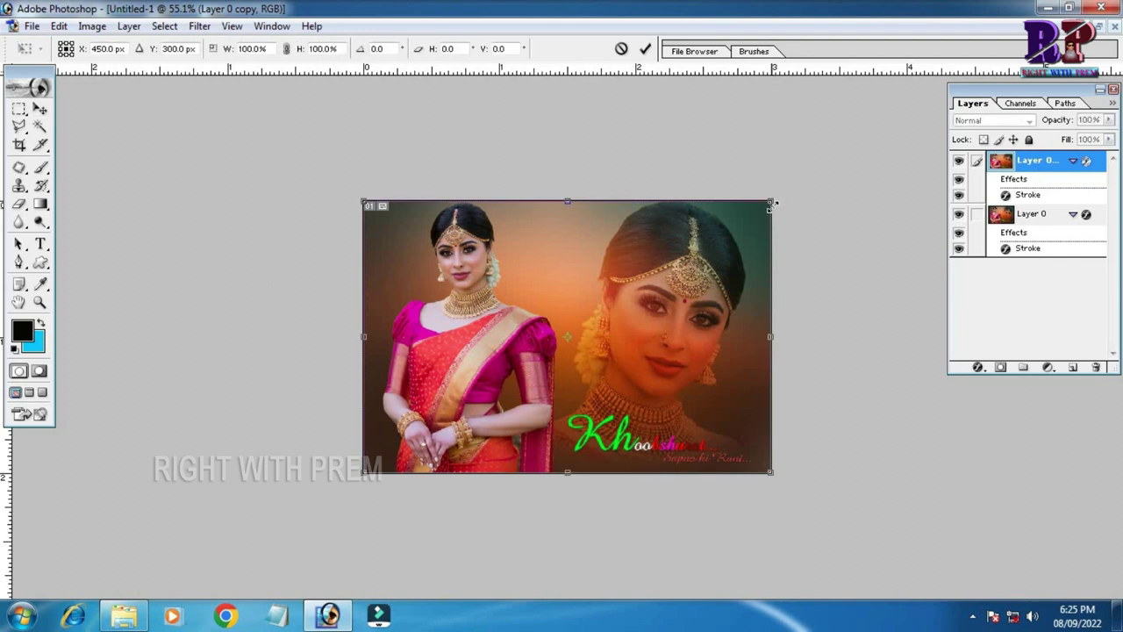
{"action": "left_click_drag", "start_coordinate": [772, 203], "coordinate": [755, 214]}
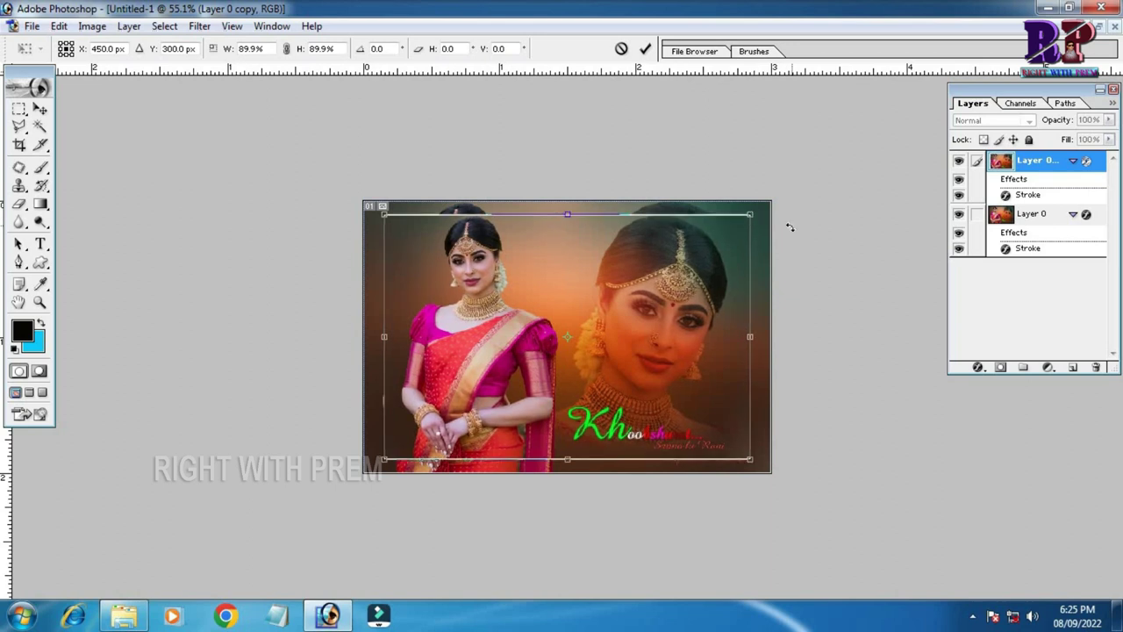
{"action": "key", "text": "Return"}
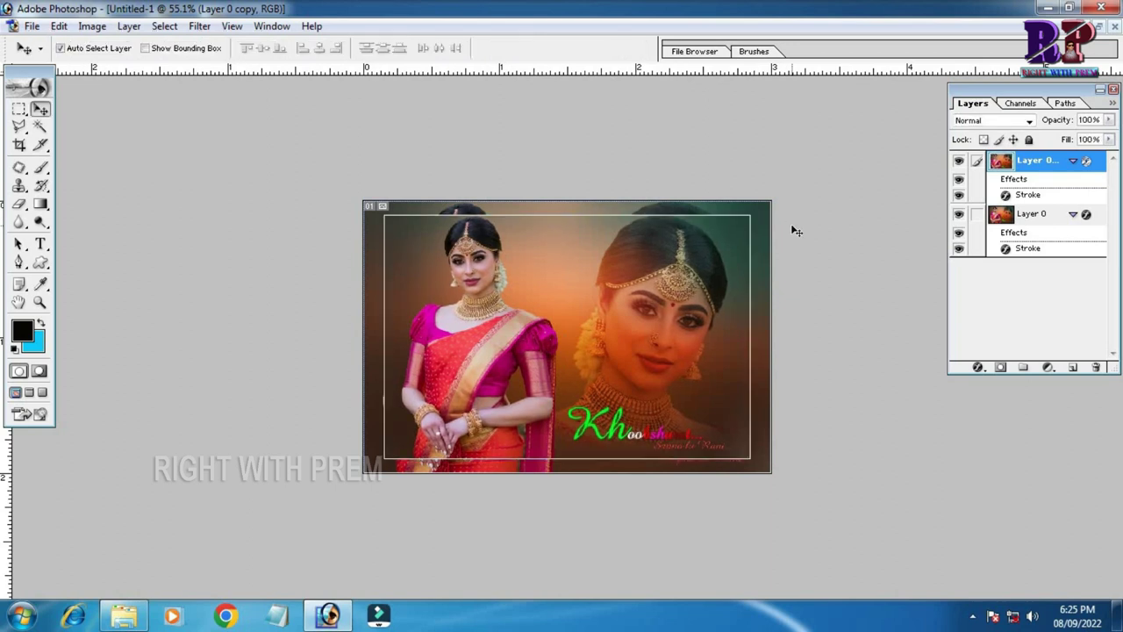
{"action": "key", "text": "ctrl+plus"}
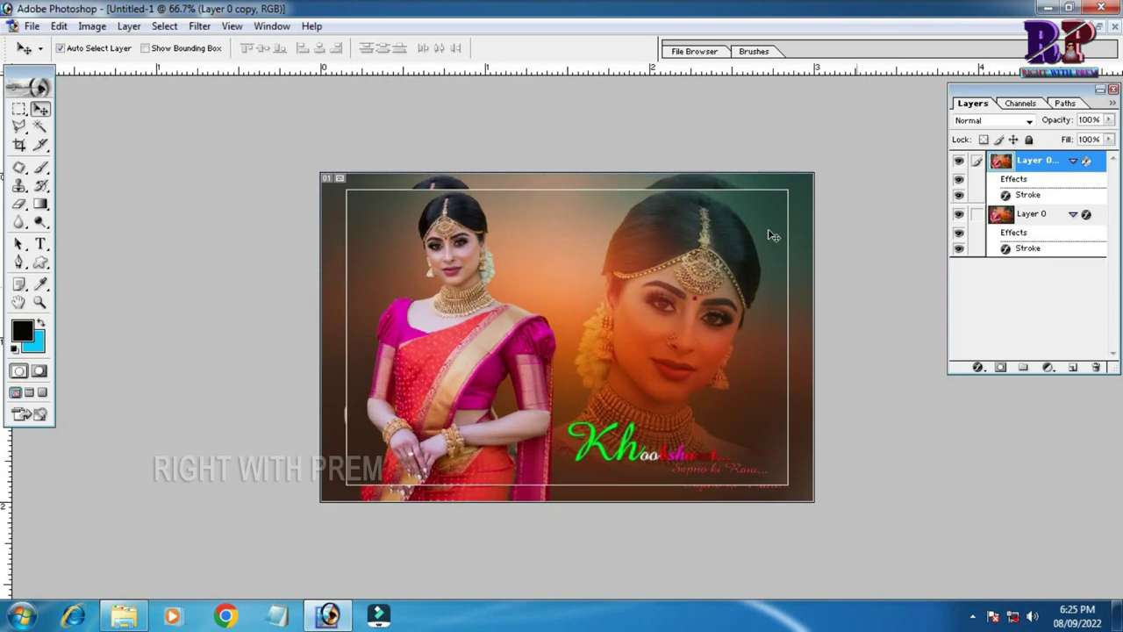
Apply a 50 px Gaussian Blur to Layer 0, then merge the two stroked layers.
{"action": "left_click", "coordinate": [1032, 214]}
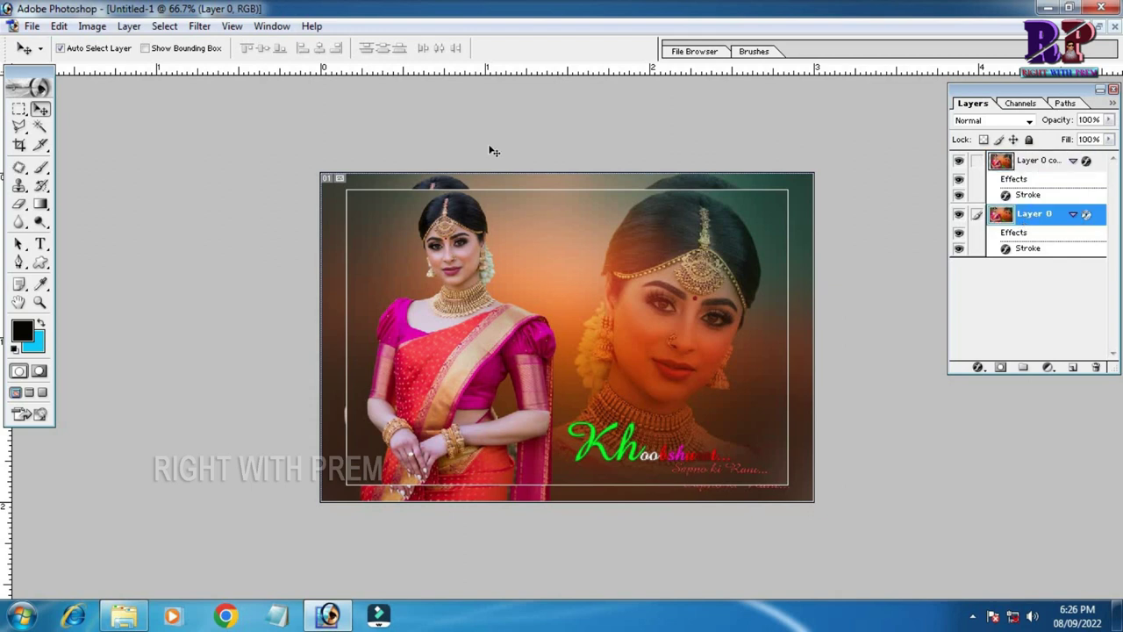
{"action": "left_click", "coordinate": [200, 27]}
{"action": "mouse_move", "coordinate": [221, 185]}
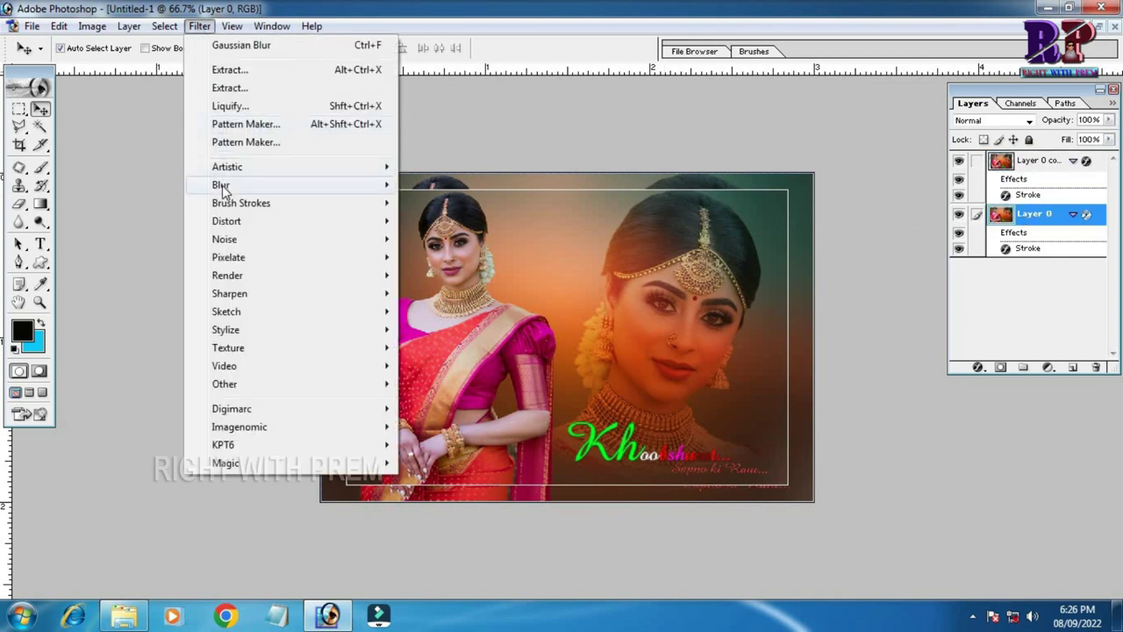
{"action": "left_click", "coordinate": [455, 221]}
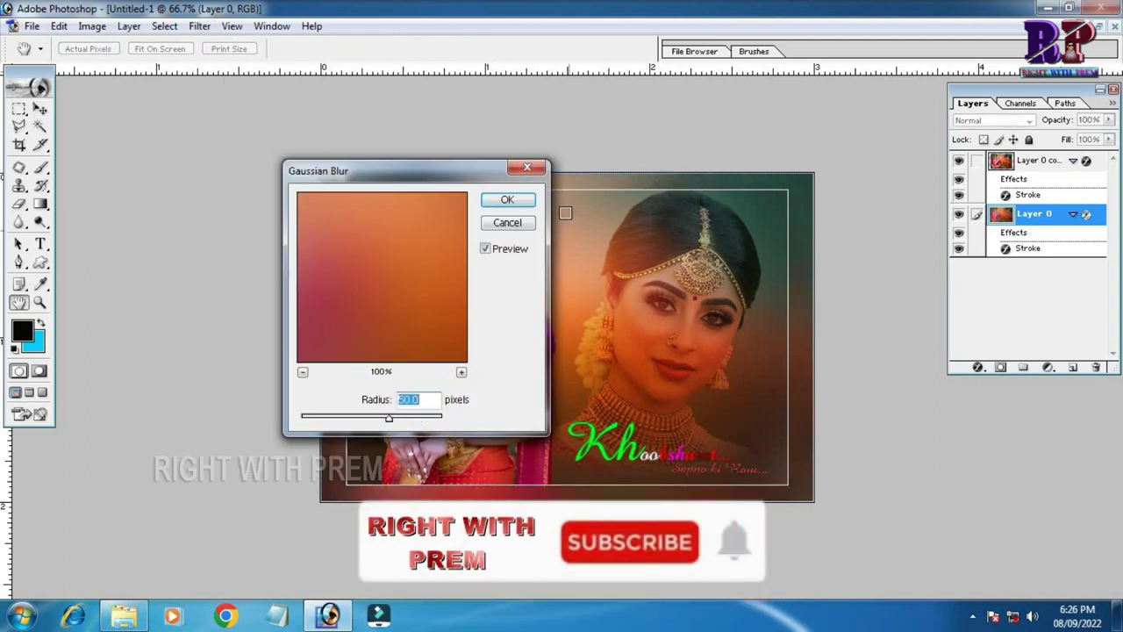
{"action": "left_click", "coordinate": [520, 201]}
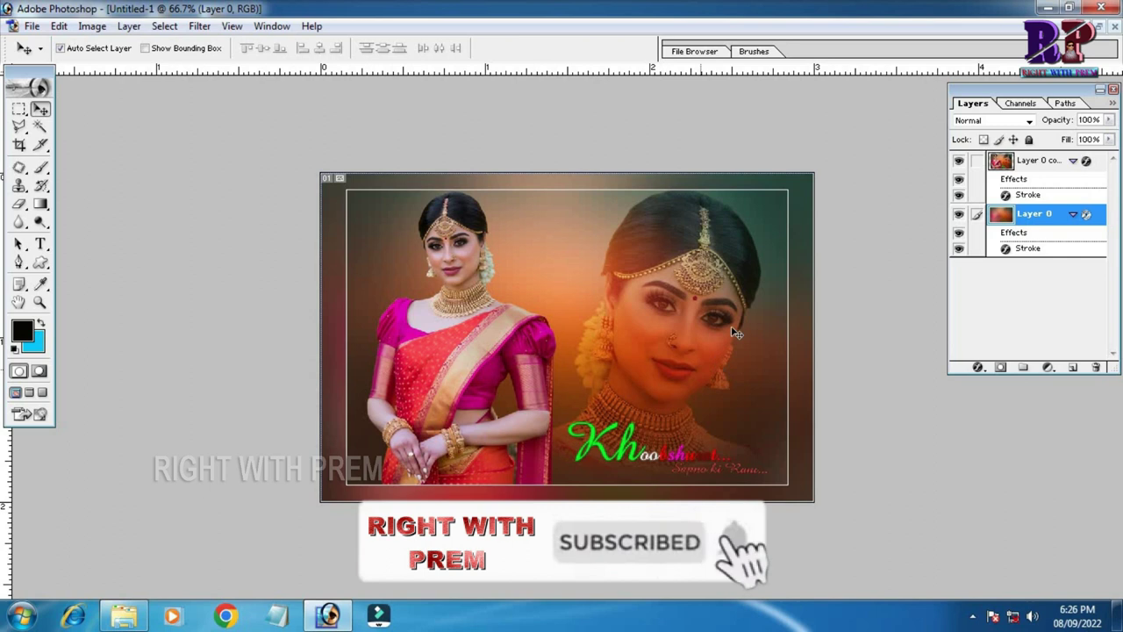
{"action": "key", "text": "ctrl+0"}
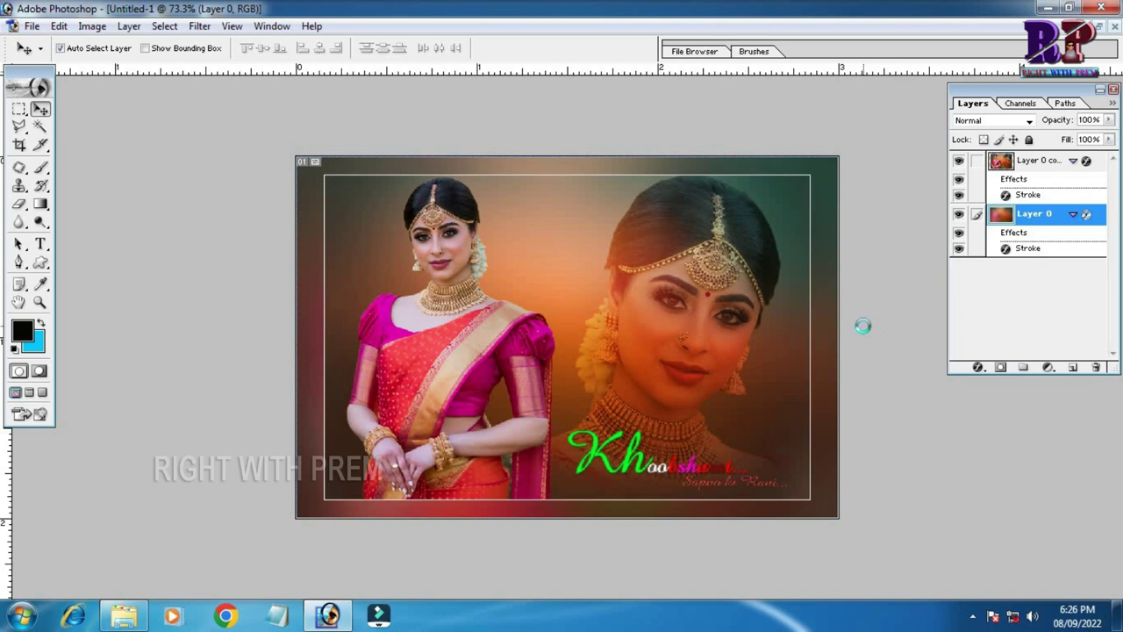
{"action": "key", "text": "ctrl+shift+e"}
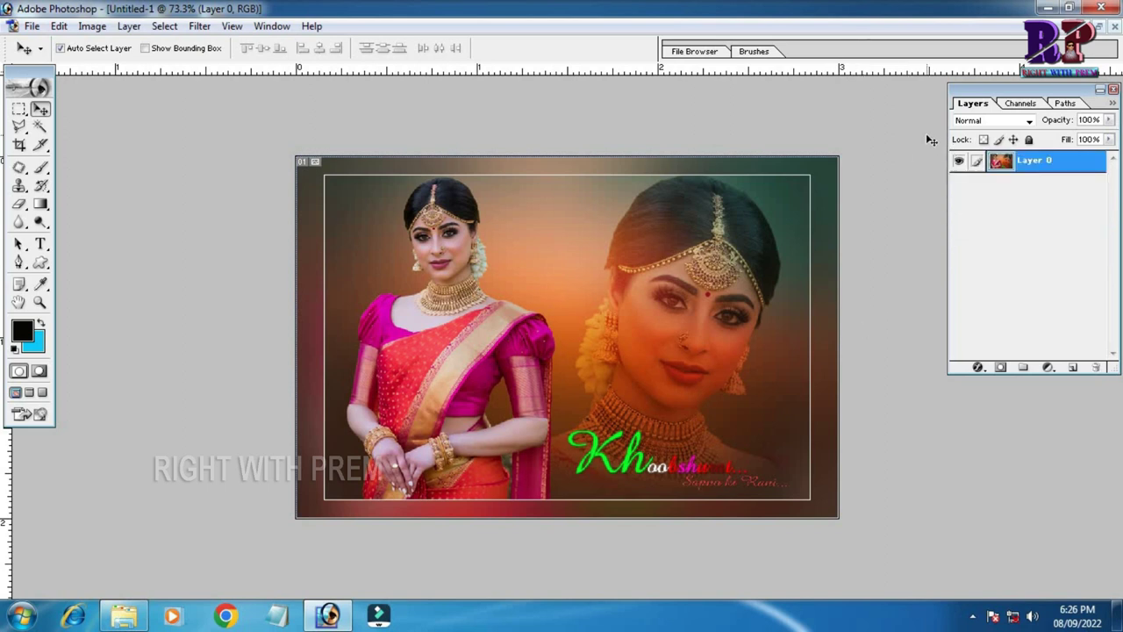
Create a new 4 x 6 inch, 300 ppi document and rotate its canvas 90° CW to landscape.
{"action": "left_click", "coordinate": [35, 28]}
{"action": "left_click", "coordinate": [60, 44]}
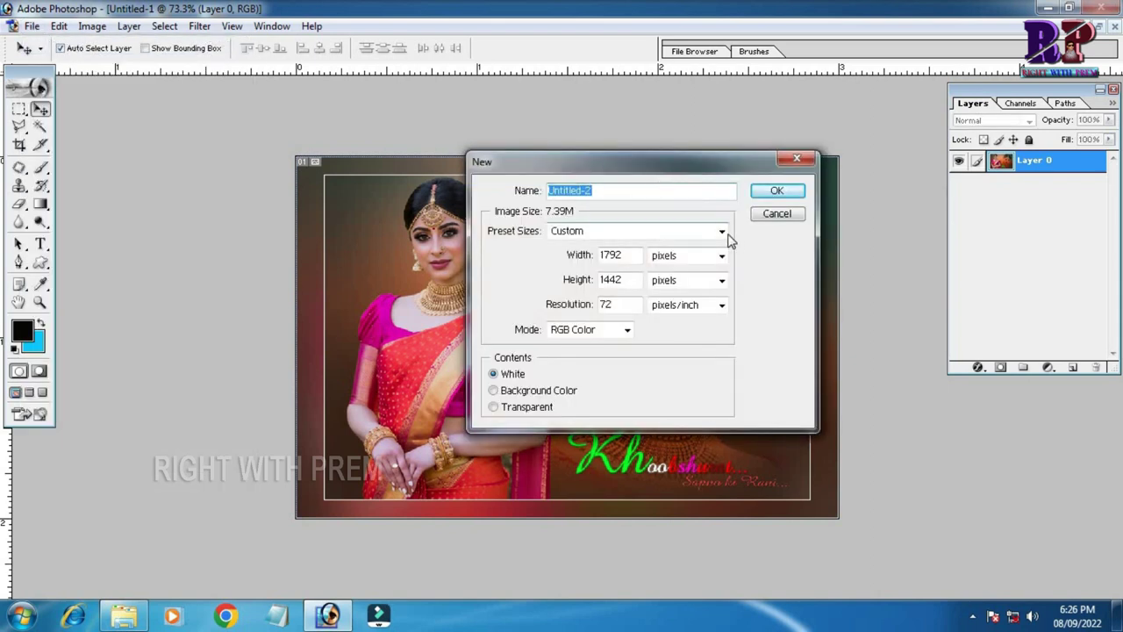
{"action": "left_click", "coordinate": [721, 231]}
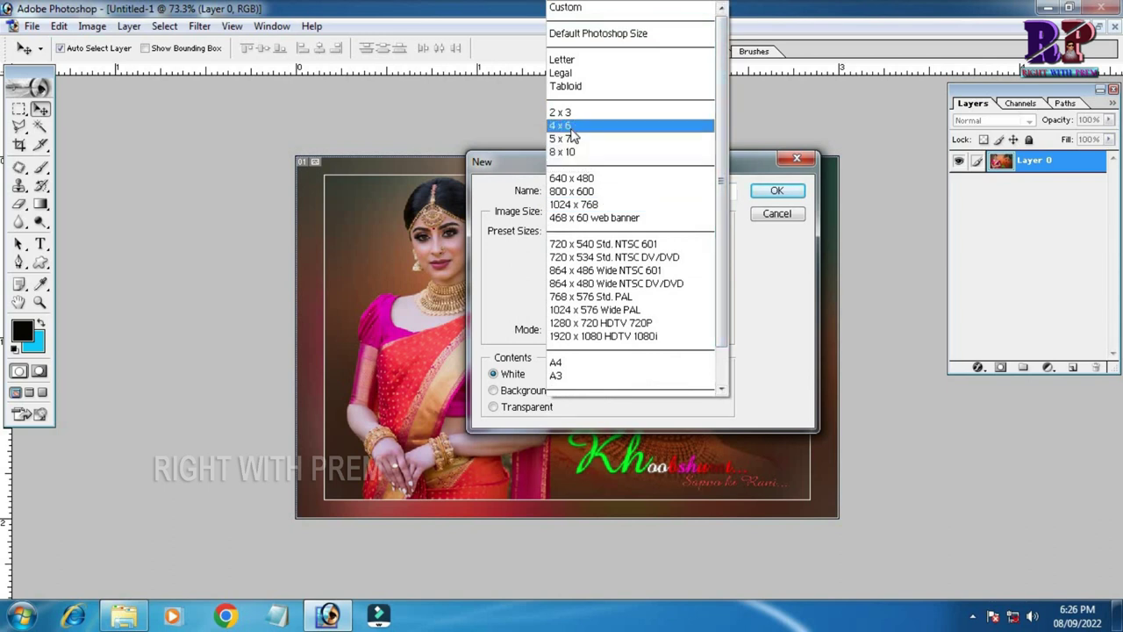
{"action": "left_click", "coordinate": [571, 126]}
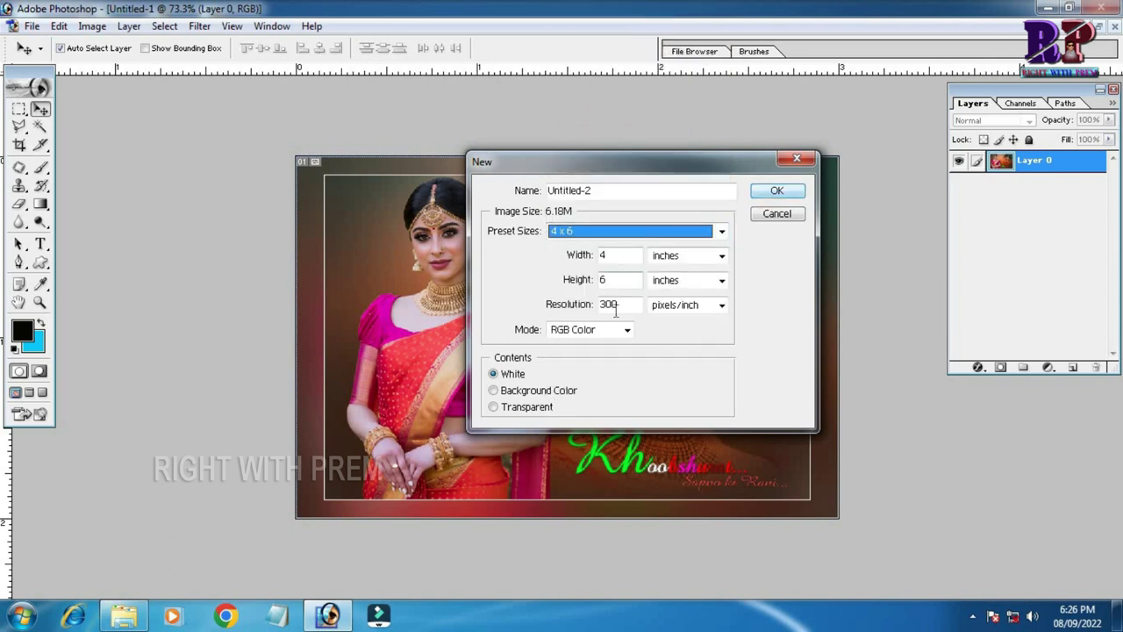
{"action": "left_click", "coordinate": [778, 191]}
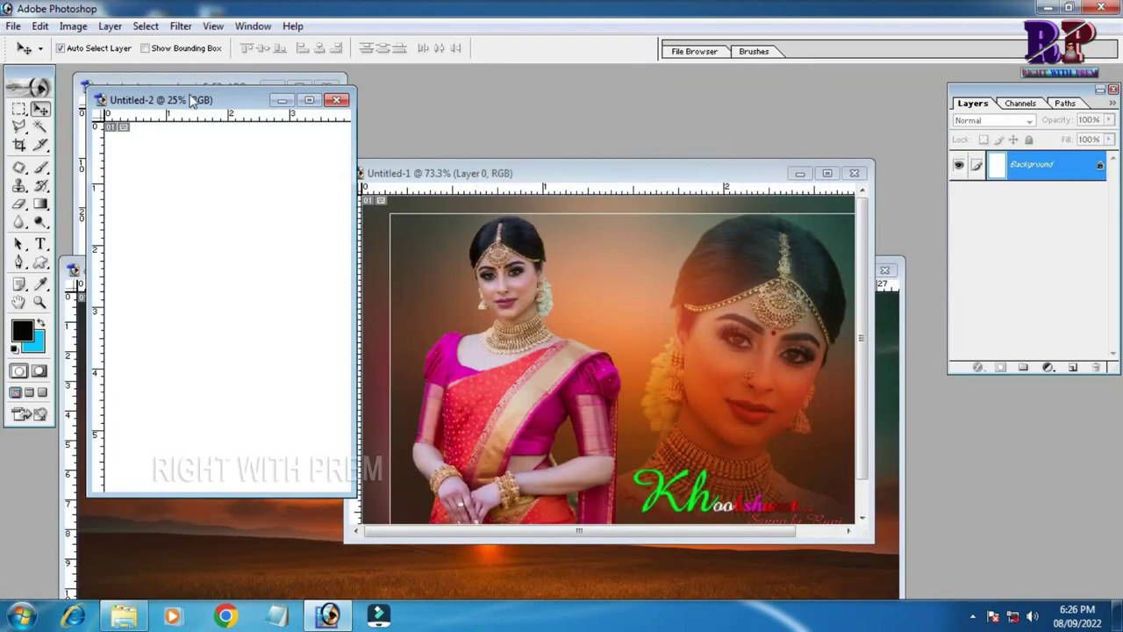
{"action": "left_click", "coordinate": [86, 28]}
{"action": "mouse_move", "coordinate": [115, 191]}
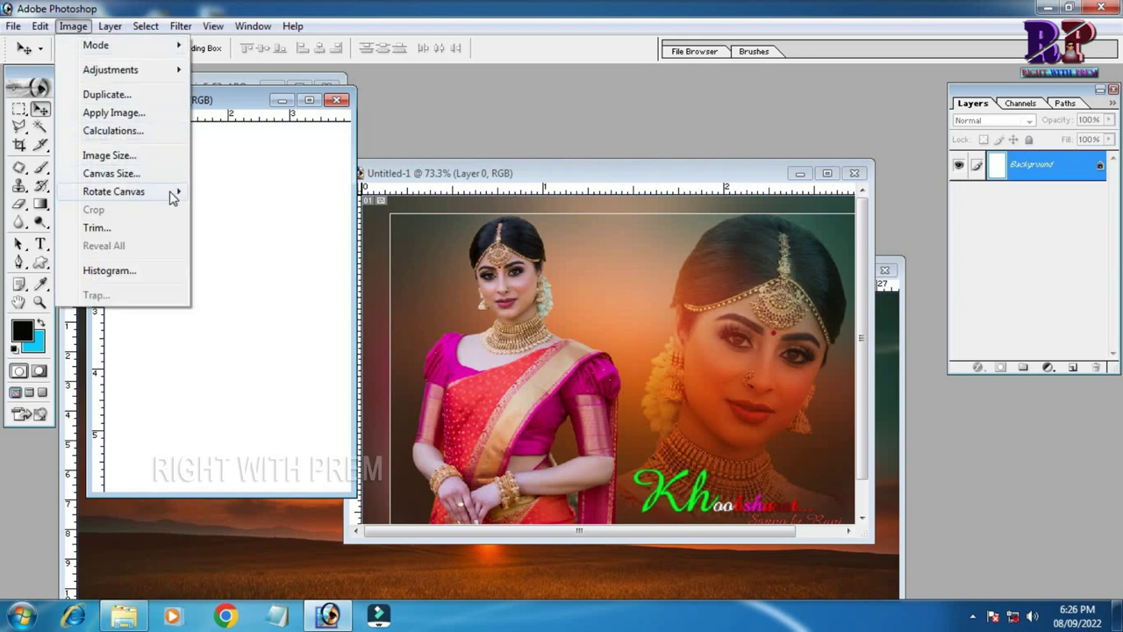
{"action": "left_click", "coordinate": [255, 211]}
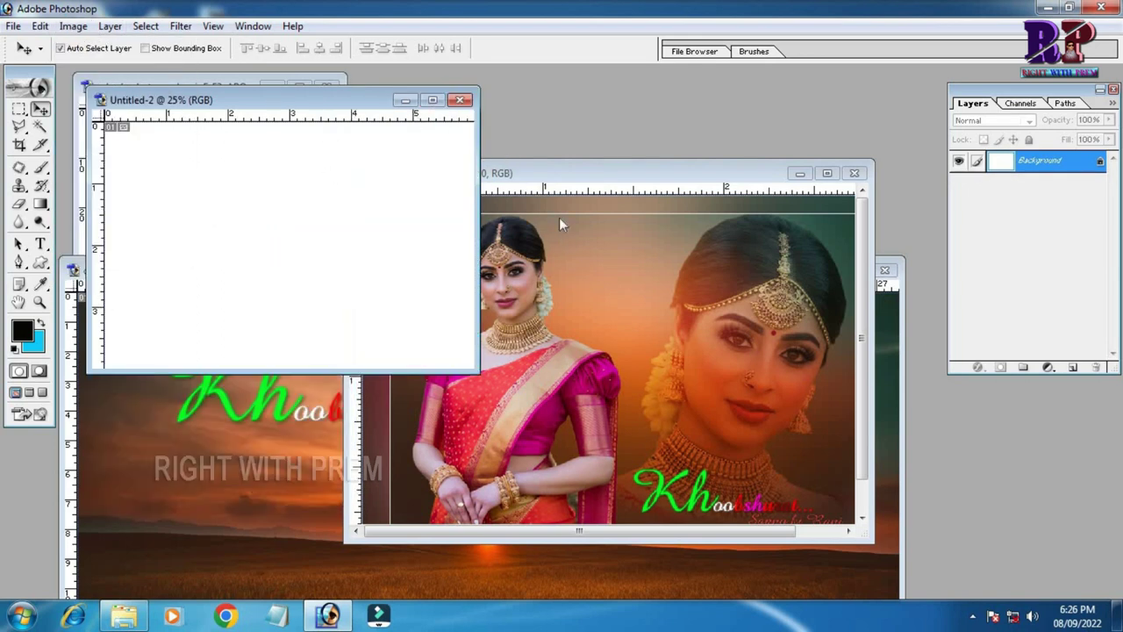
{"action": "left_click_drag", "start_coordinate": [344, 100], "coordinate": [377, 99]}
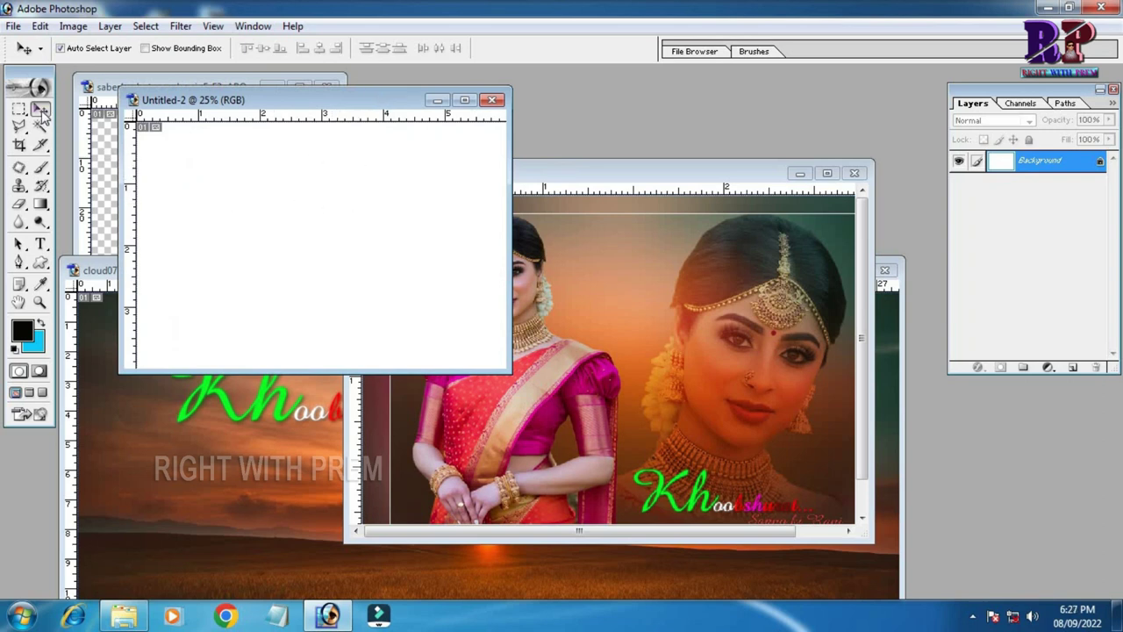
Drag the framed composite into Untitled-2 as Layer 1 and place it in the top-left corner.
{"action": "left_click", "coordinate": [717, 269]}
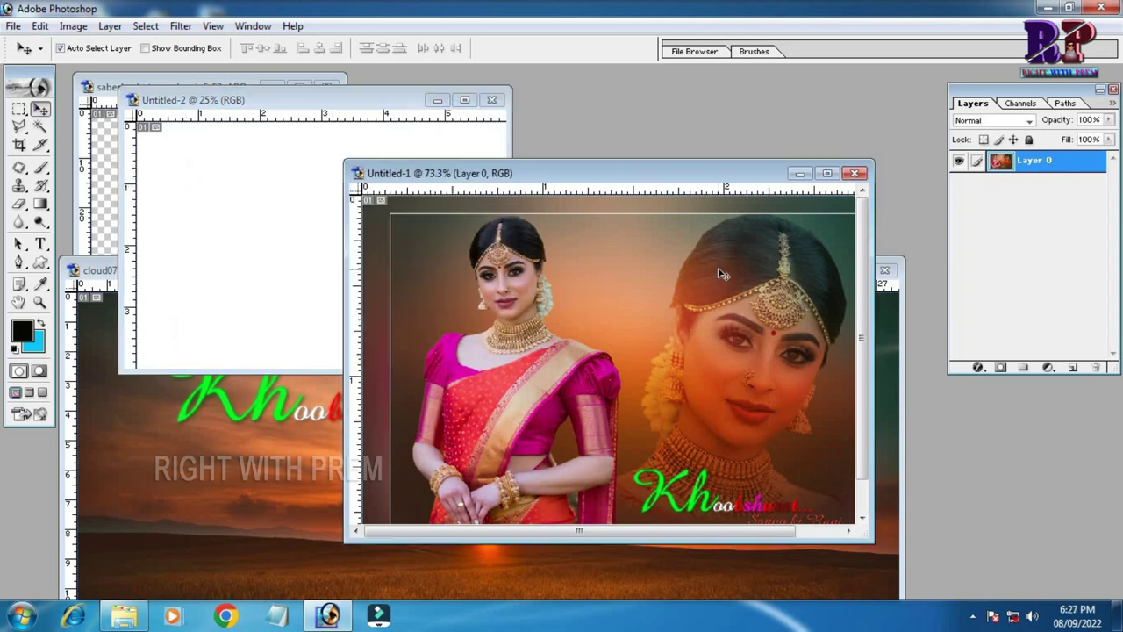
{"action": "left_click_drag", "start_coordinate": [747, 182], "coordinate": [787, 224]}
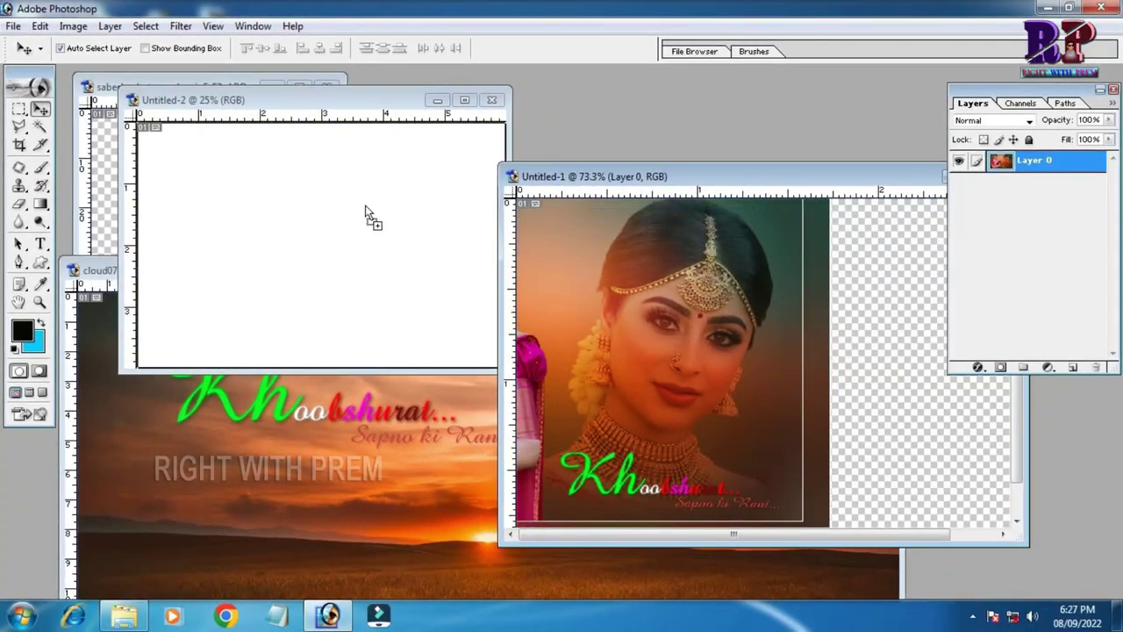
{"action": "left_click_drag", "start_coordinate": [567, 266], "coordinate": [364, 210]}
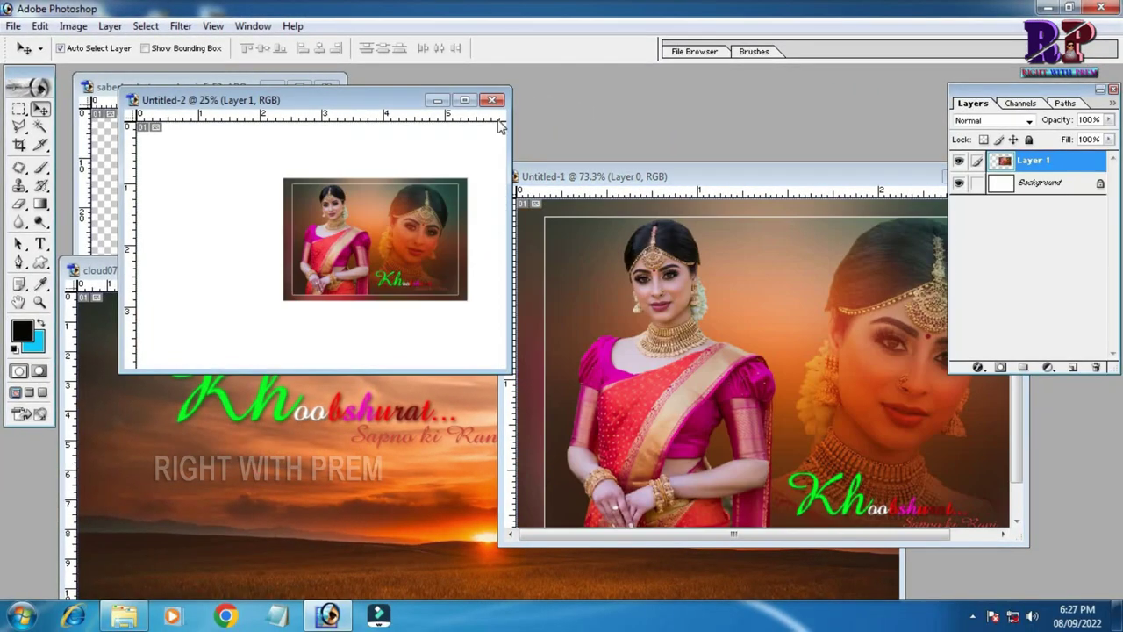
{"action": "left_click", "coordinate": [466, 101]}
{"action": "left_click_drag", "start_coordinate": [620, 317], "coordinate": [472, 261]}
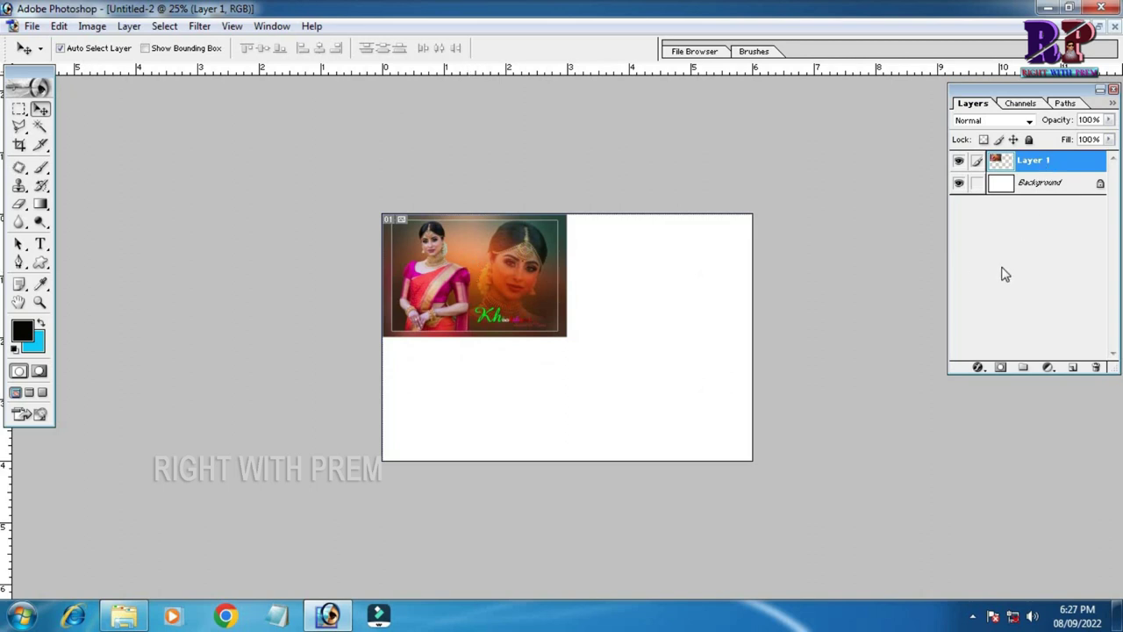
Duplicate the composite three times into the top-right, bottom-right and bottom-left quarters.
{"action": "key", "text": "ctrl+j"}
{"action": "left_click_drag", "start_coordinate": [530, 261], "coordinate": [714, 262]}
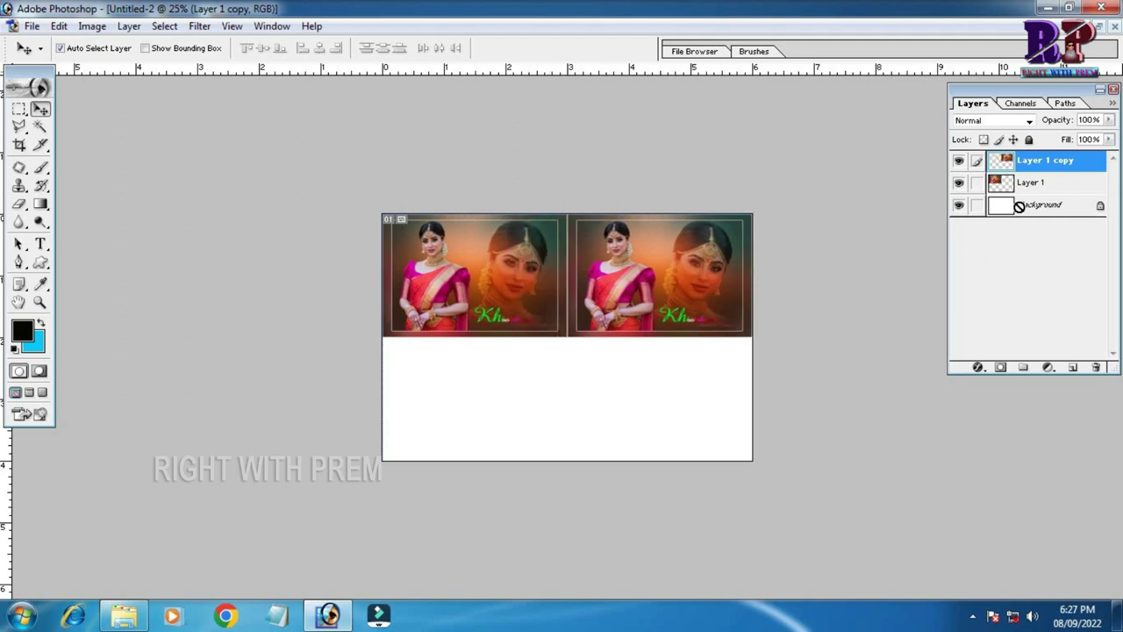
{"action": "key", "text": "ctrl+j"}
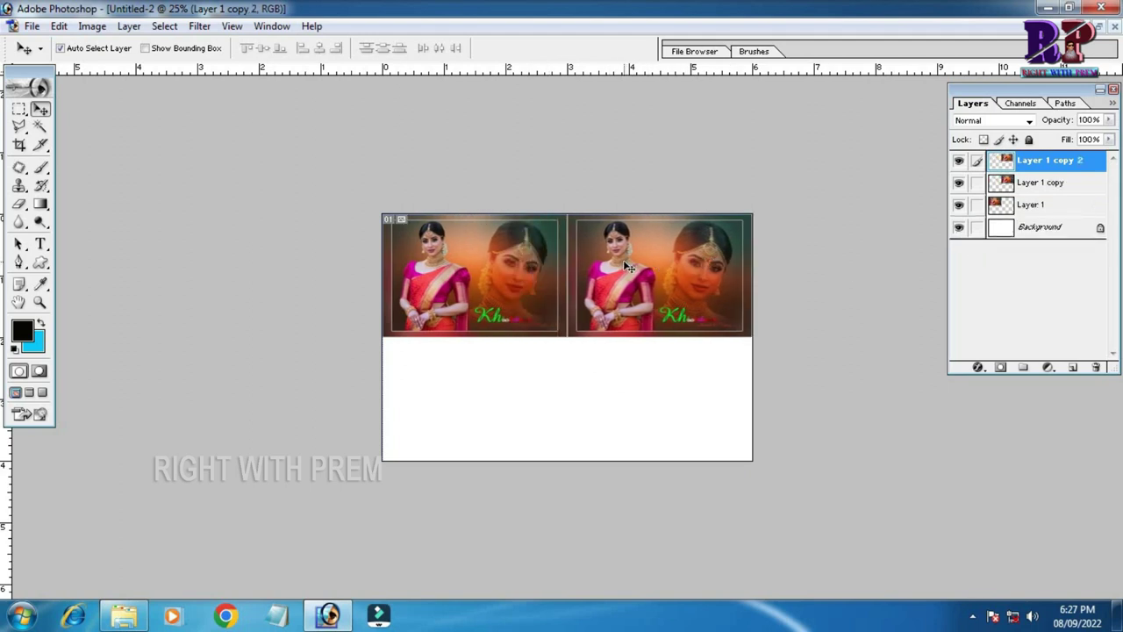
{"action": "left_click_drag", "start_coordinate": [638, 268], "coordinate": [638, 391]}
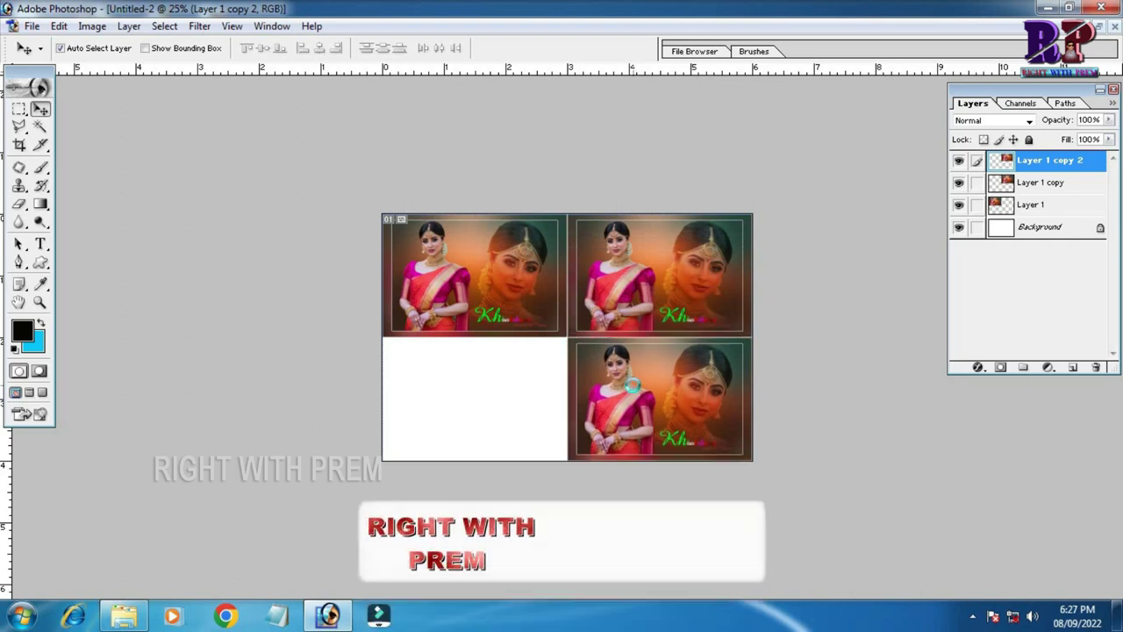
{"action": "key", "text": "ctrl+j"}
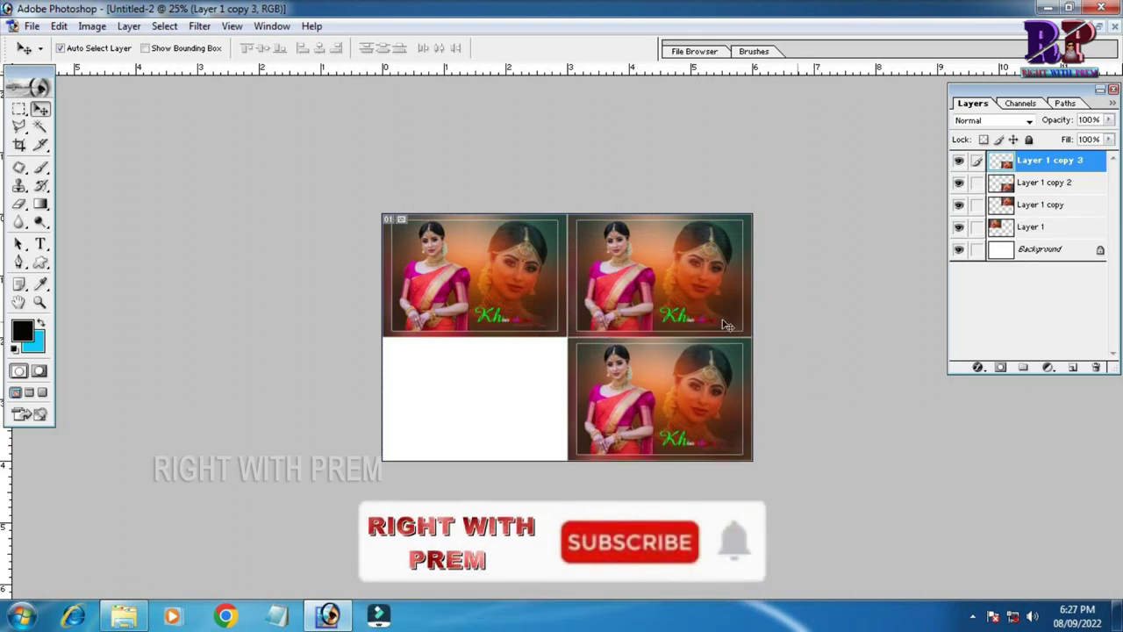
{"action": "left_click_drag", "start_coordinate": [670, 375], "coordinate": [485, 375]}
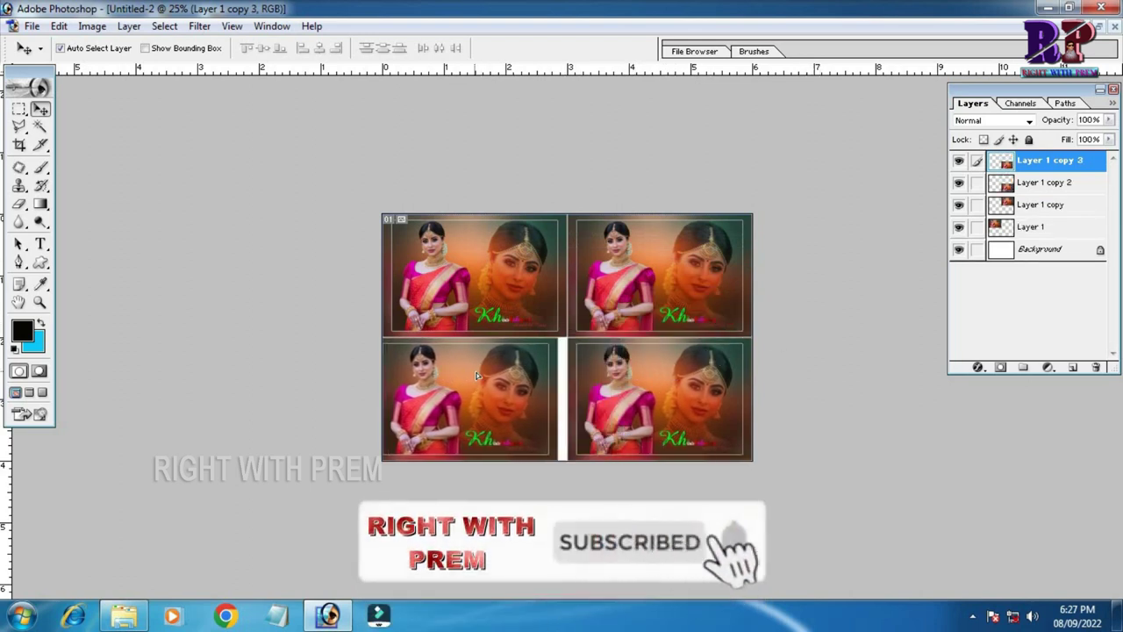
{"action": "key", "text": "ctrl+0"}
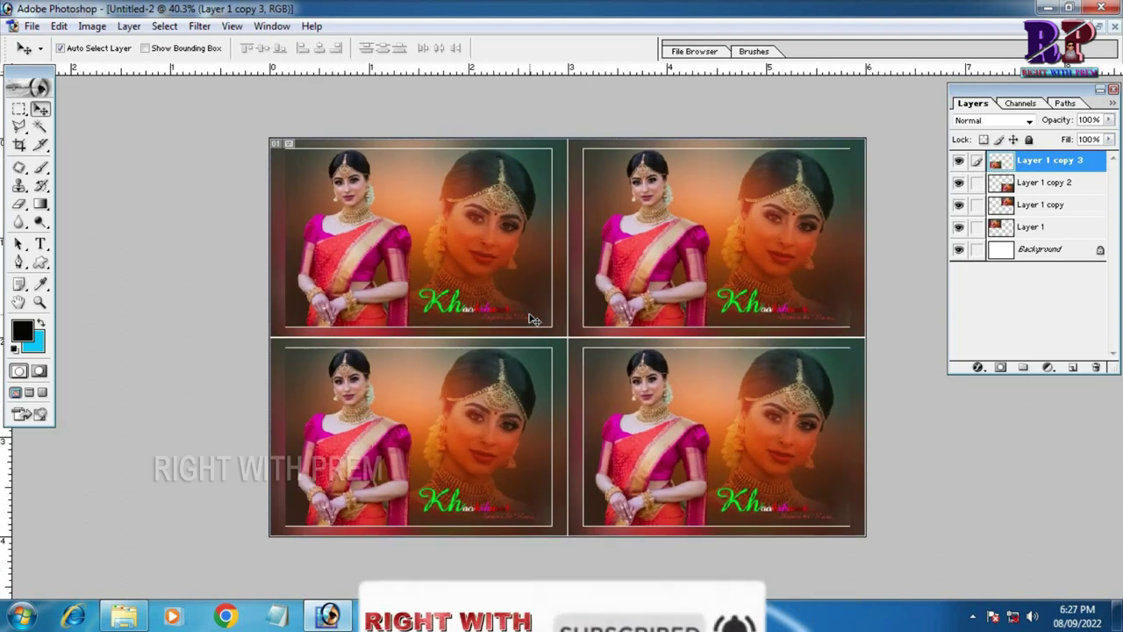